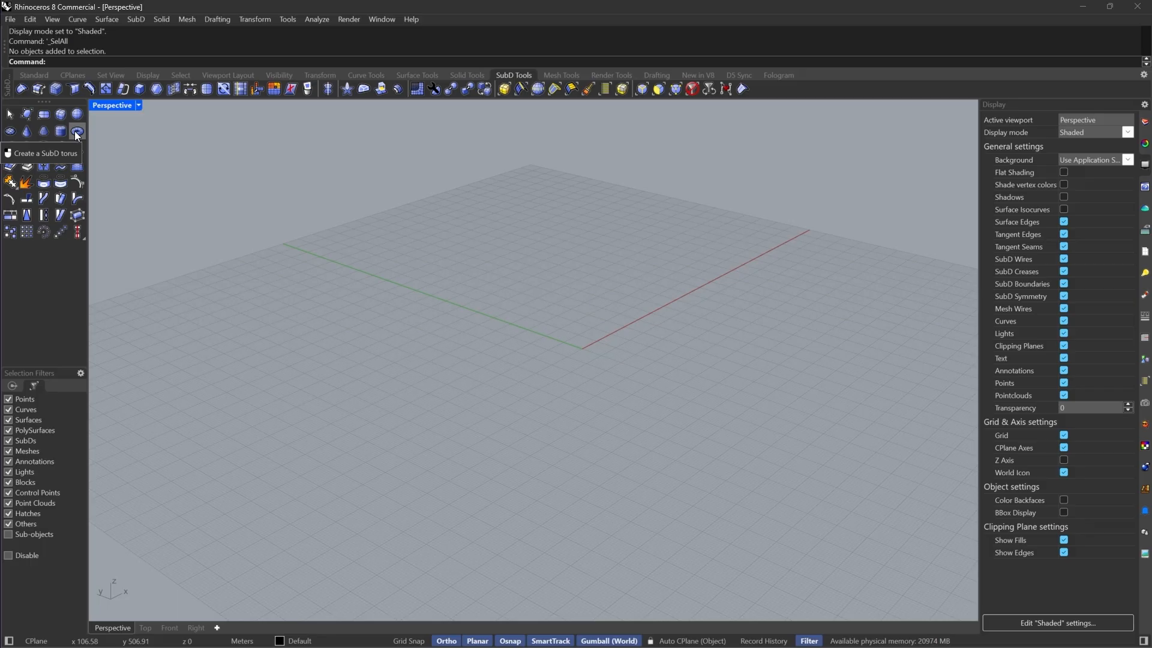
left_click(77, 133)
right_click_drag(821, 321, 611, 369)
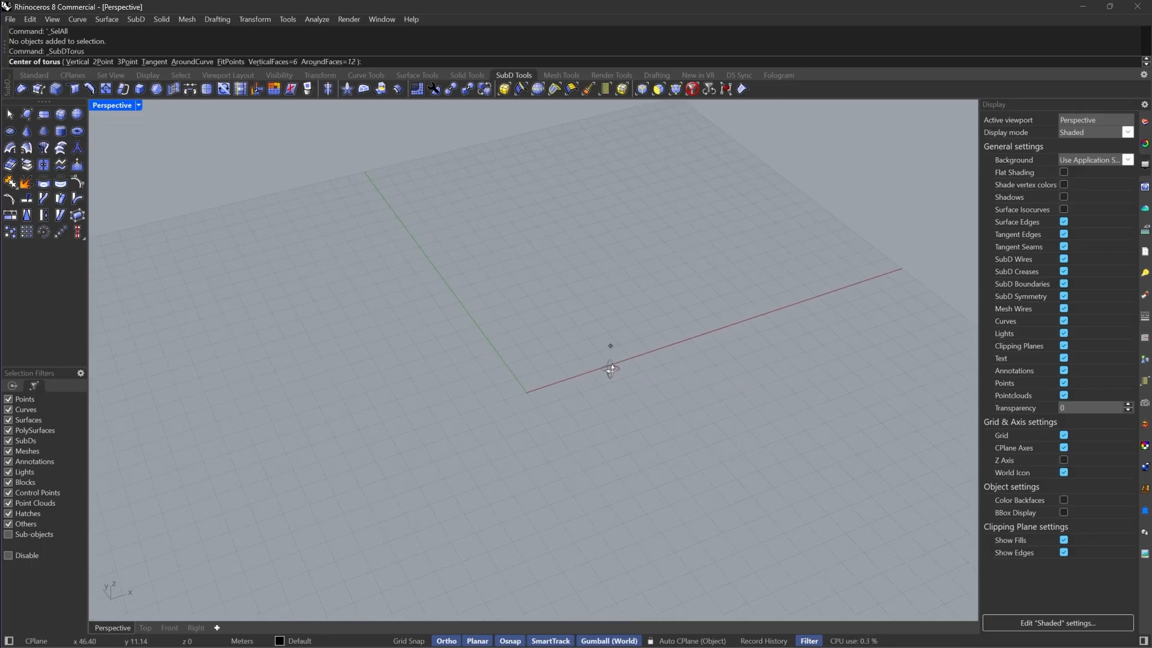
type("0")
key("Return")
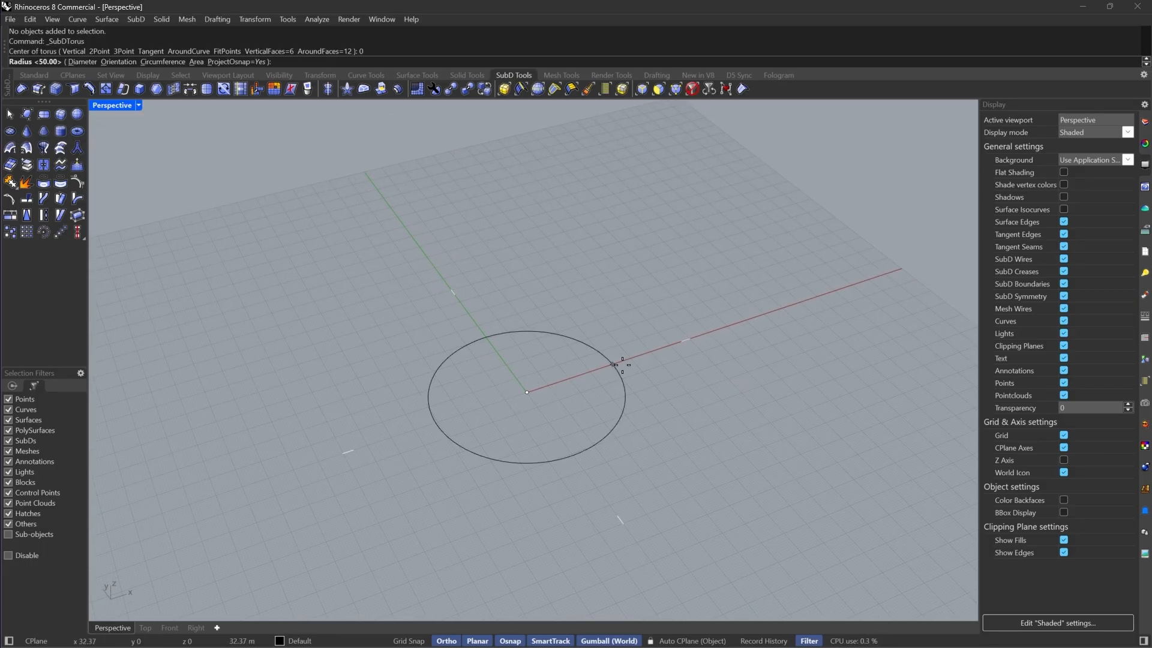
type("50")
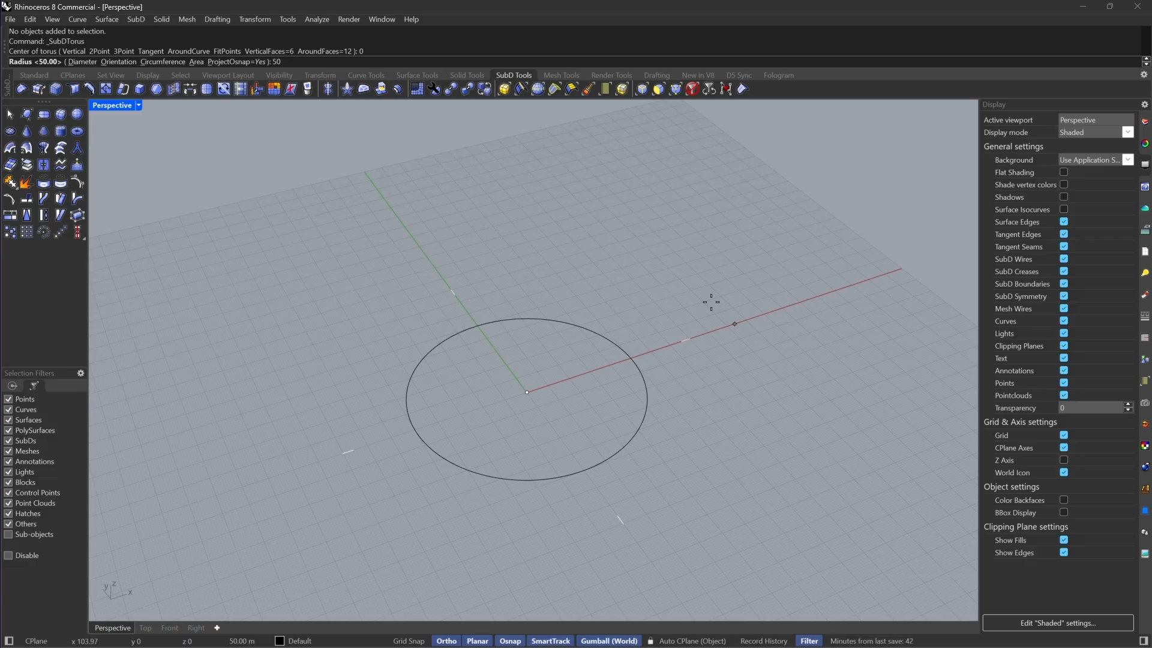
key("Return")
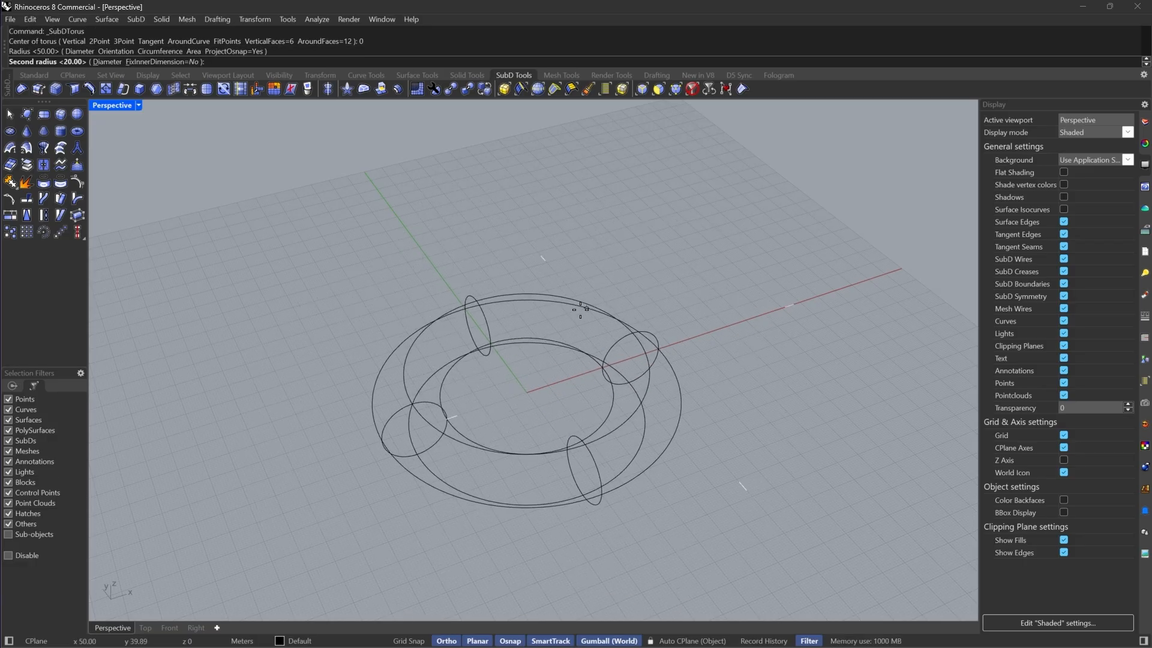
key("Escape")
Create a SubD torus centered at the origin with a radius of 50 and a second radius of 20
key("Return")
left_click(78, 131)
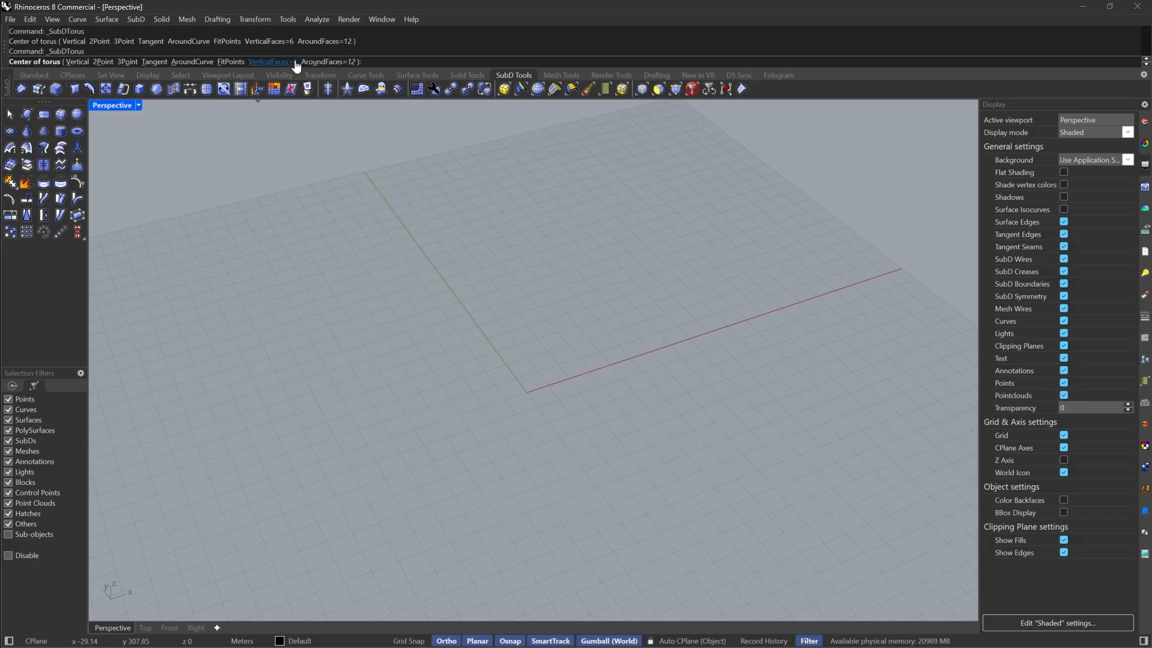
type("0")
key("Return")
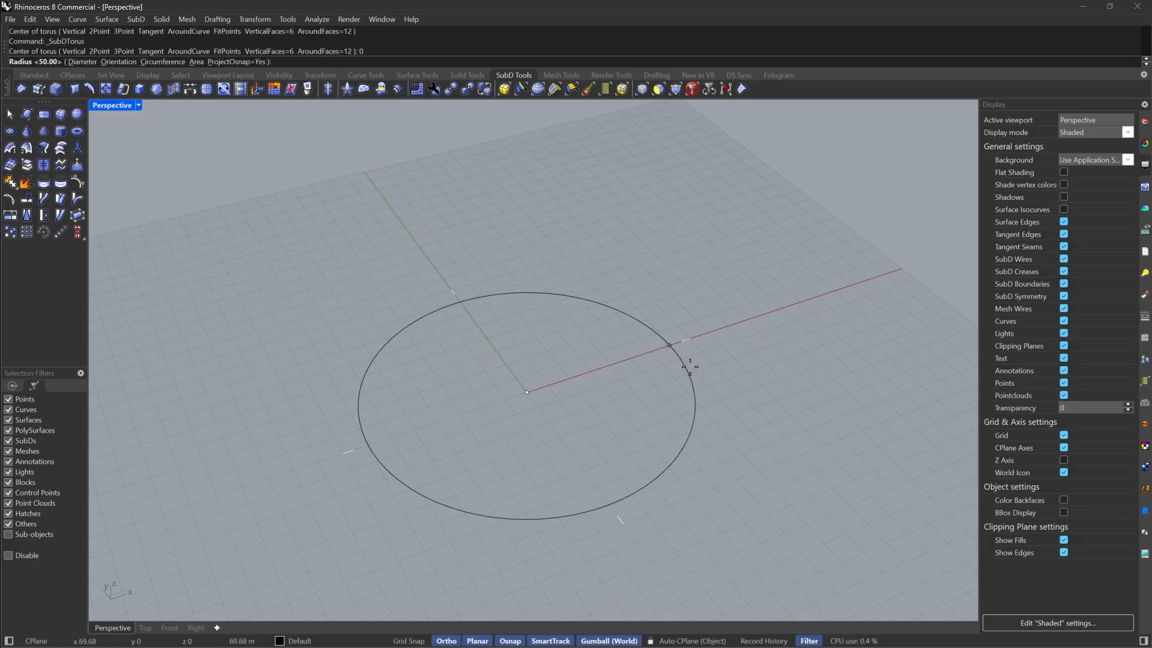
type("50")
key("Return")
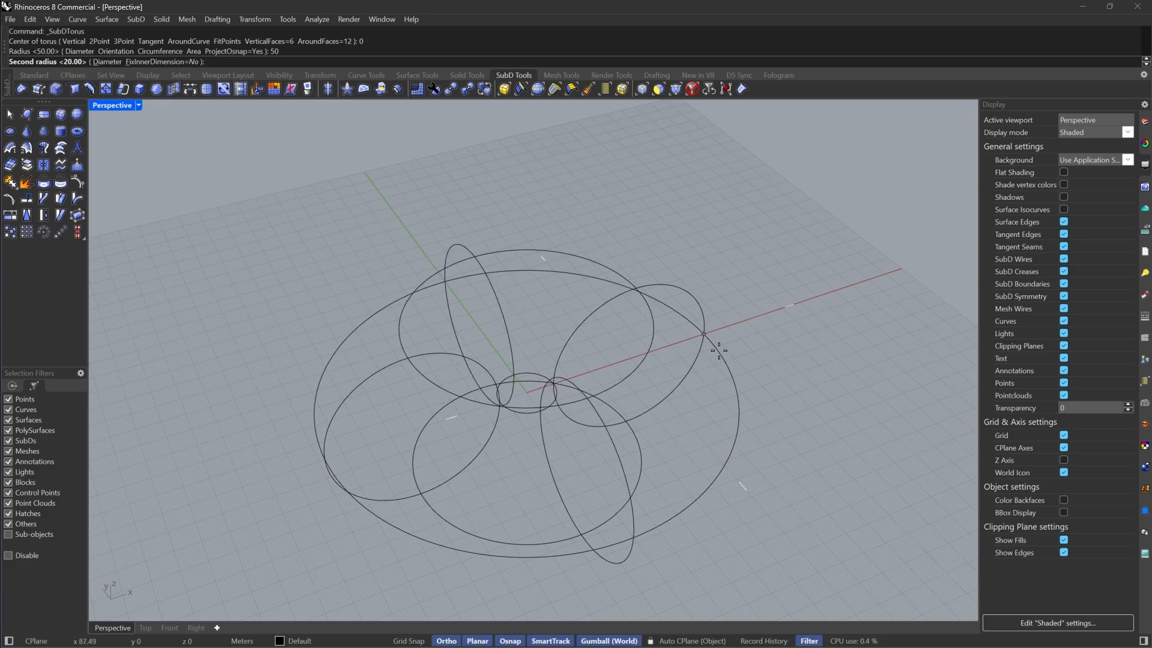
type("20")
left_click(719, 351)
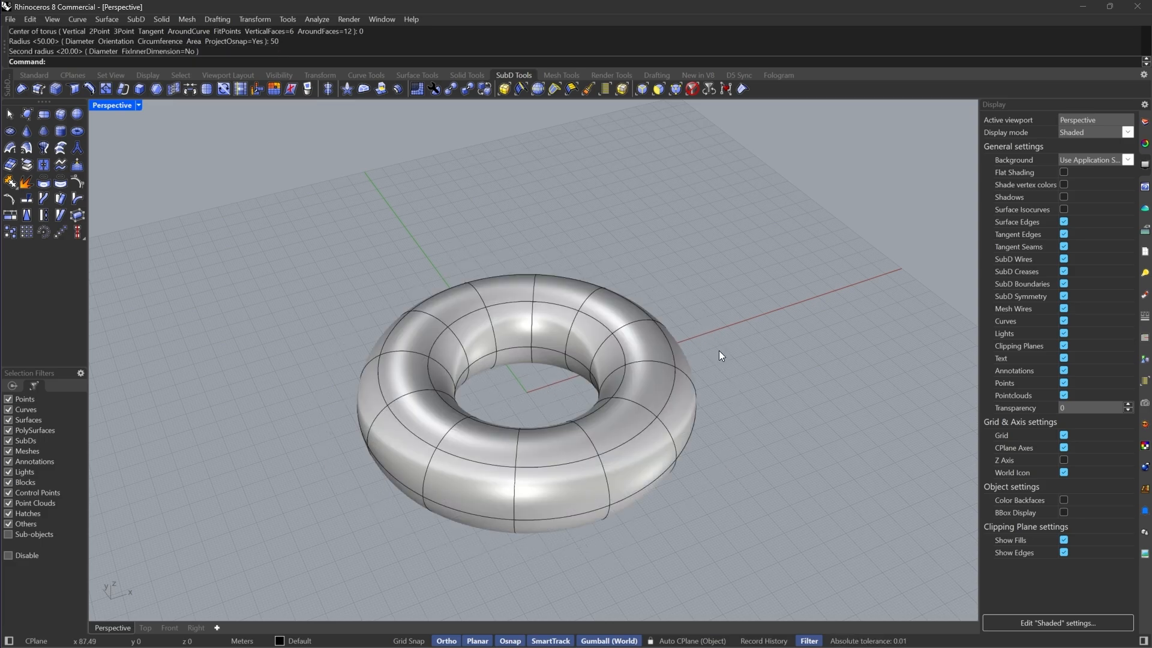
Delete one vertical ring of faces from the torus to open a gap
scroll(596, 336, "down", 6)
mouse_move(596, 336)
right_mouse_down()
mouse_move(625, 396)
mouse_move(617, 365)
right_mouse_up()
scroll(627, 399, "up", 6)
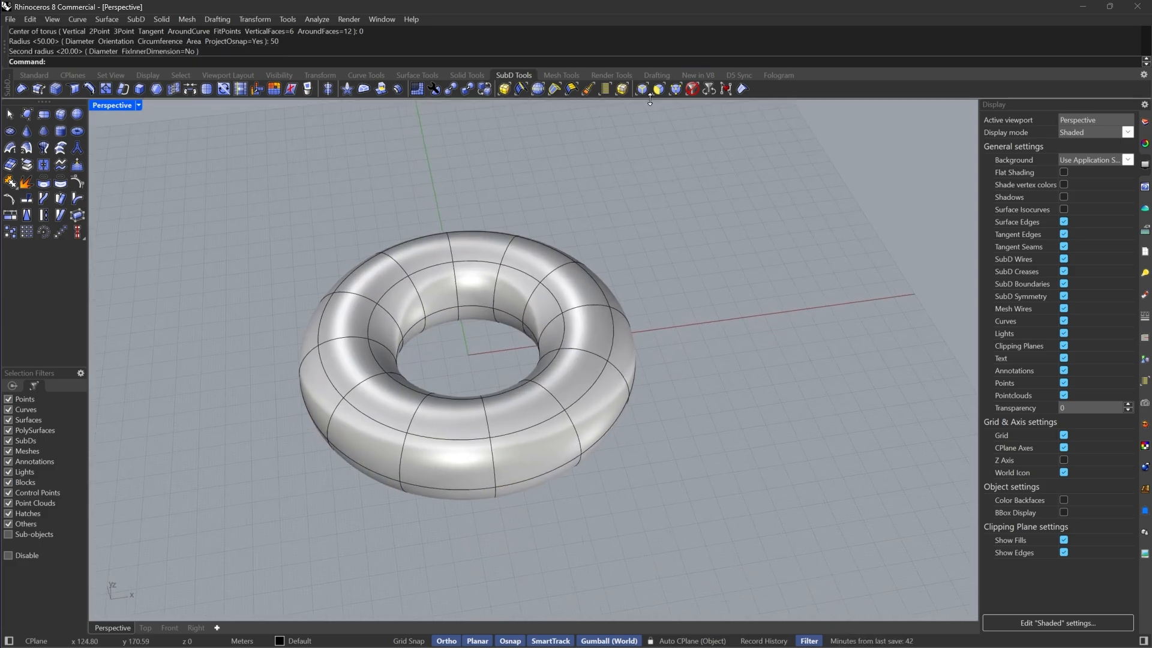
key("F3")
left_click(535, 413)
double_click(531, 438)
key("Delete")
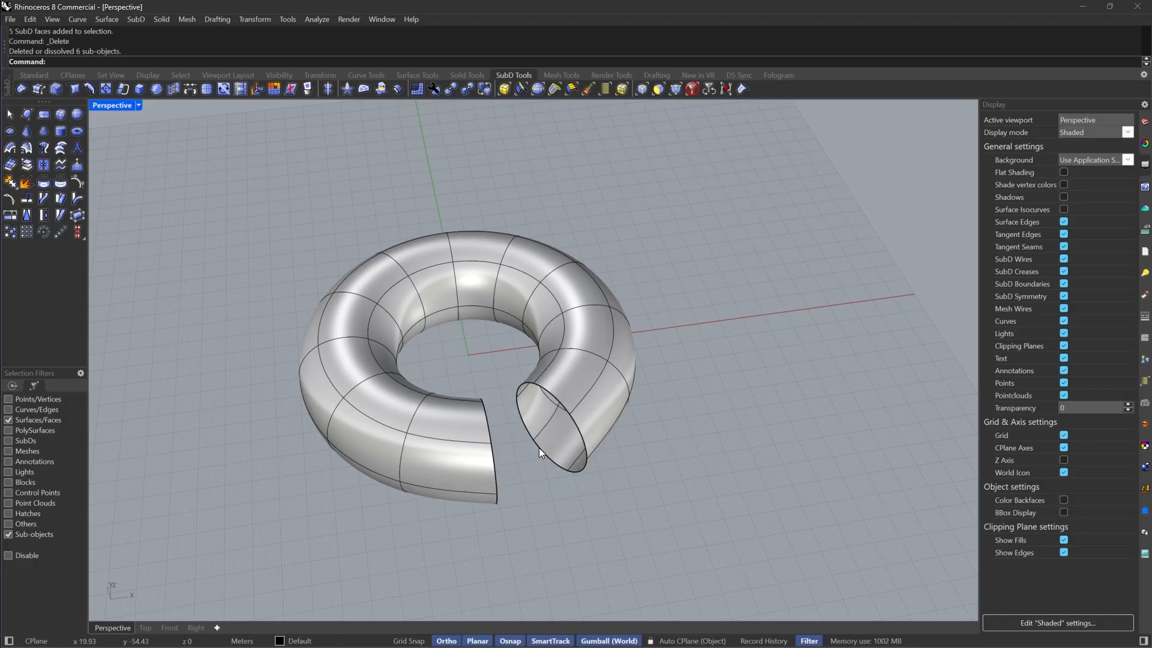
Switch to flat SubD display and bridge the two open edge loops of the gap with one segment
scroll(614, 279, "up", 5)
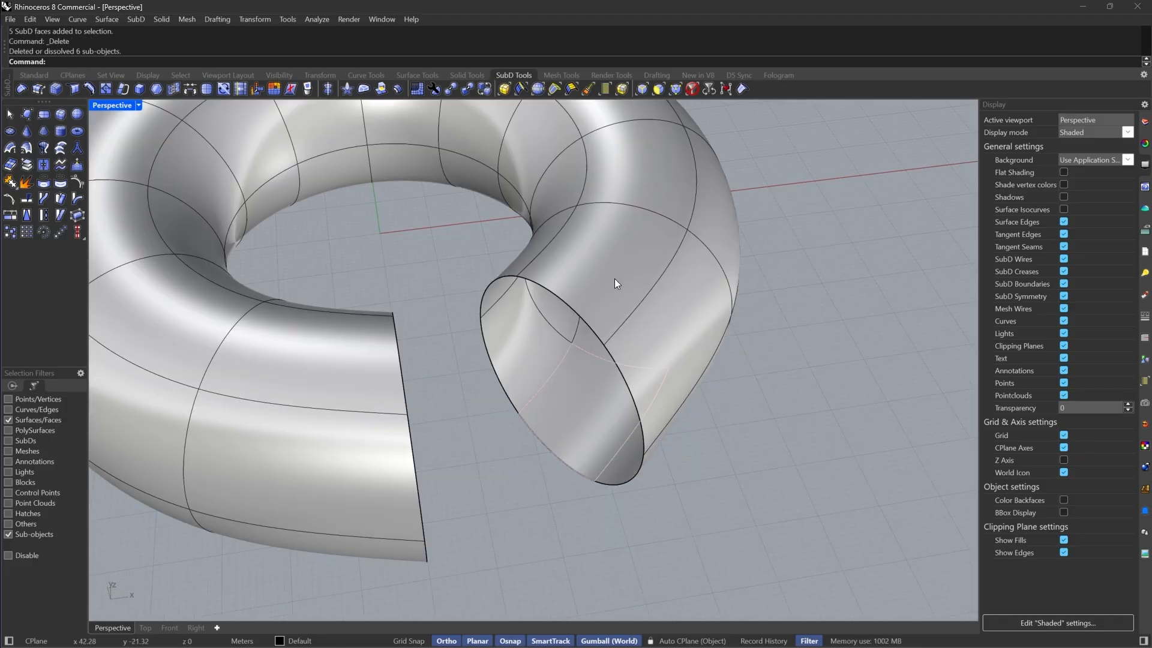
double_click(581, 310)
key("Tab")
left_click(400, 354, "shift")
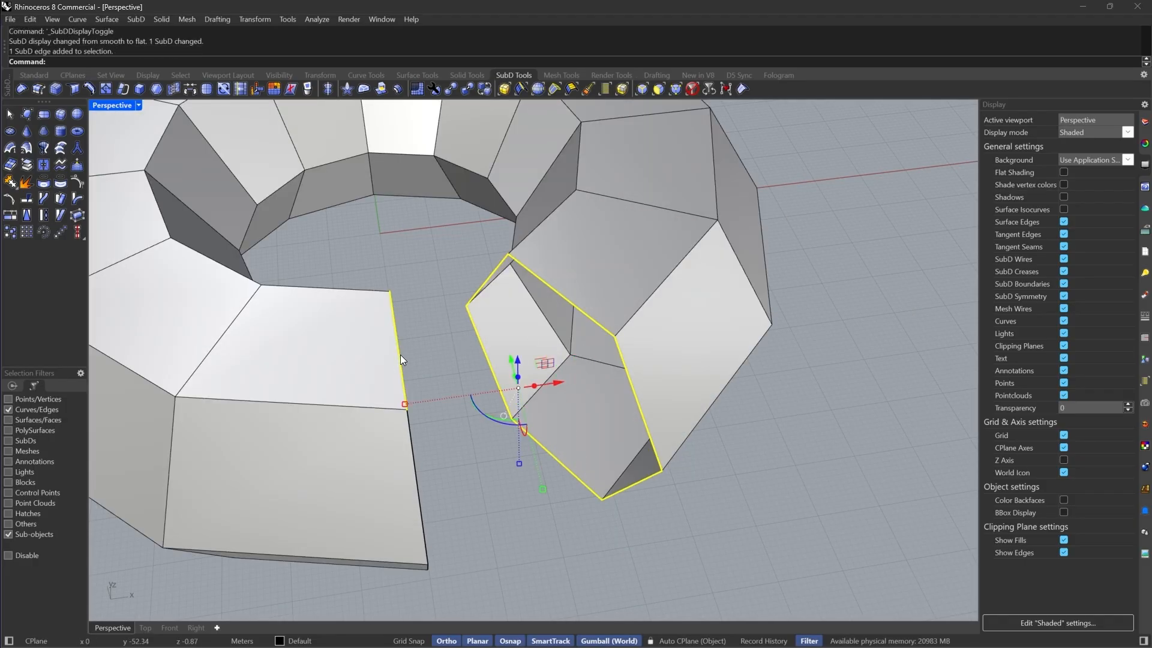
double_click(400, 354, "shift")
scroll(589, 304, "down", 5)
scroll(462, 251, "up", 3)
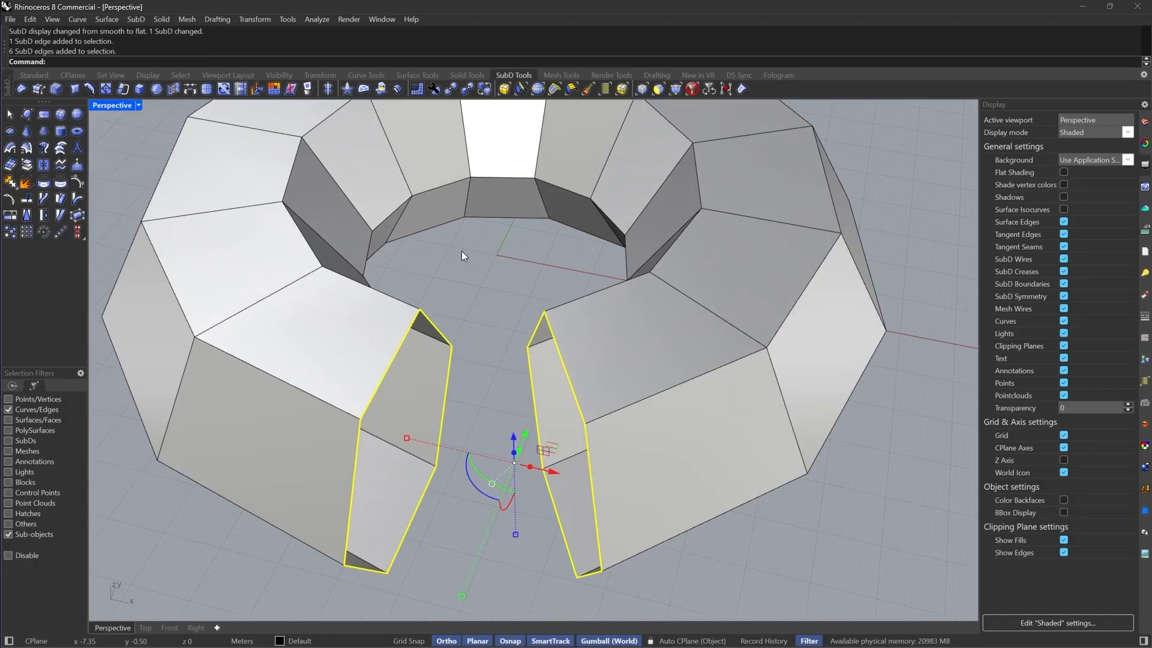
left_click(189, 89)
scroll(660, 372, "up", 3)
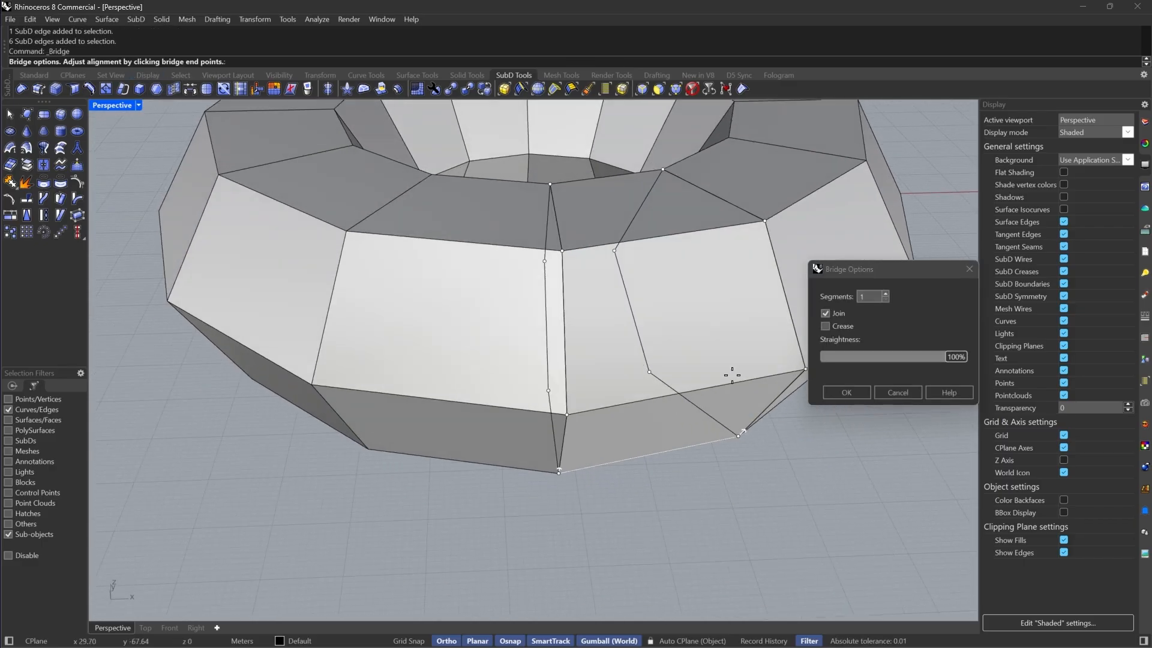
scroll(731, 375, "down", 3)
left_click(680, 383)
right_click_drag(536, 443, 528, 414)
right_click_drag(584, 276, 655, 338)
right_click(656, 338)
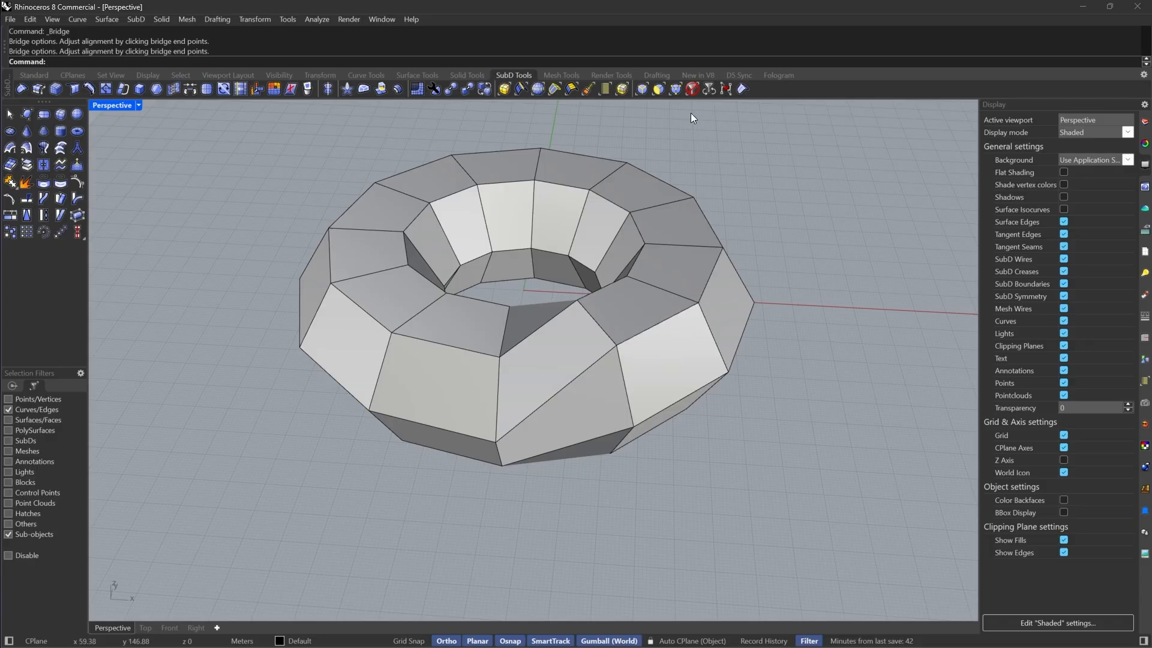
Delete another vertical ring of faces from the torus to open a new gap
left_click(659, 89)
left_click(662, 351)
double_click(630, 307, "shift")
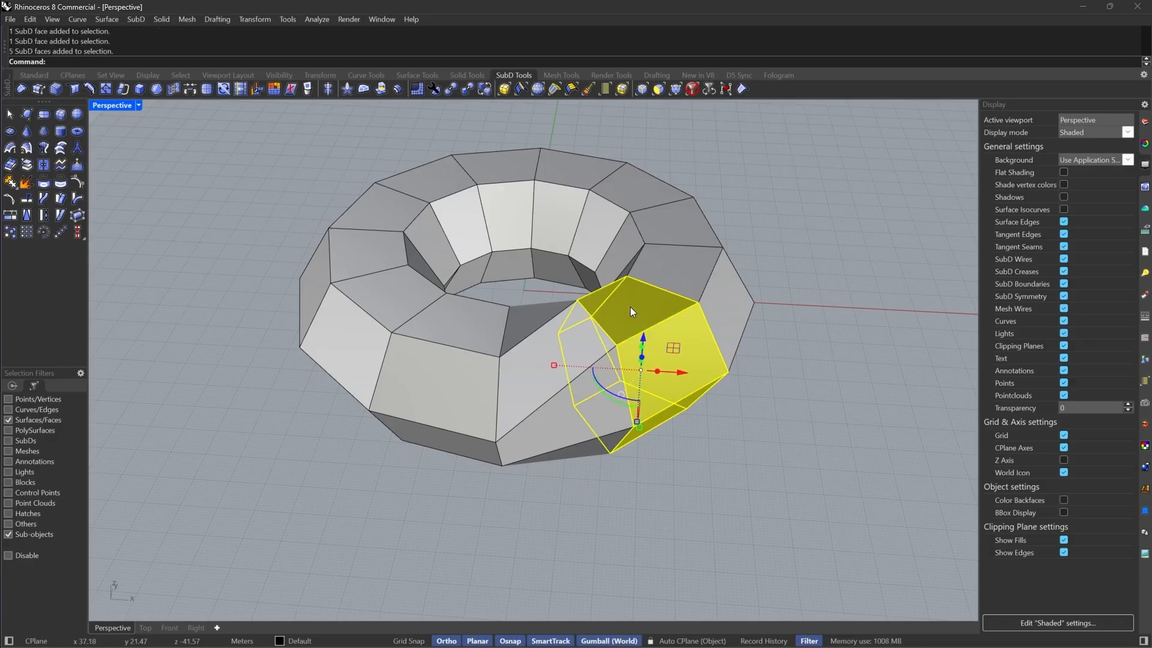
key("Delete")
Bridge the two edge loops across the new gap, shifting the alignment to twist the bridge
scroll(715, 322, "up", 3)
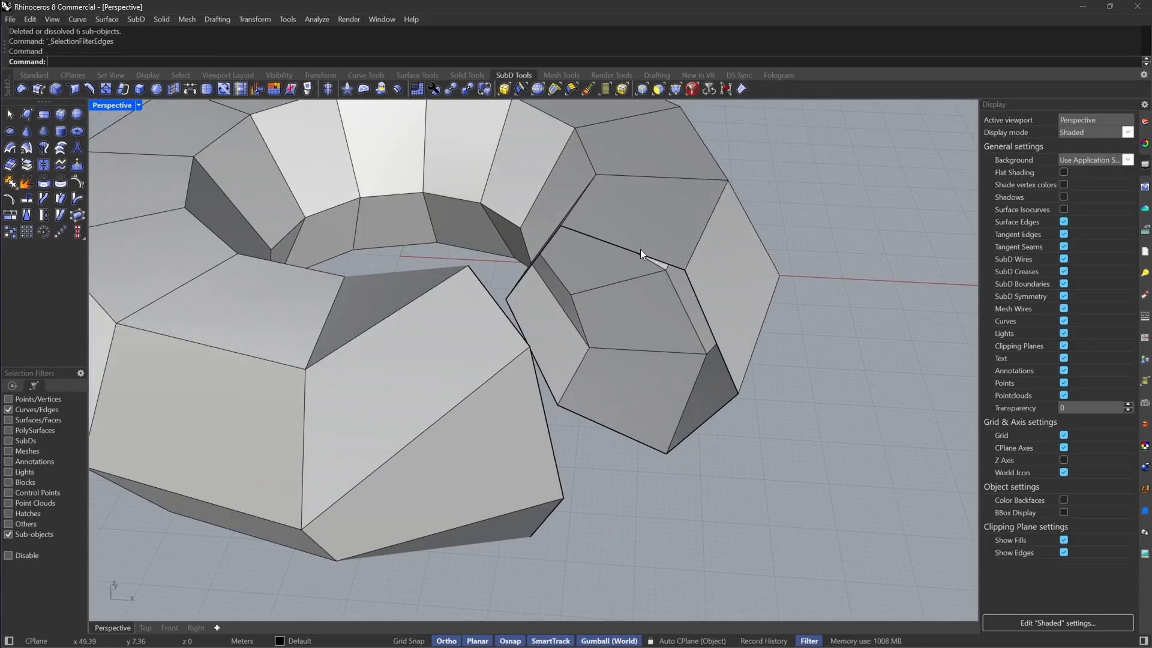
double_click(639, 250)
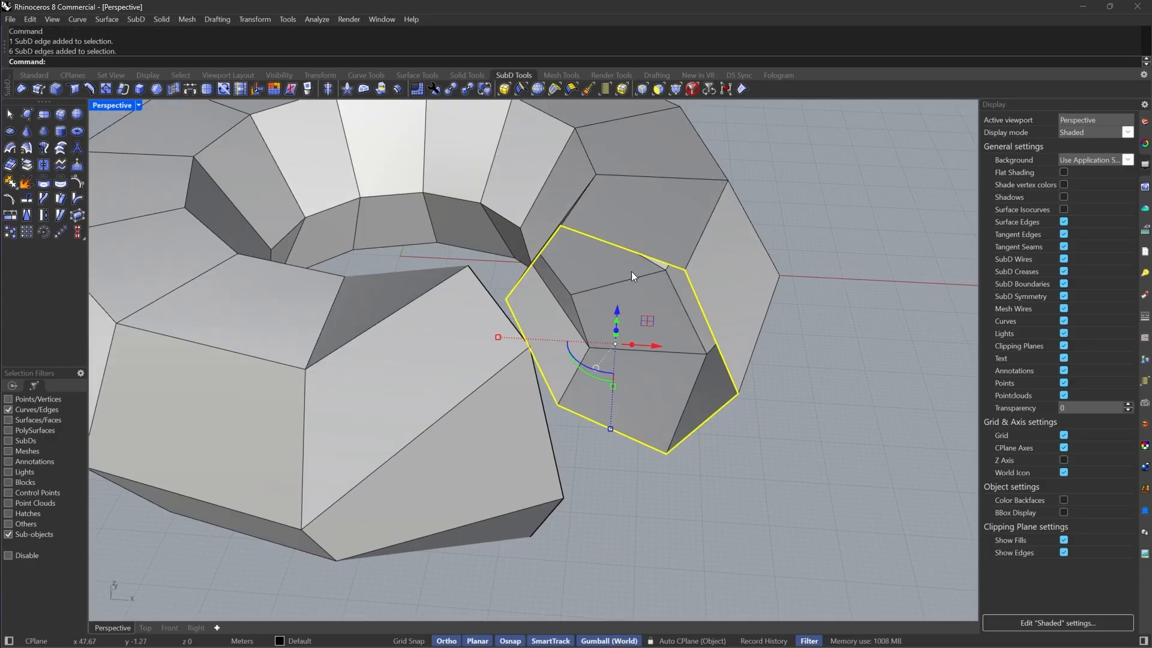
double_click(461, 271, "shift")
left_click(182, 93)
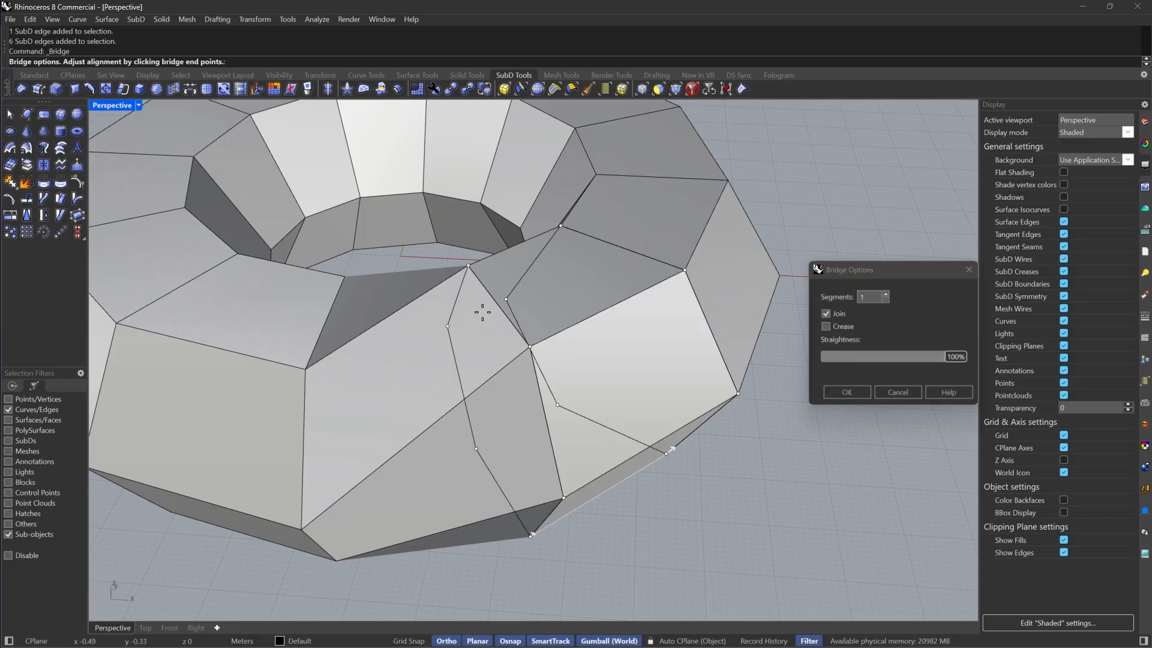
right_click(741, 398)
right_click_drag(696, 395, 535, 390)
scroll(655, 359, "down", 8)
left_click(659, 89)
scroll(641, 379, "up", 2)
double_click(618, 337)
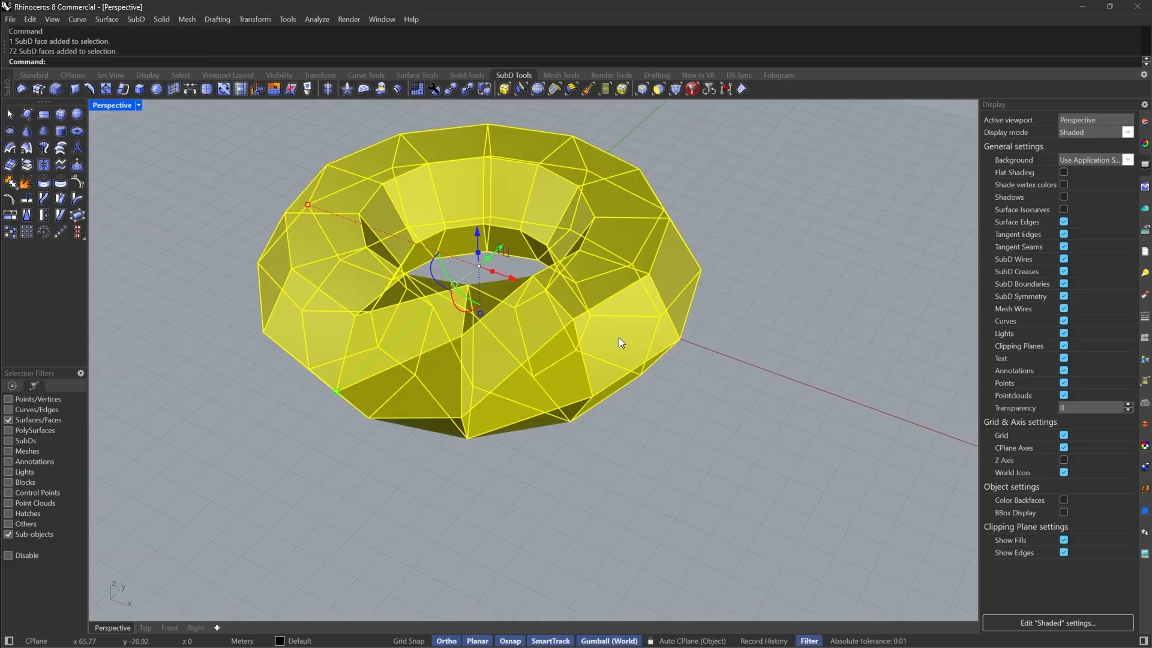
key("Escape")
Select and delete all torus faces except one twisted bridged segment
left_click(618, 337)
double_click(586, 275, "shift")
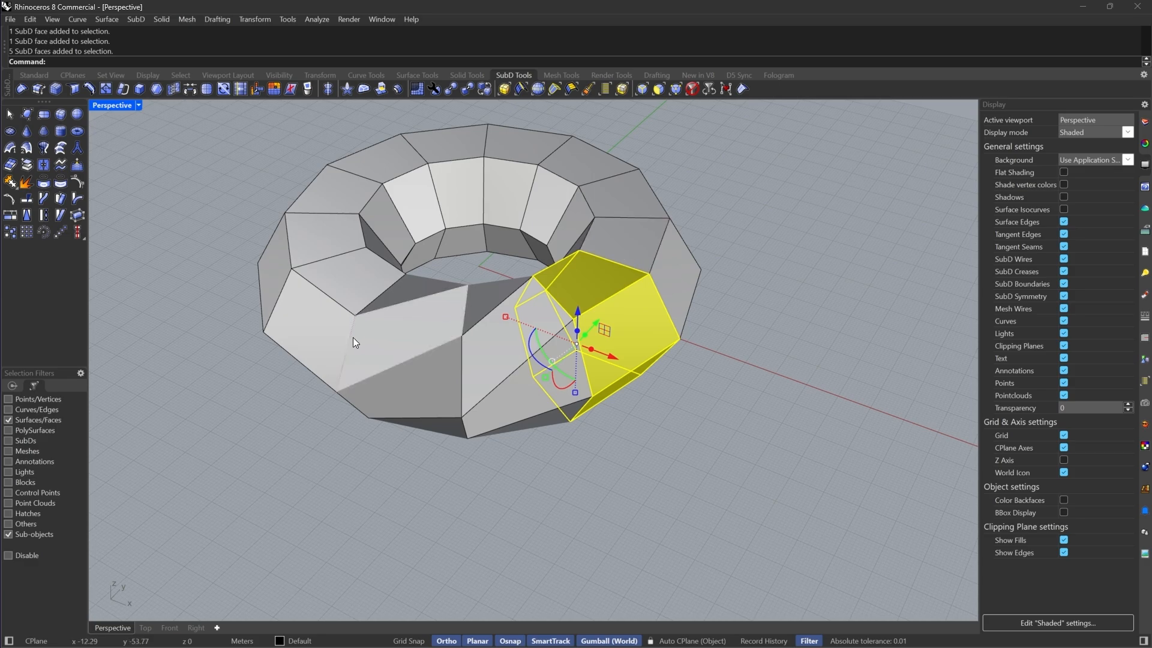
right_click_drag(353, 337, 414, 326)
left_click(500, 313, "shift")
double_click(491, 358, "shift")
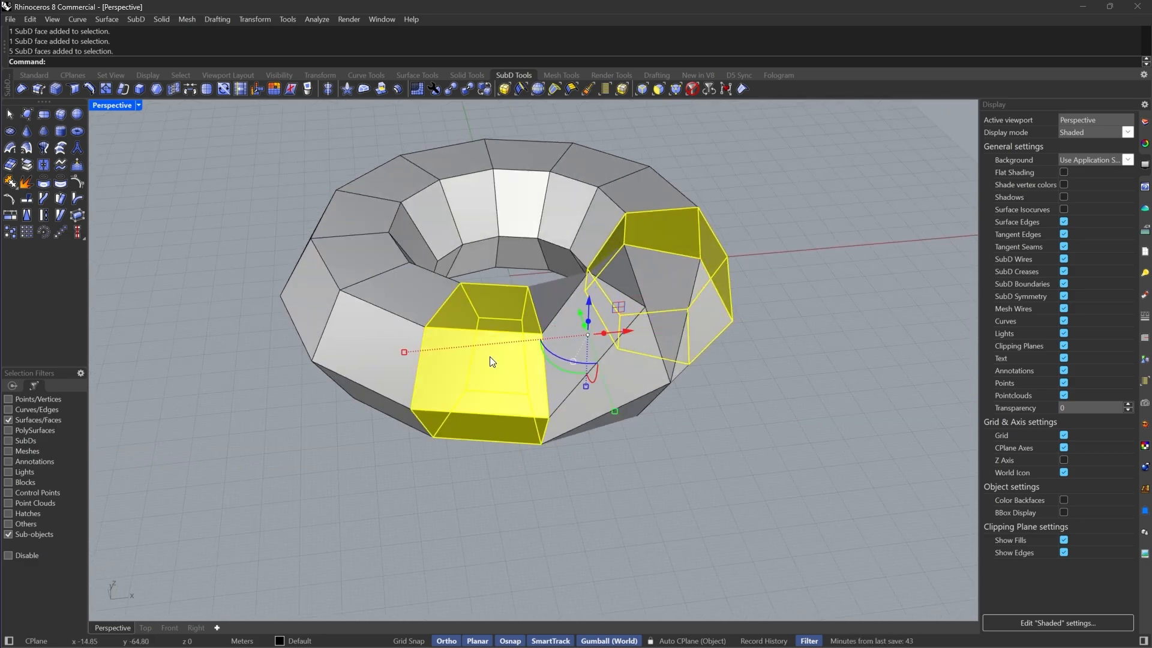
double_click(390, 330, "shift")
right_click_drag(368, 262, 498, 258)
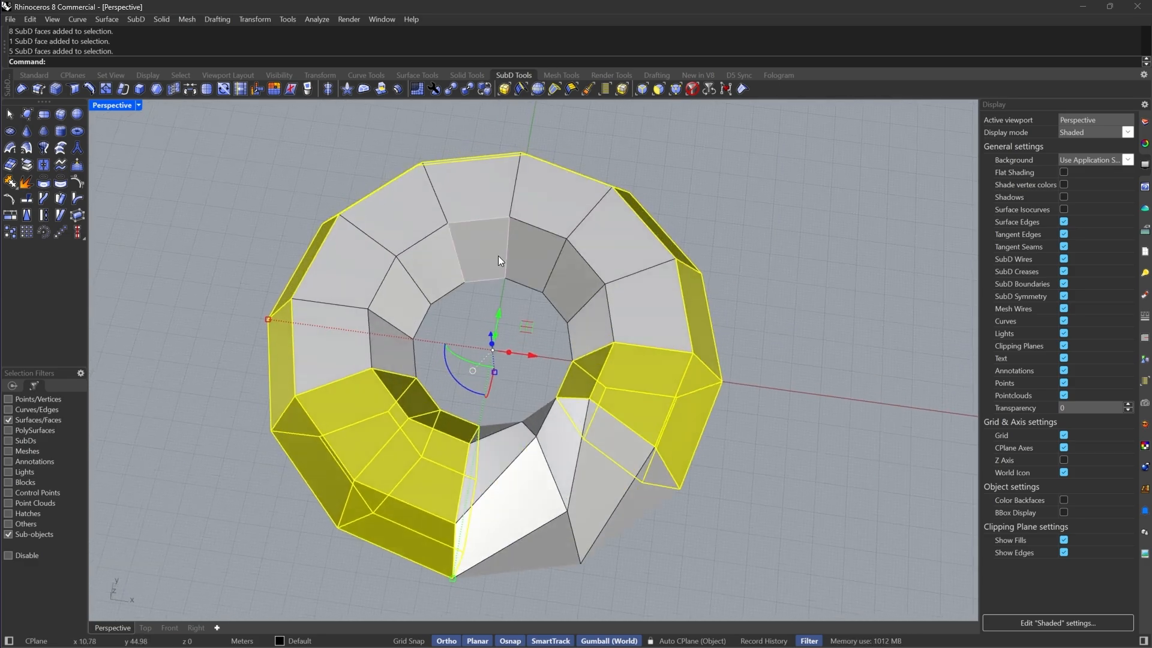
scroll(498, 261, "down", 2)
left_click_drag(318, 346, 350, 343, "shift")
key("Delete")
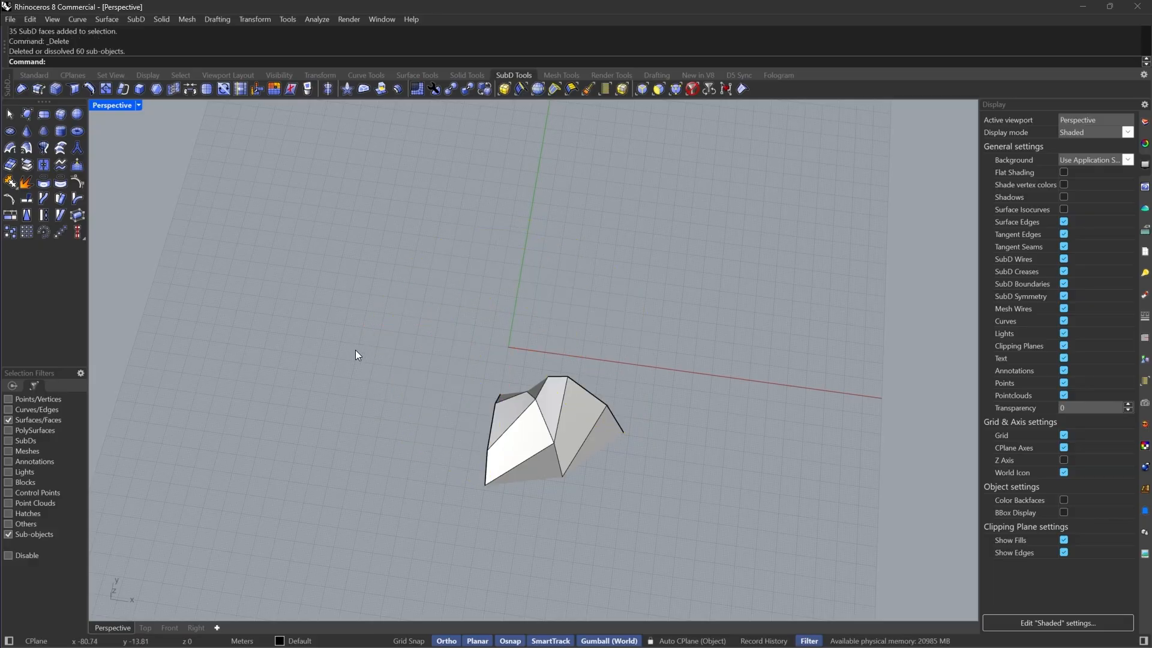
Polar array the remaining segment around the CPlane origin into 6 items over 360 degrees
right_click_drag(355, 351, 721, 227)
left_click_drag(719, 222, 434, 484)
scroll(542, 314, "up", 3)
right_click_drag(541, 313, 582, 360)
key("Escape")
key("Escape")
left_click(638, 363)
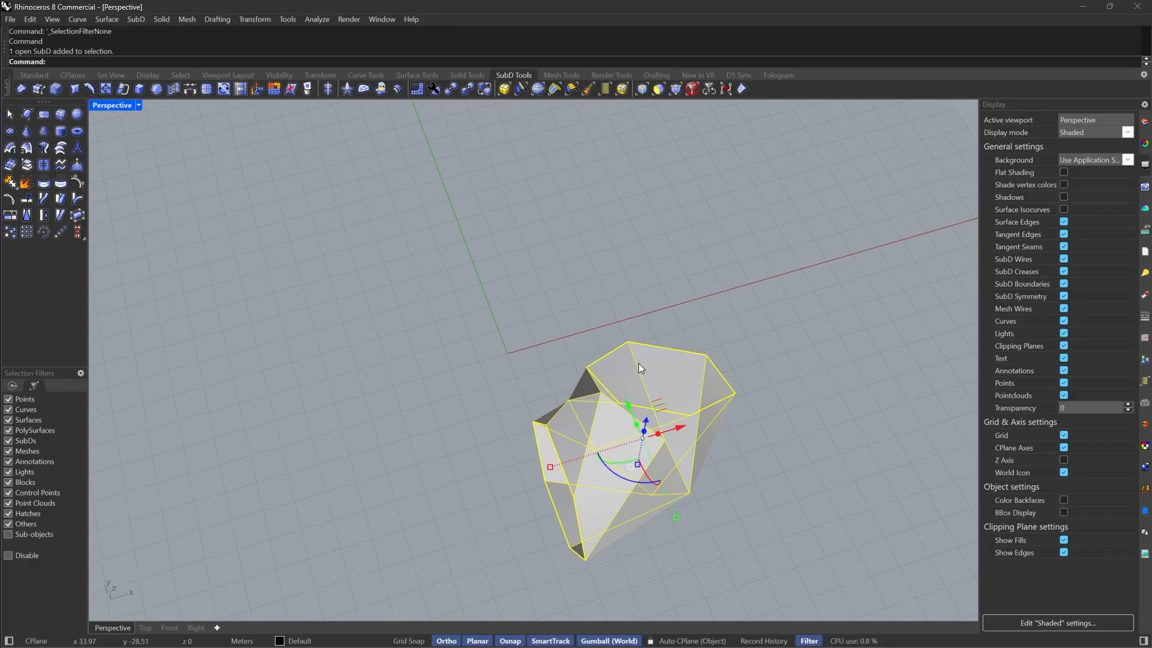
key("Return")
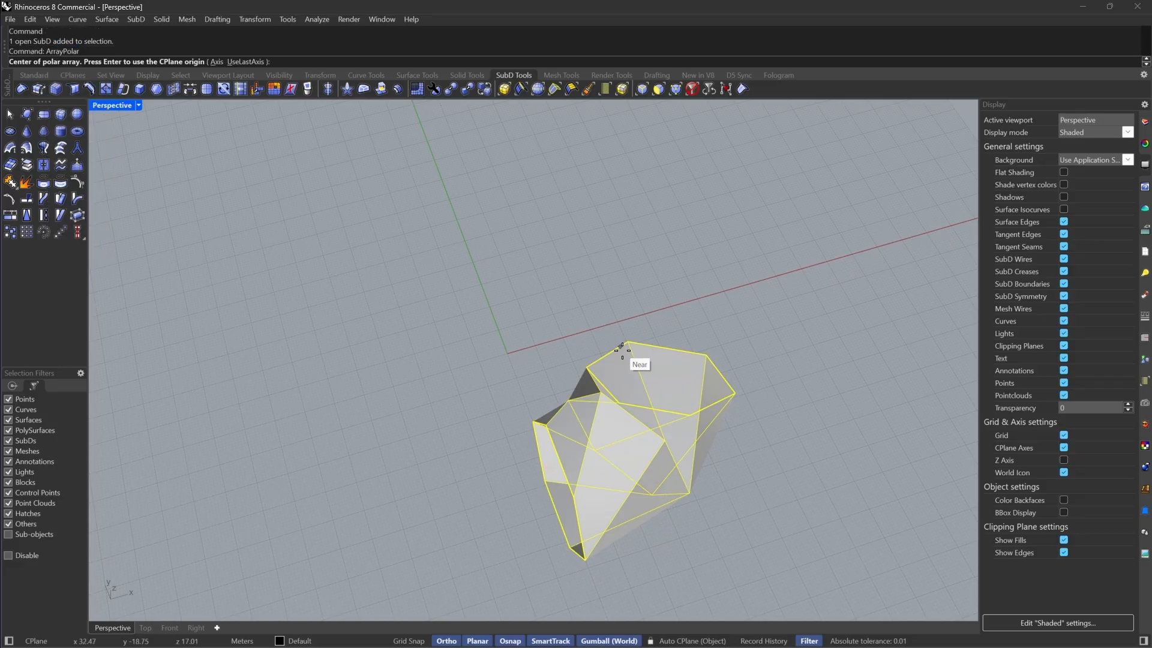
key("Return")
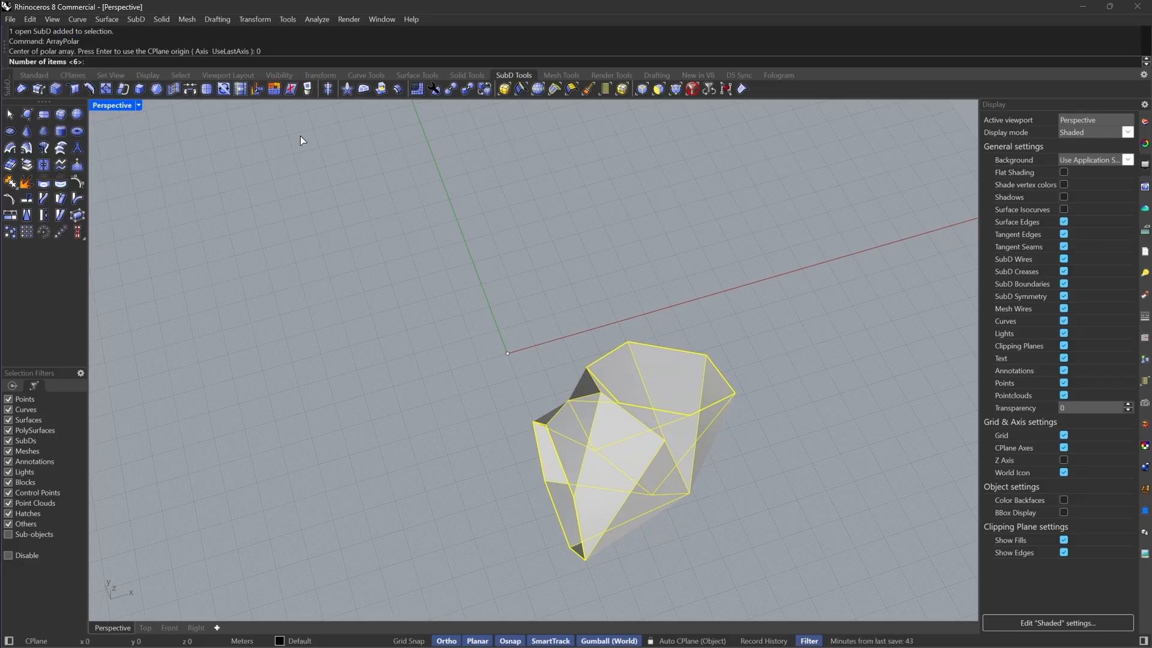
key("Return")
key("Return")
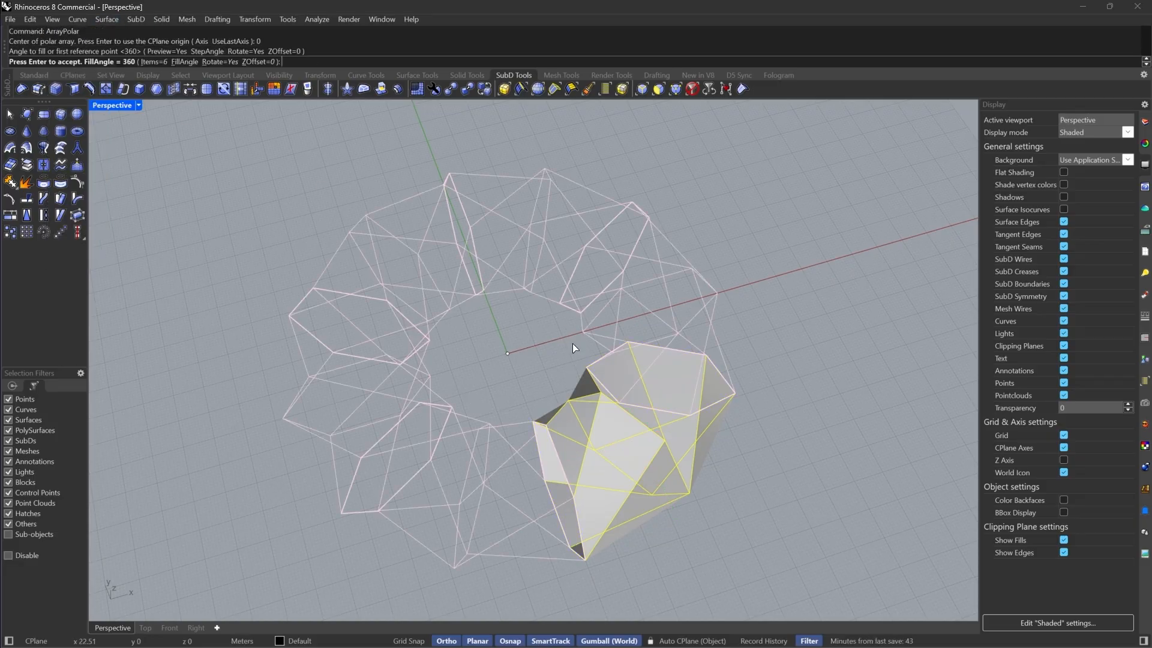
key("Return")
Select all six arrayed segments and join them into one SubD
scroll(579, 336, "down", 4)
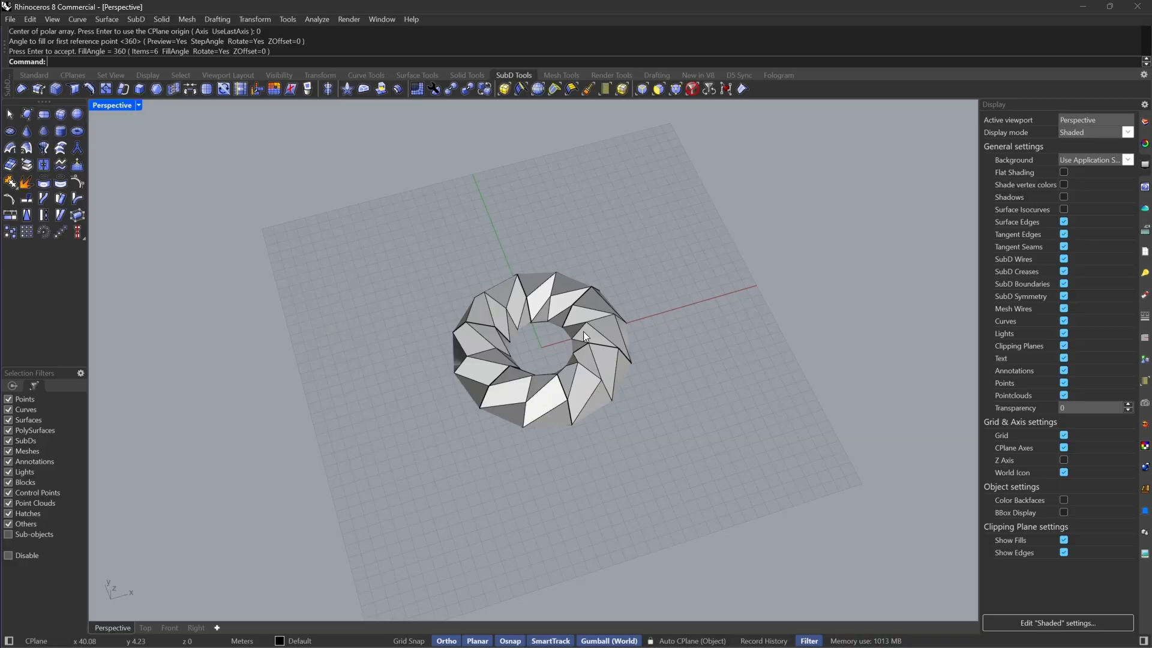
left_click(693, 89)
left_click_drag(700, 187, 337, 519)
scroll(579, 324, "up", 4)
type("Join")
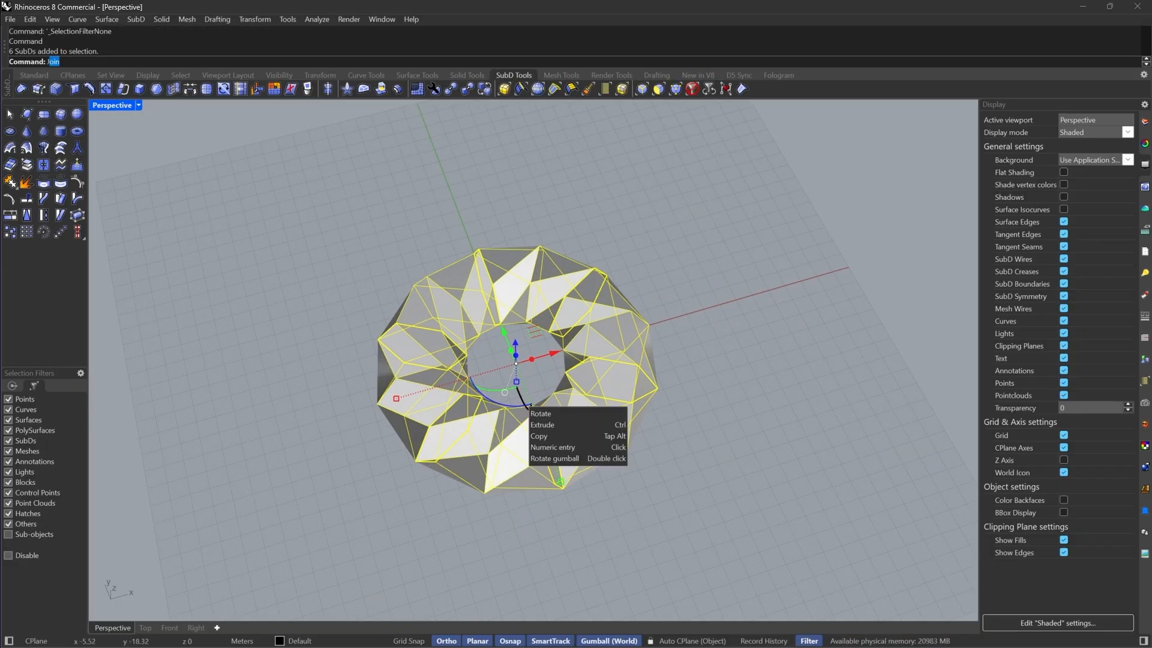
key("Return")
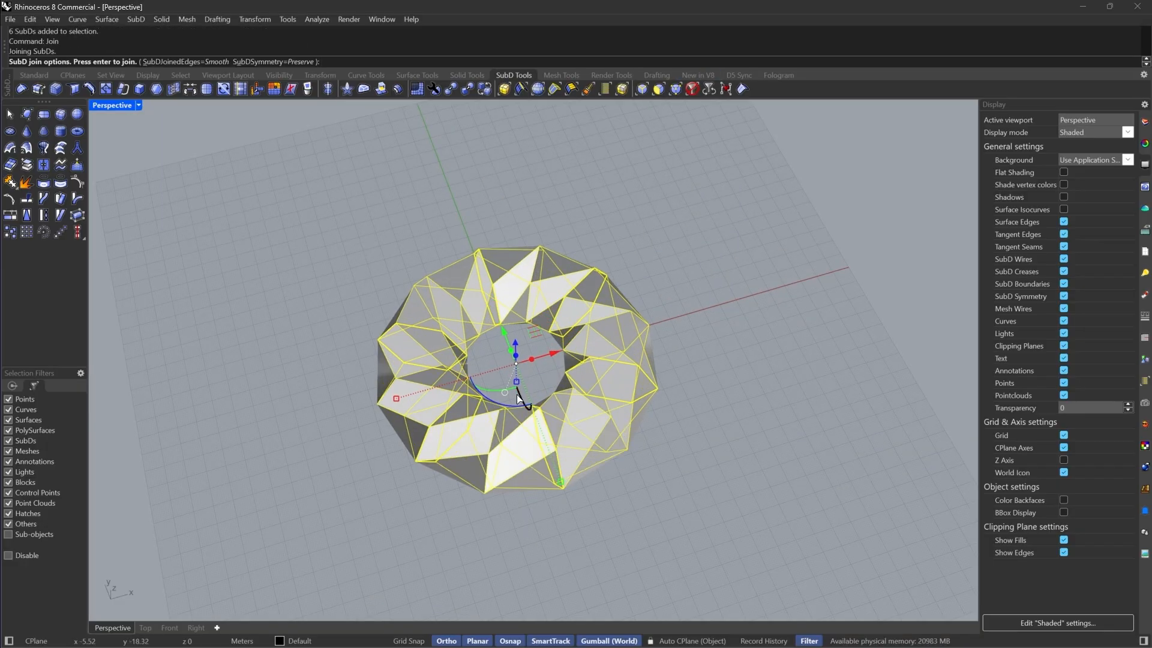
key("Return")
Switch selection to faces, pick faces along a diagonal row around the ring, and delete them
right_click_drag(527, 413, 666, 294)
scroll(563, 264, "up", 3)
left_click(658, 89)
left_click(581, 272)
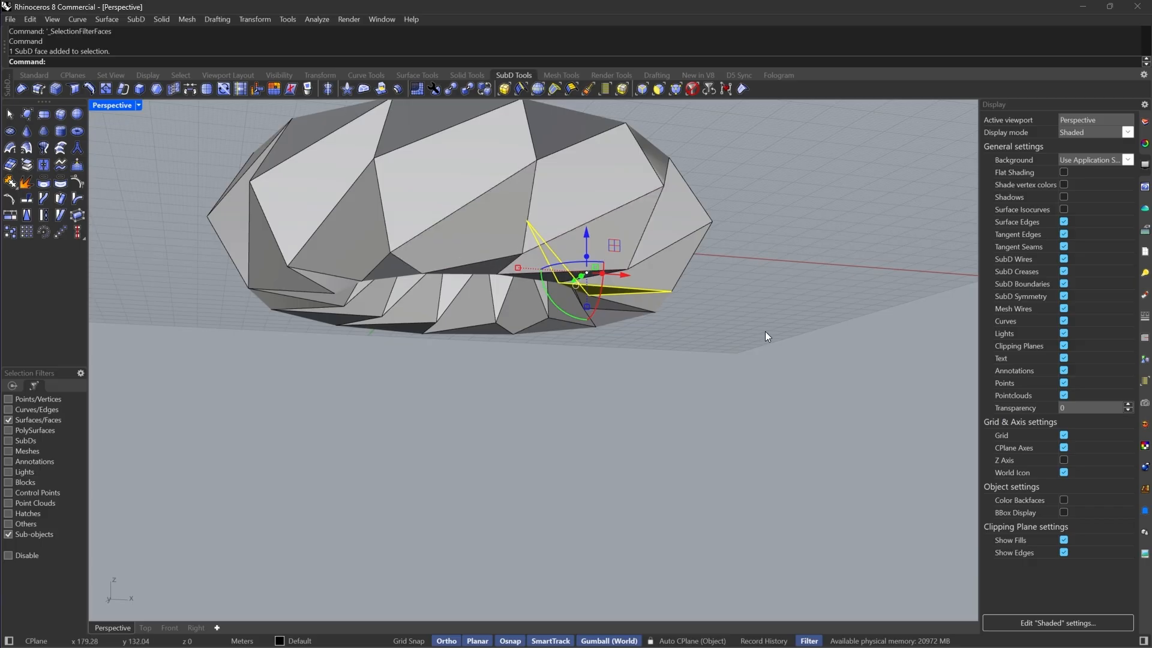
right_click_drag(766, 332, 506, 380)
left_click(558, 271)
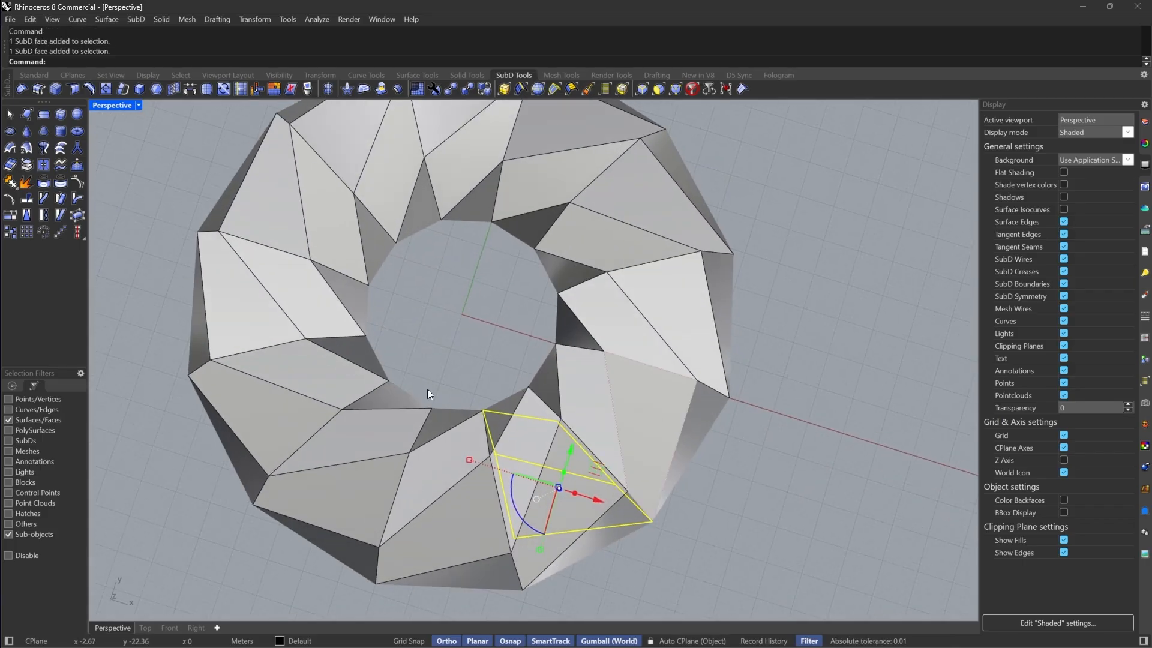
right_click_drag(654, 480, 658, 244)
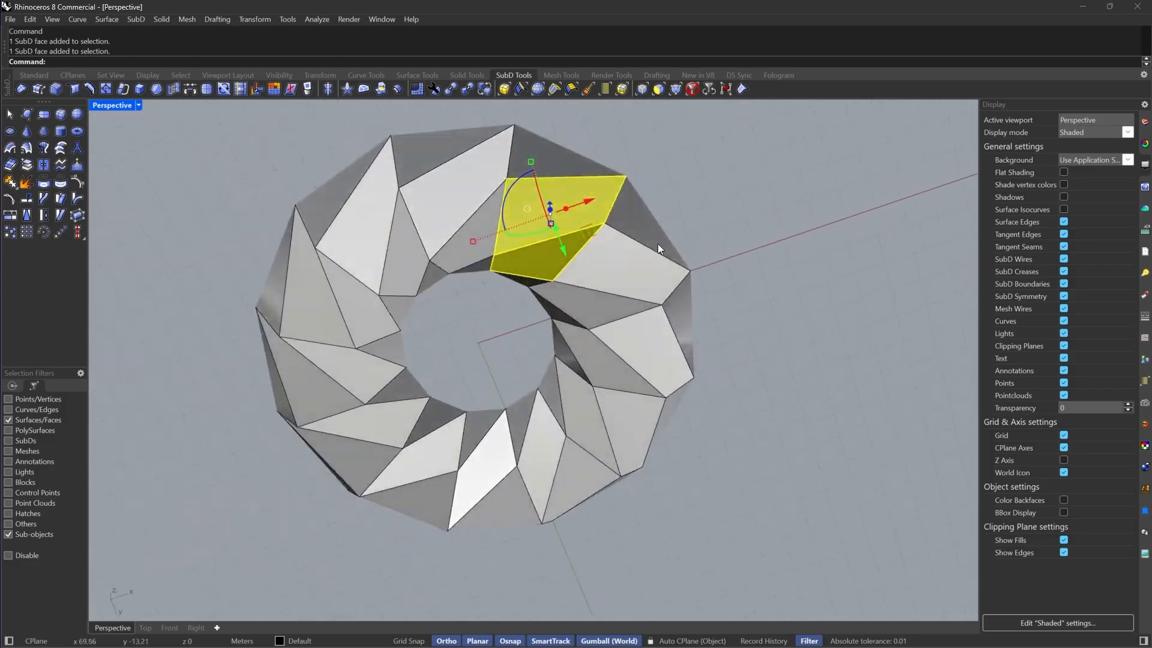
scroll(657, 244, "up", 4)
left_click(615, 300, "shift")
left_click(577, 357, "shift")
left_click(625, 397, "shift")
left_click(619, 435, "shift")
left_click(637, 512, "shift")
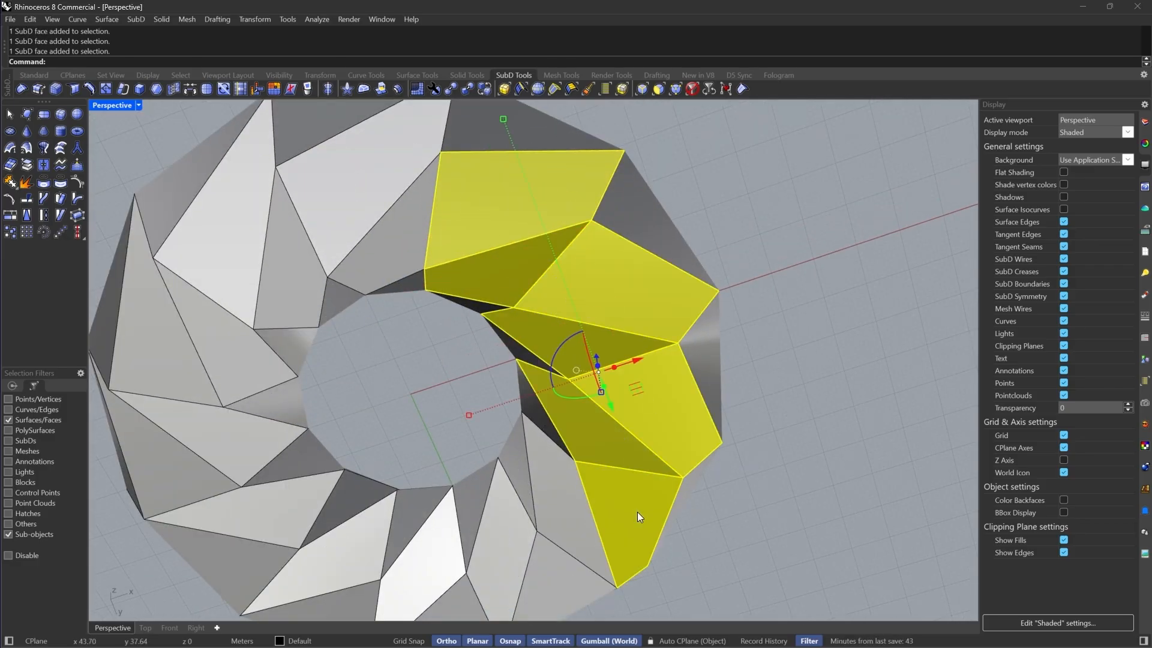
left_click(577, 523, "shift")
left_click(548, 581, "shift")
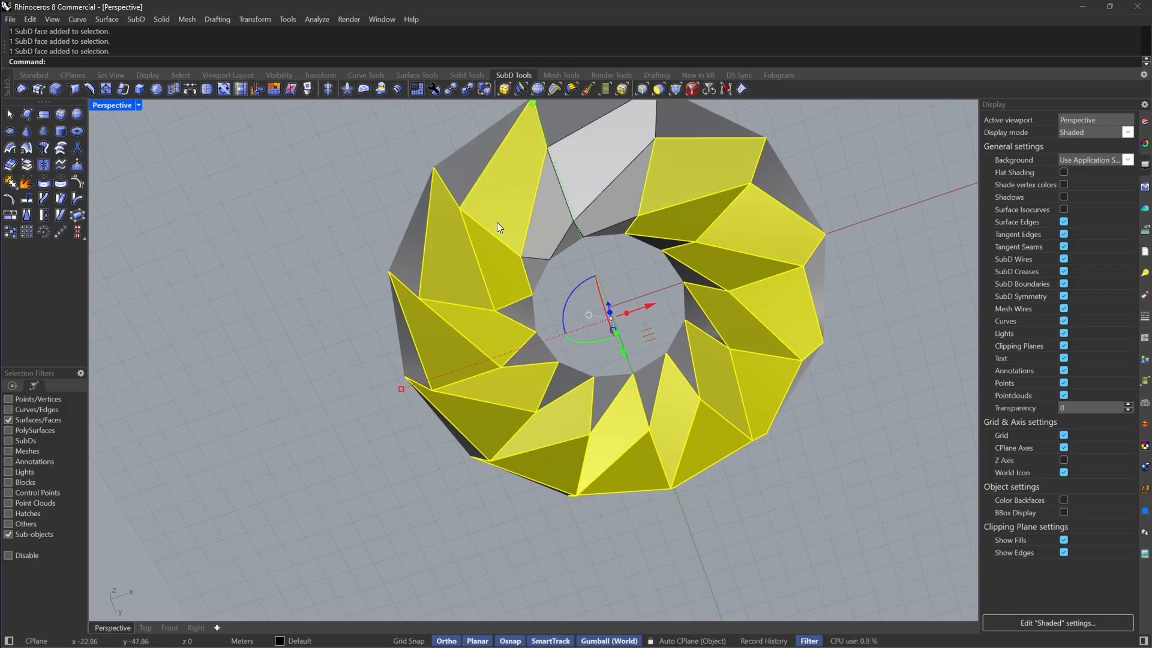
left_click(612, 219, "shift")
right_click_drag(612, 220, 358, 365)
key("Delete")
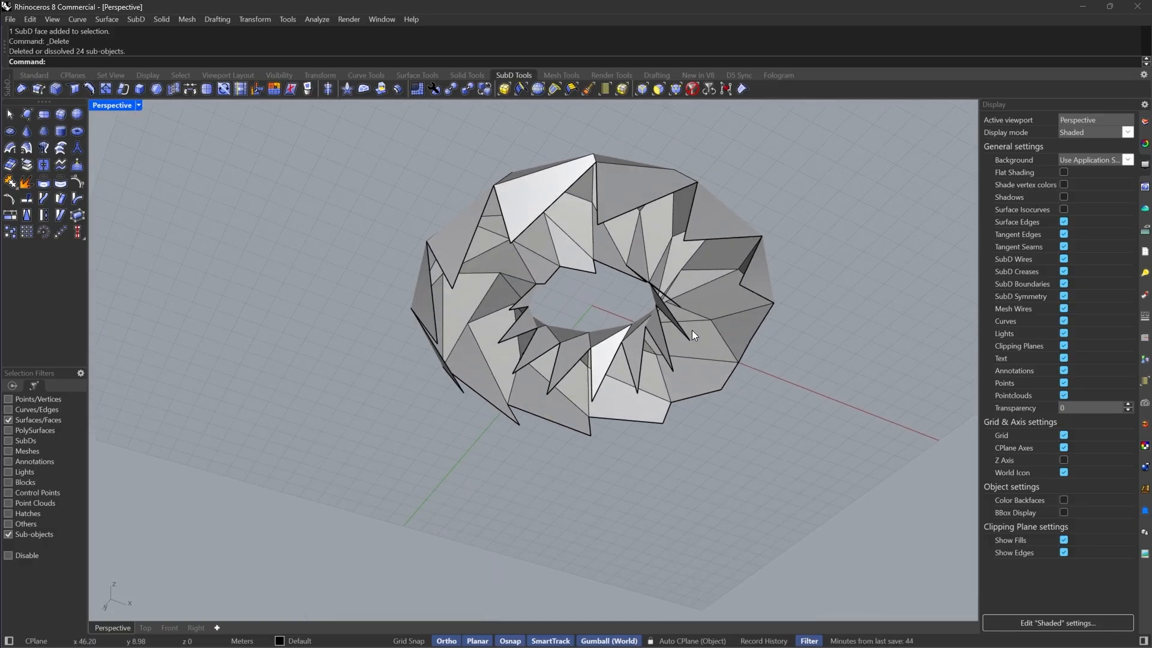
In the Front view, select the bottom row of SubD vertices and delete them
right_click_drag(693, 334, 714, 324)
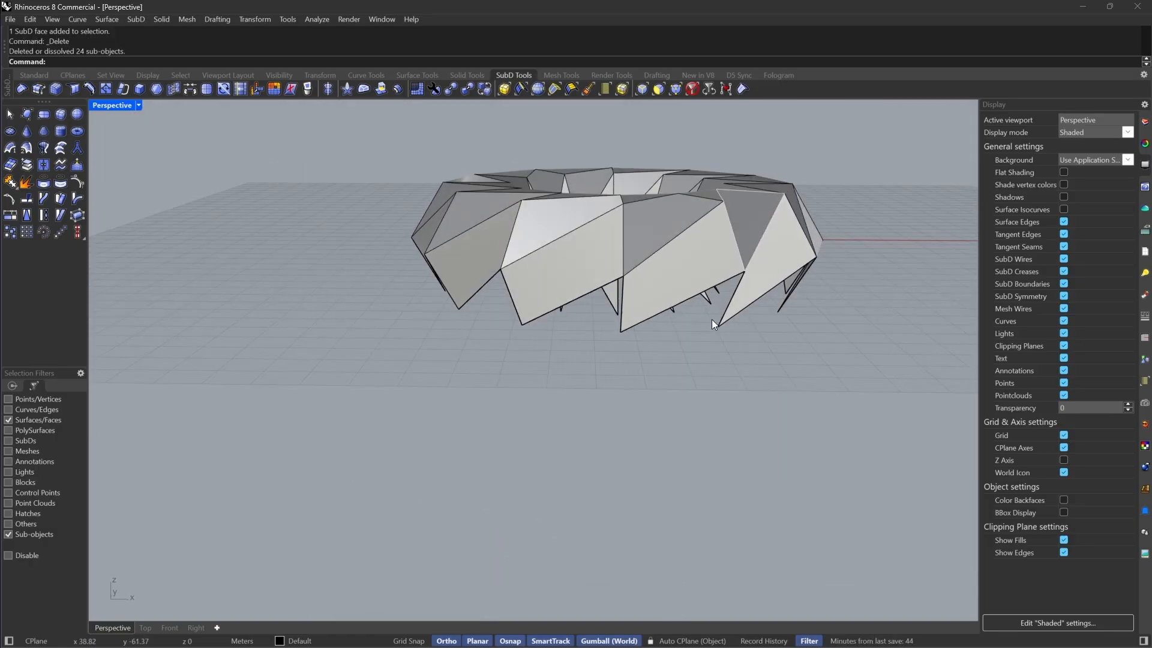
left_click(177, 627)
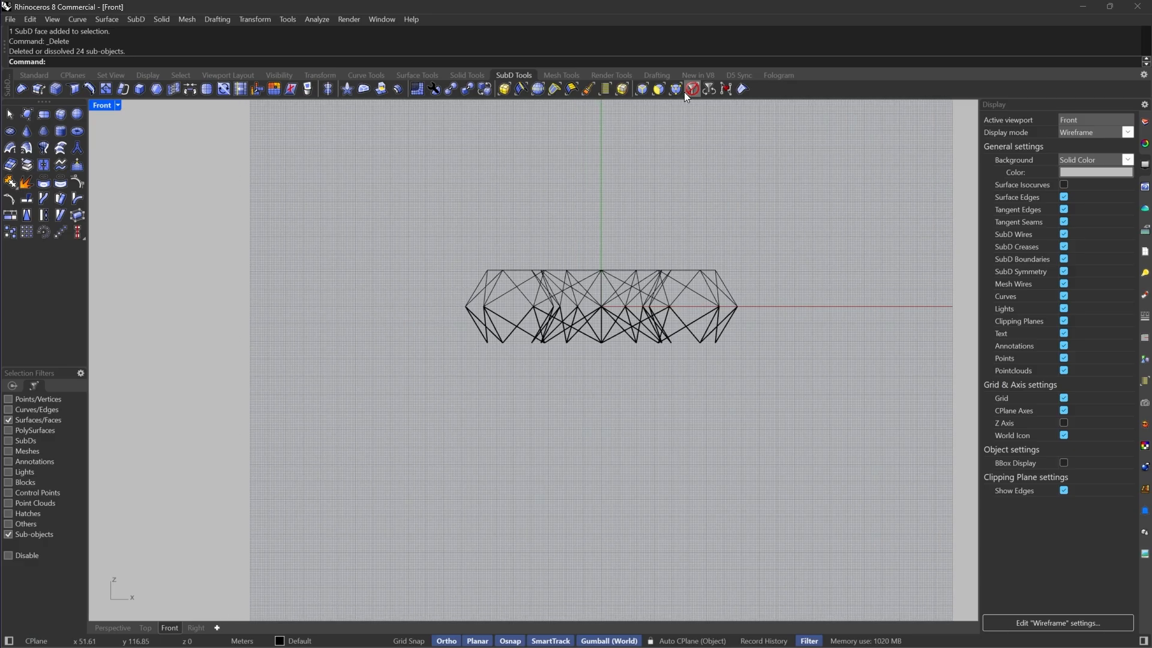
left_click(688, 91)
left_click_drag(536, 384, 409, 392)
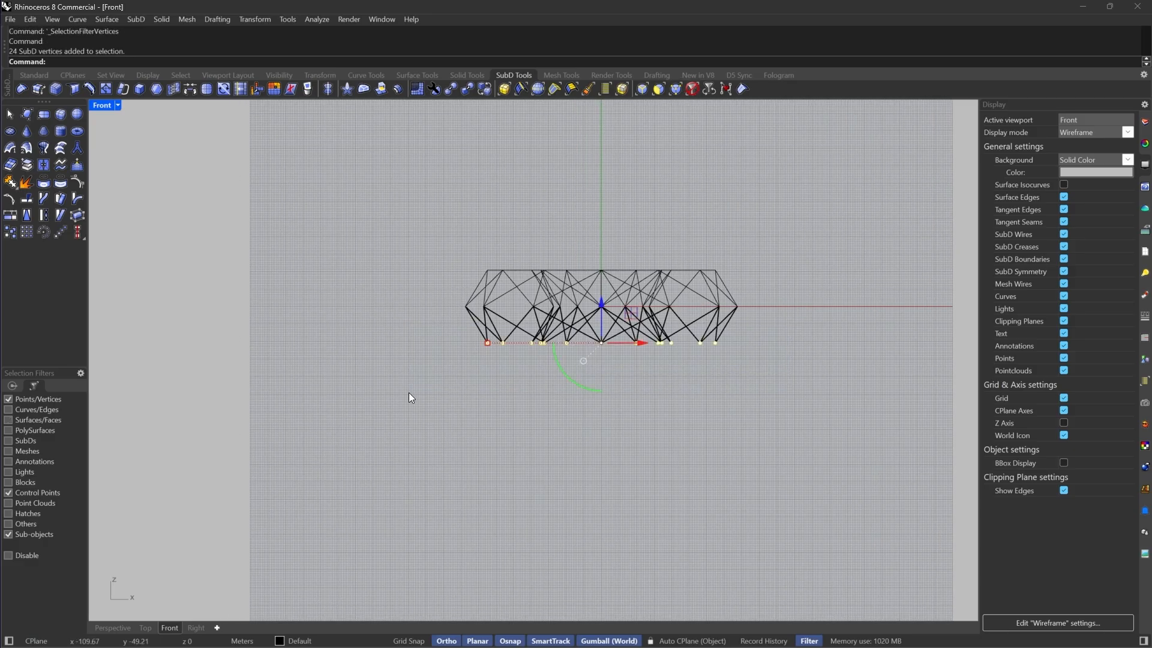
key("Delete")
left_click(113, 628)
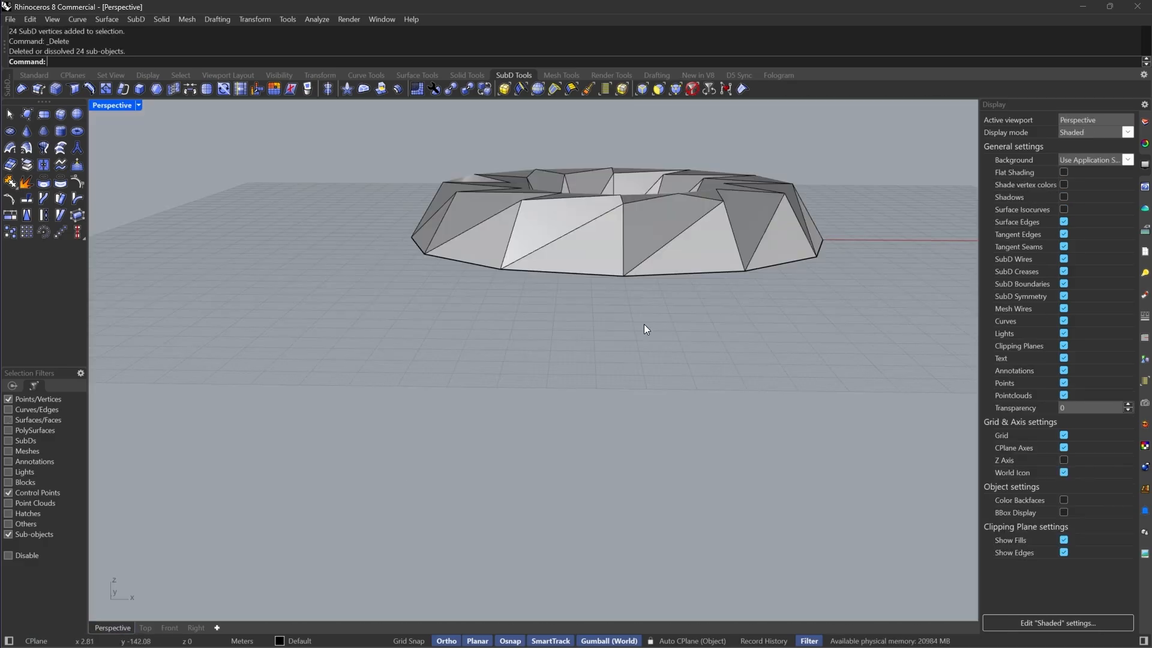
Select the spiral face loops around the ring and extract them as separate SubDs
mouse_move(643, 324)
right_mouse_down()
mouse_move(675, 404)
mouse_move(664, 407)
right_mouse_up()
scroll(722, 365, "up", 3)
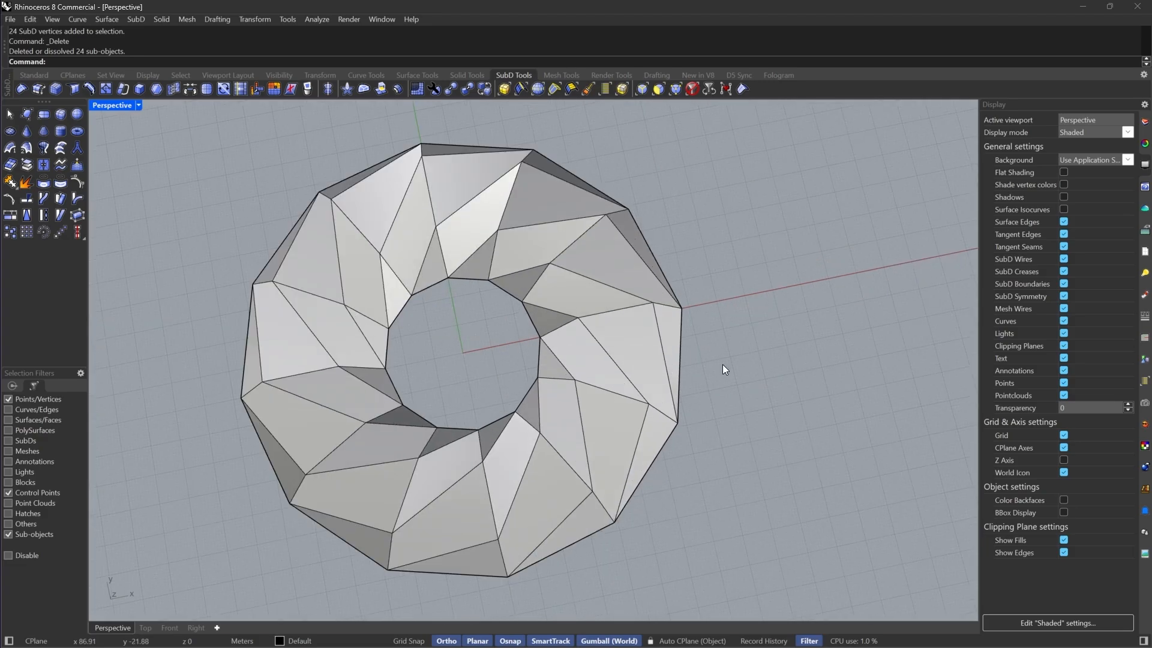
left_click(563, 299)
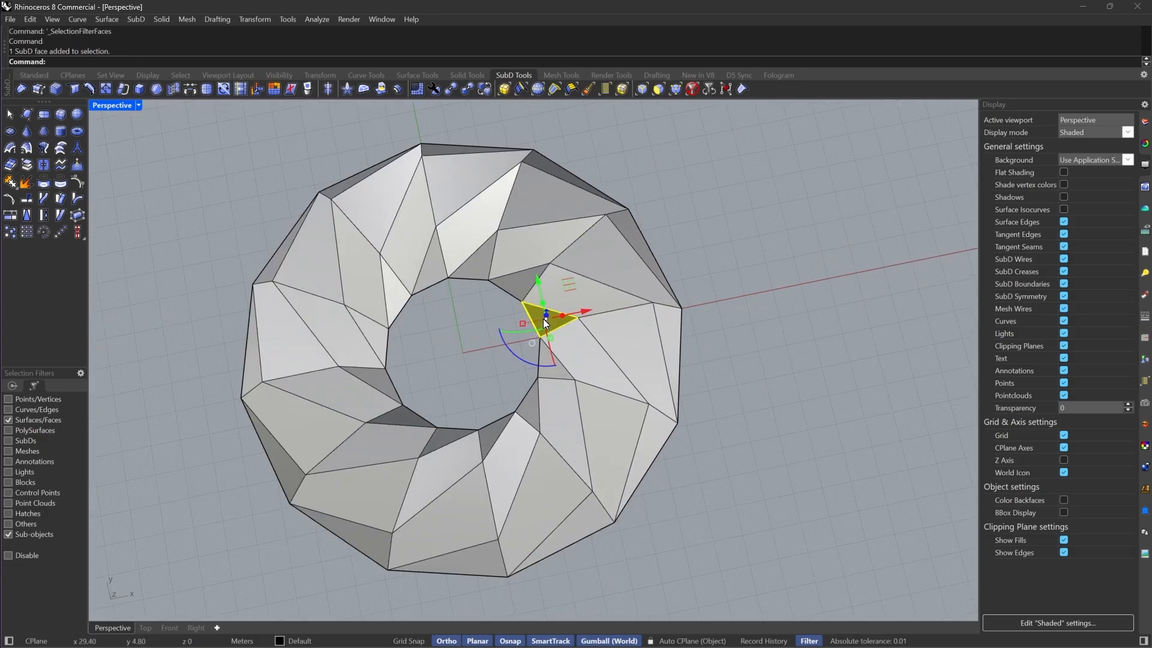
double_click(593, 357, "shift")
right_click_drag(610, 374, 488, 443)
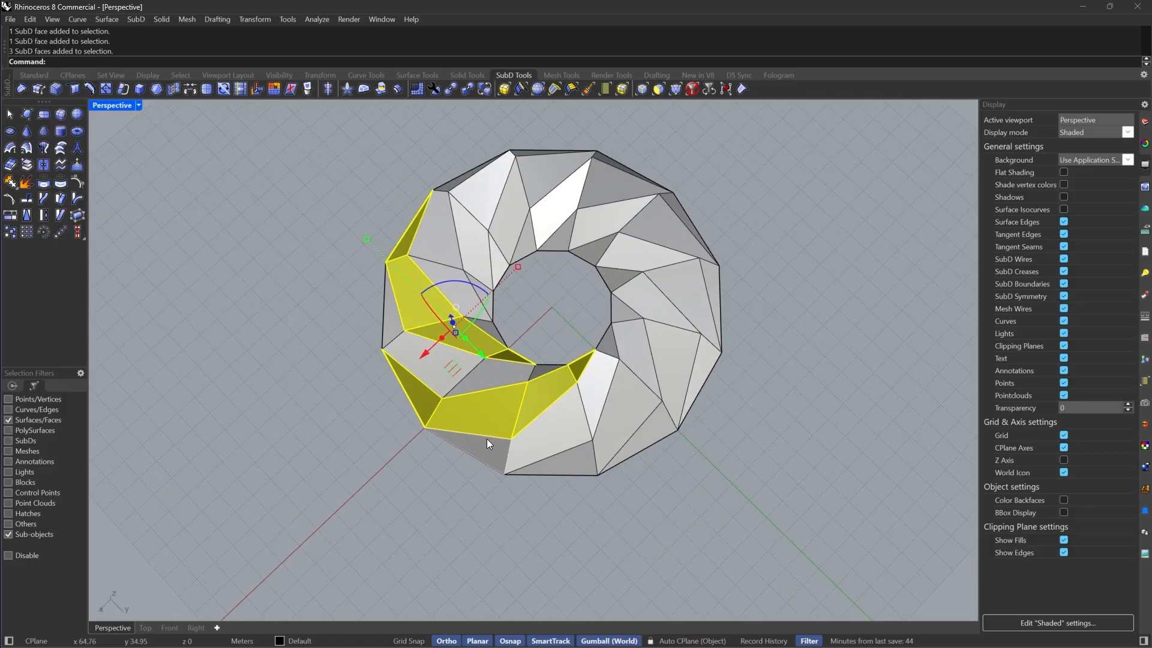
right_click_drag(547, 328, 563, 513)
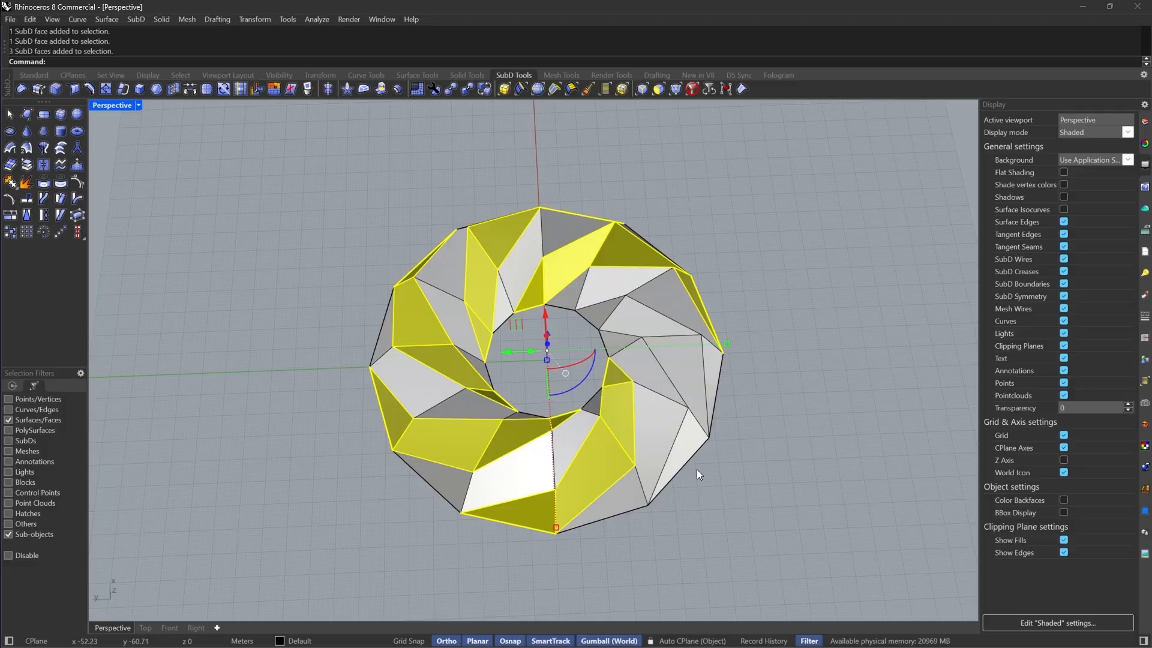
right_click_drag(694, 470, 109, 173)
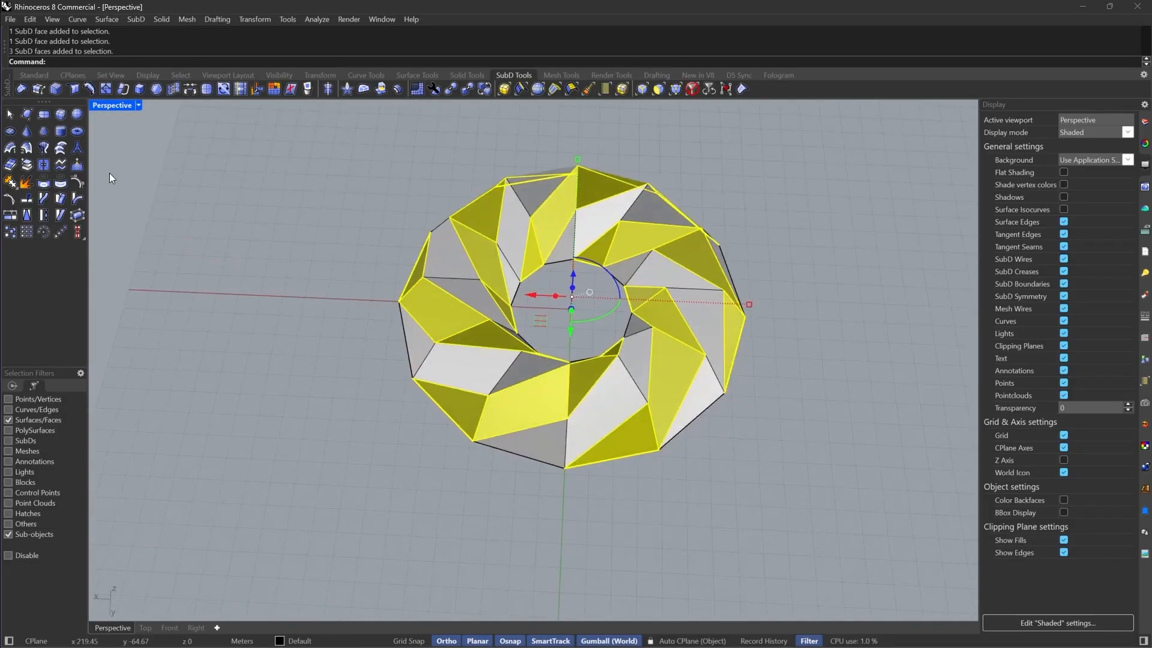
left_click(27, 167)
Toggle the ring SubDs to smooth display and clear the selection
key("Tab")
right_click_drag(212, 316, 681, 337)
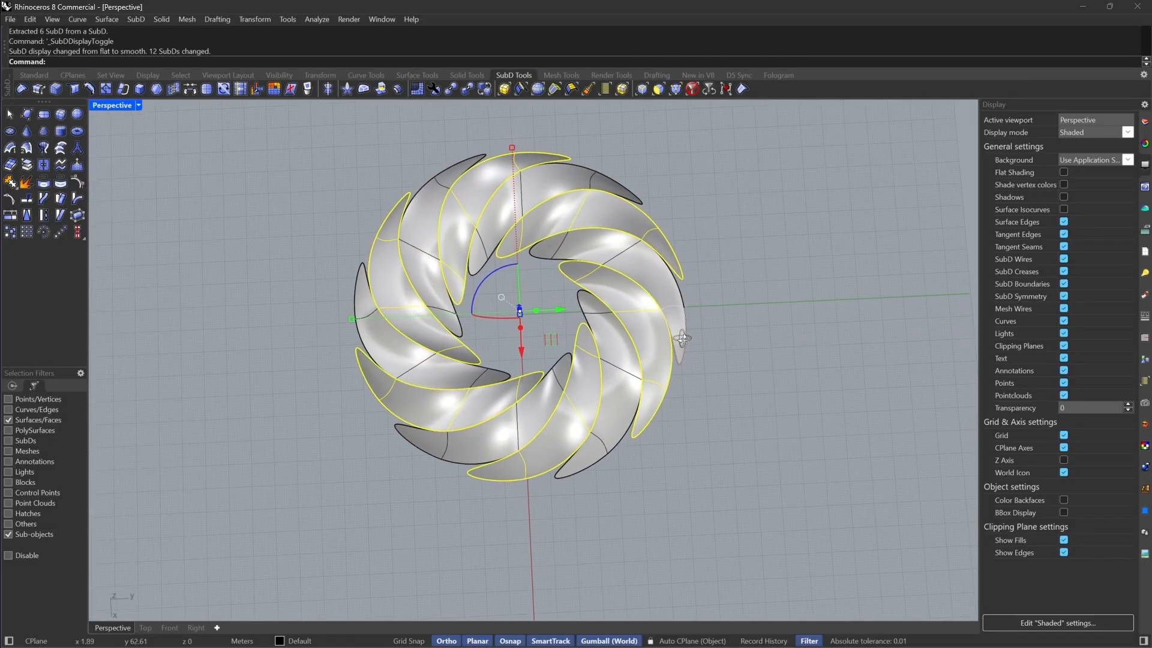
left_click(752, 276)
right_click_drag(619, 466, 552, 360)
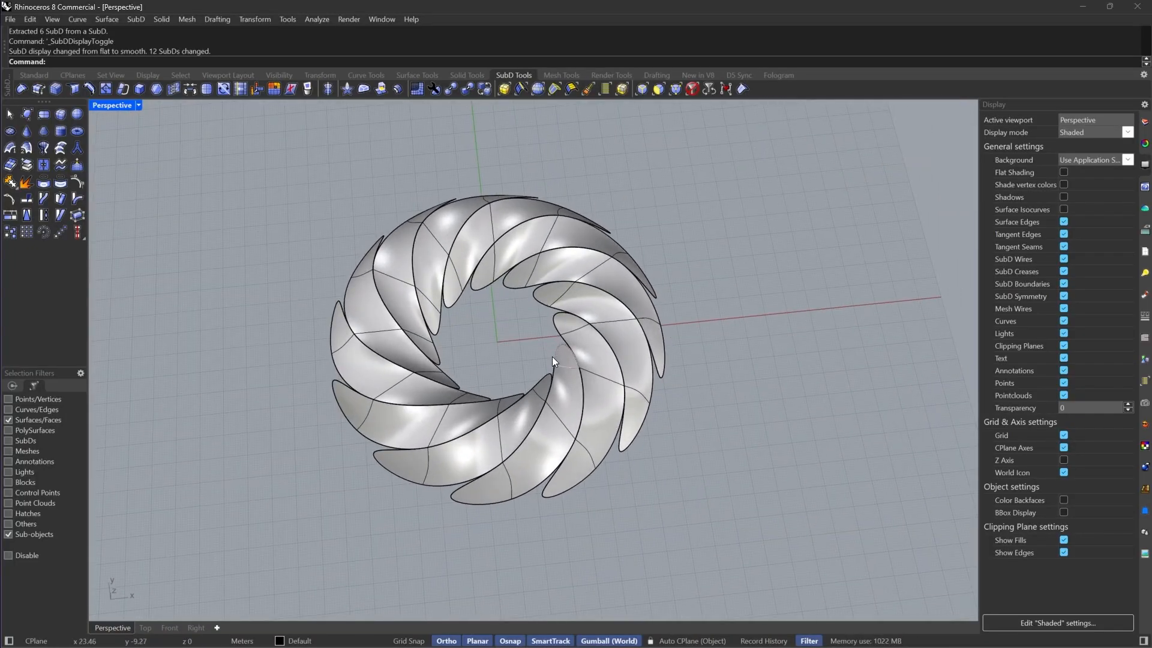
Reset the selection filter, switch the SubDs back to flat display, and select all twelve ring pieces
left_click(693, 90)
scroll(588, 286, "down", 8)
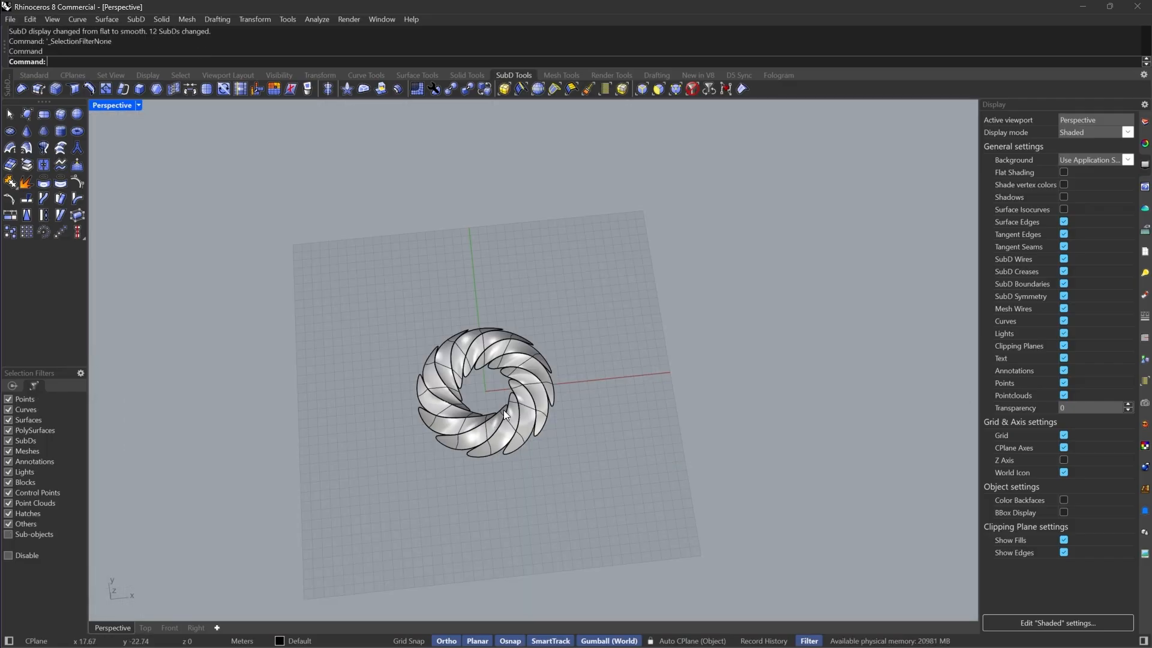
key("Tab")
left_click_drag(585, 283, 443, 439)
Duplicate the ring and move the copy beside the original so the two rings touch
scroll(562, 384, "up", 6)
right_click_drag(562, 392, 503, 420)
scroll(446, 387, "down", 2)
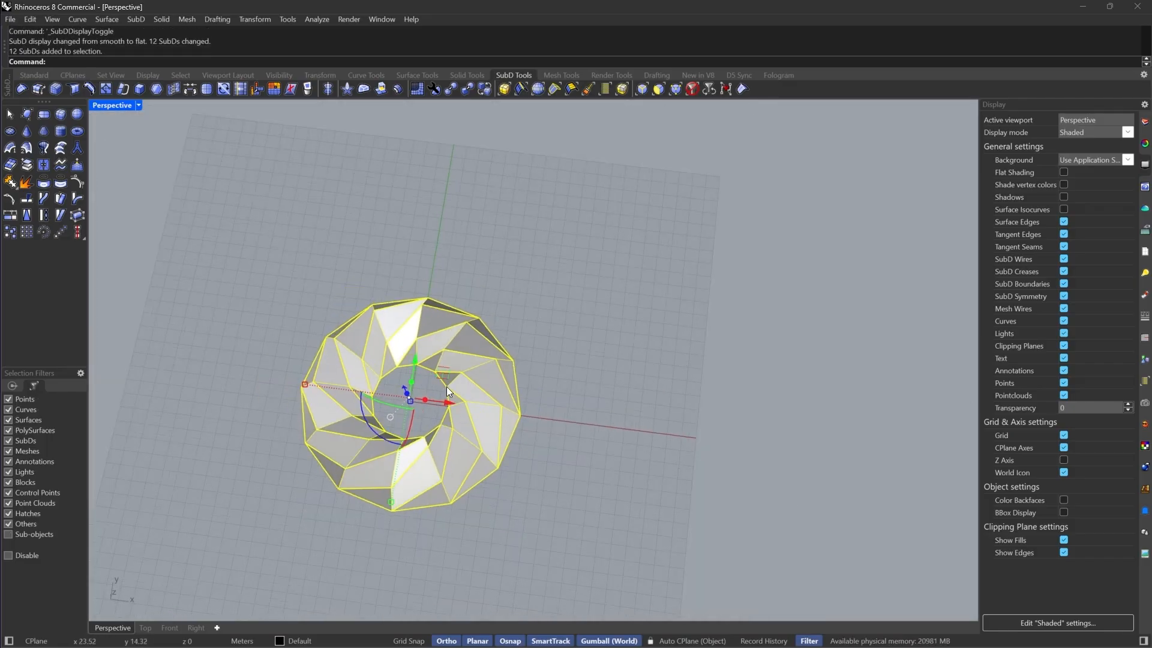
left_click_drag(442, 375, 703, 317, "alt")
scroll(522, 372, "up", 3)
right_click_drag(536, 349, 561, 381)
type("M")
key("Return")
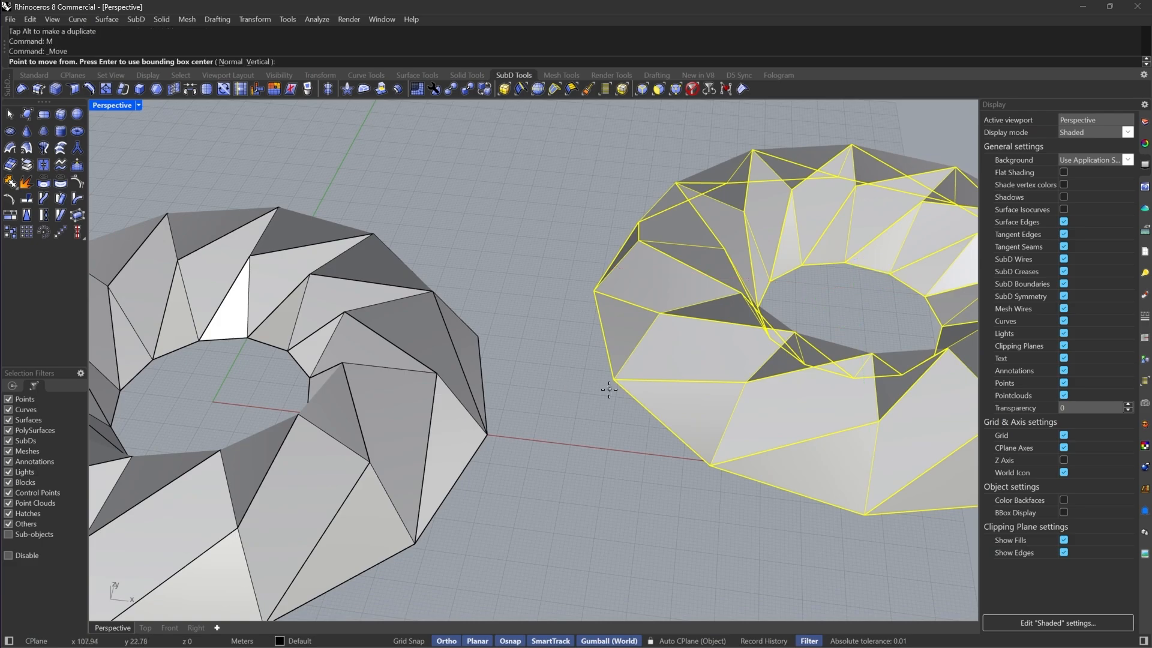
left_click(608, 414)
left_click(487, 435)
Select both rings and rotate them about the origin using two reference points on the inner edge
scroll(487, 438, "down", 3)
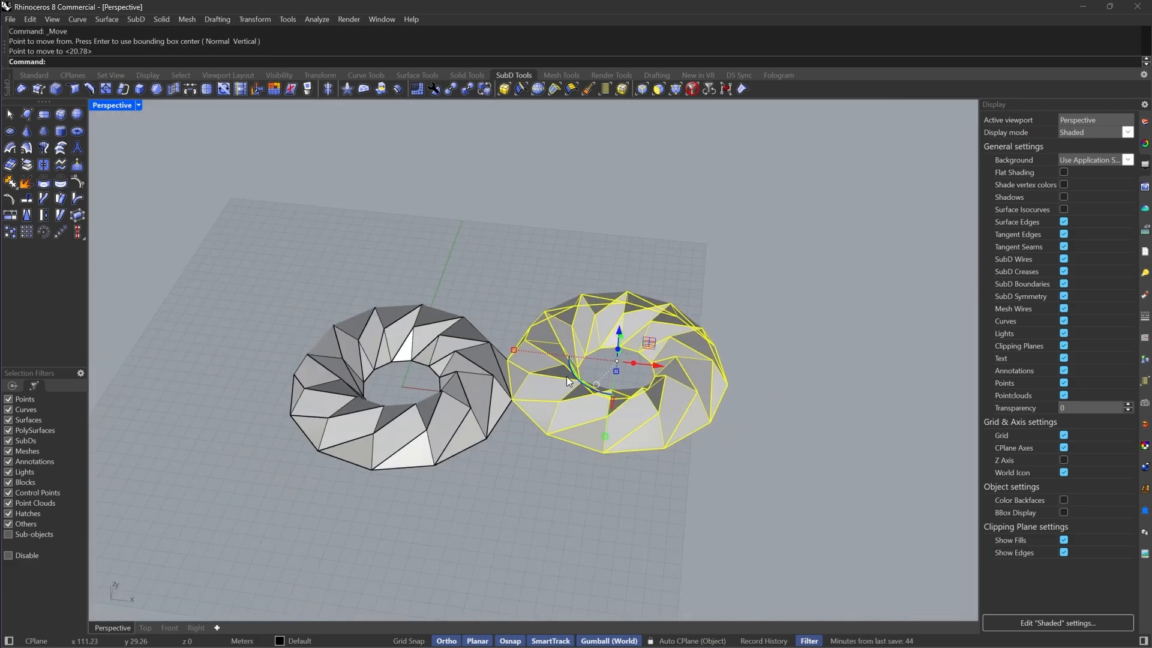
right_click_drag(567, 377, 609, 424)
scroll(628, 367, "down", 5)
left_click(711, 296)
left_click_drag(710, 296, 412, 518)
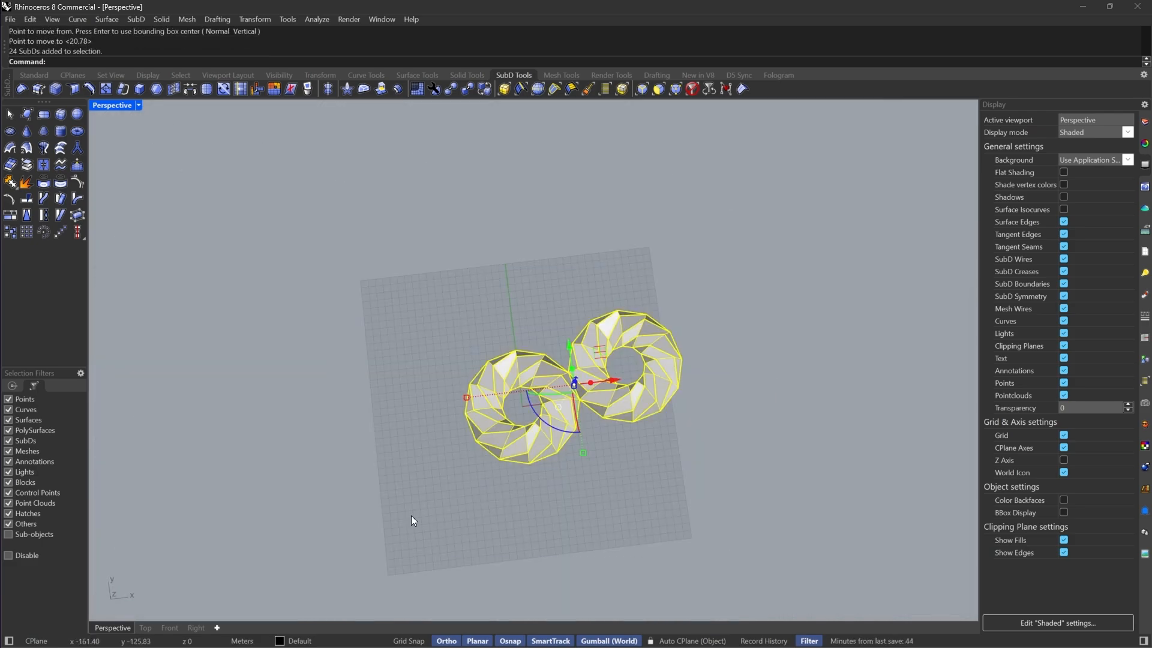
scroll(525, 409, "up", 10)
type("rotate")
key("Return")
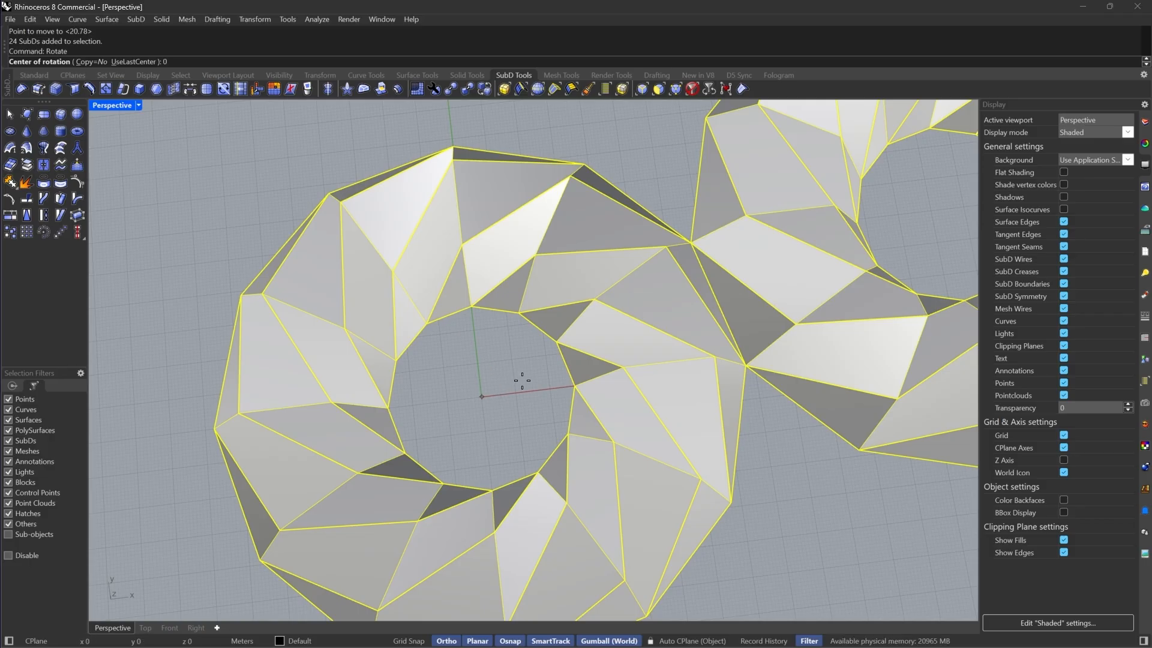
type("0")
key("Return")
scroll(579, 396, "up", 3)
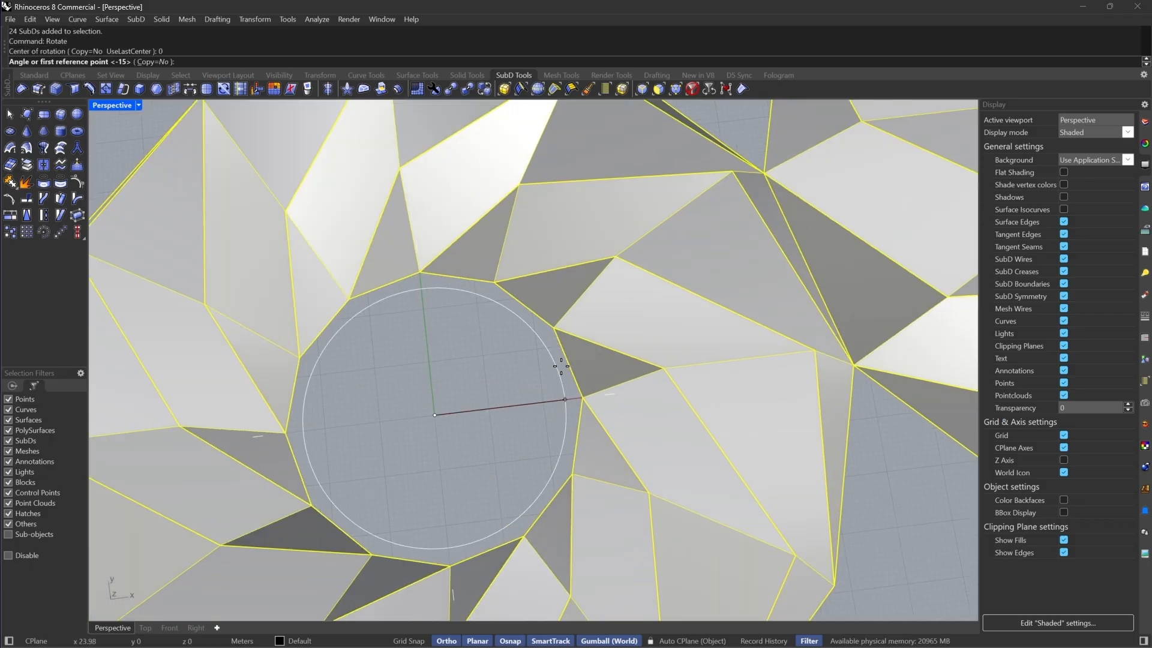
left_click(579, 398)
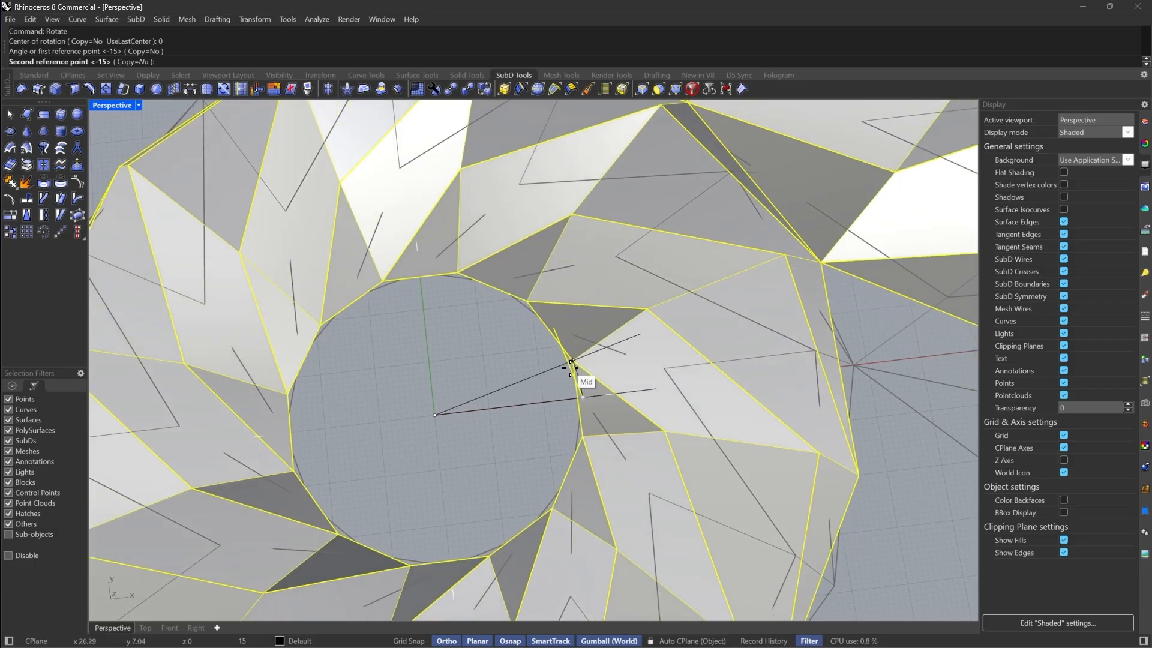
left_click(569, 362)
scroll(541, 365, "down", 5)
key("Escape")
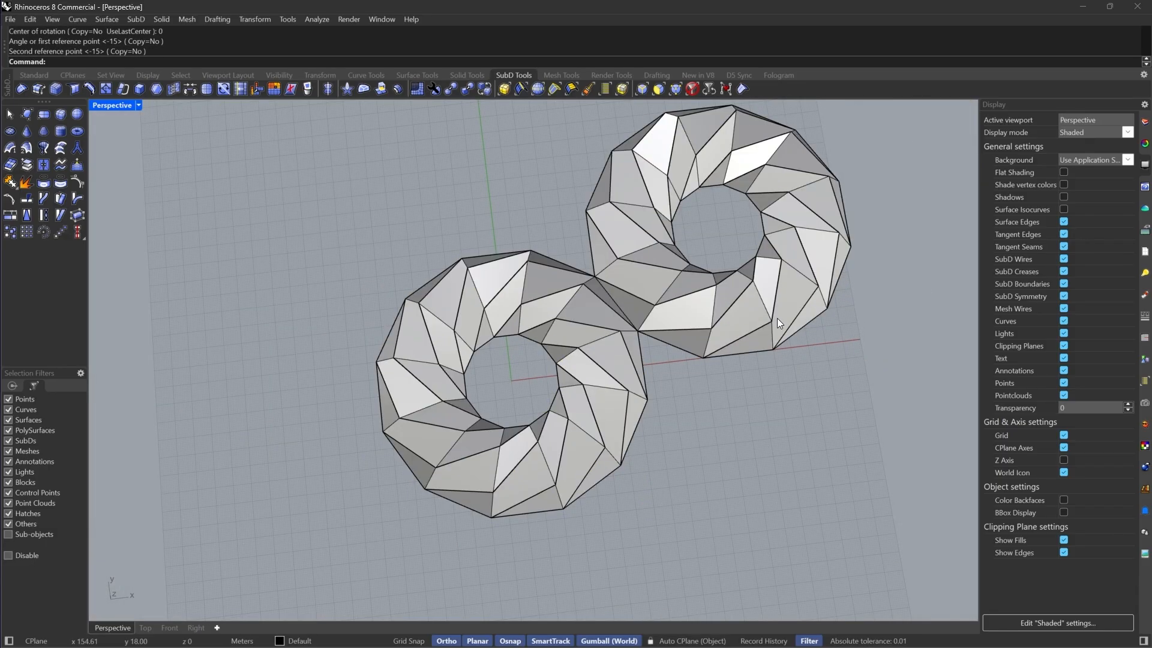
Select one ring and drag a duplicate of it off to the side as a third ring
right_click_drag(846, 237, 635, 282)
scroll(770, 181, "up", 2)
left_click_drag(859, 139, 549, 523)
right_click_drag(466, 353, 597, 387, "shift")
scroll(672, 325, "down", 4)
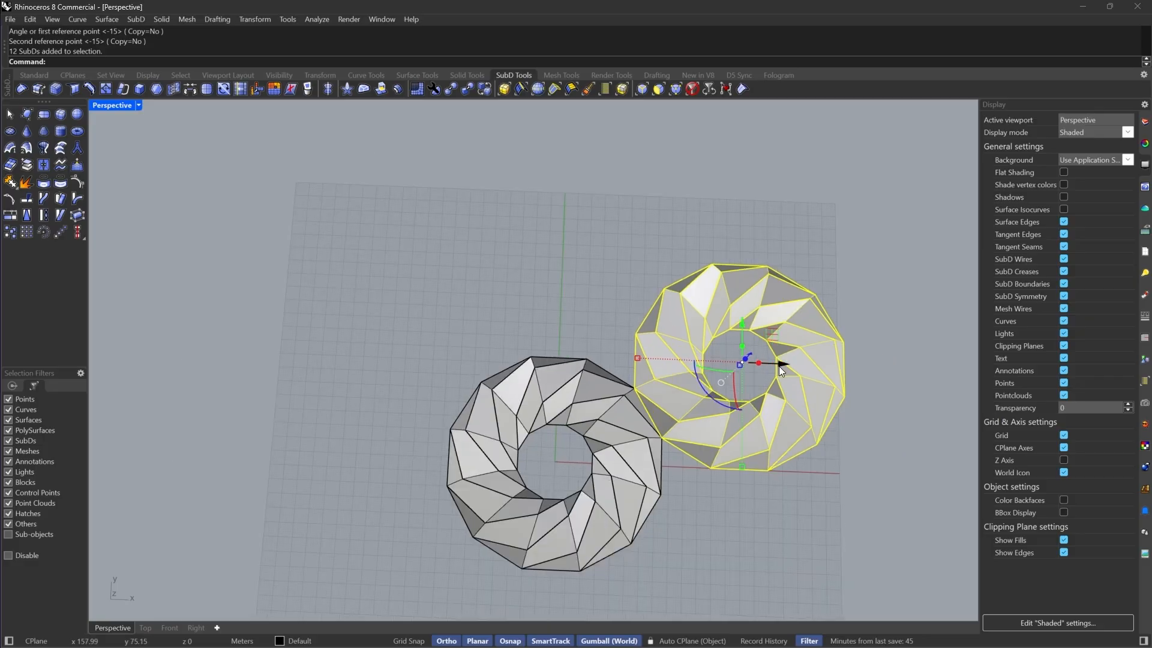
left_click_drag(779, 362, 360, 378, "alt")
Select a strip on each of the two touching rings and join them into one SubD
scroll(456, 441, "up", 3)
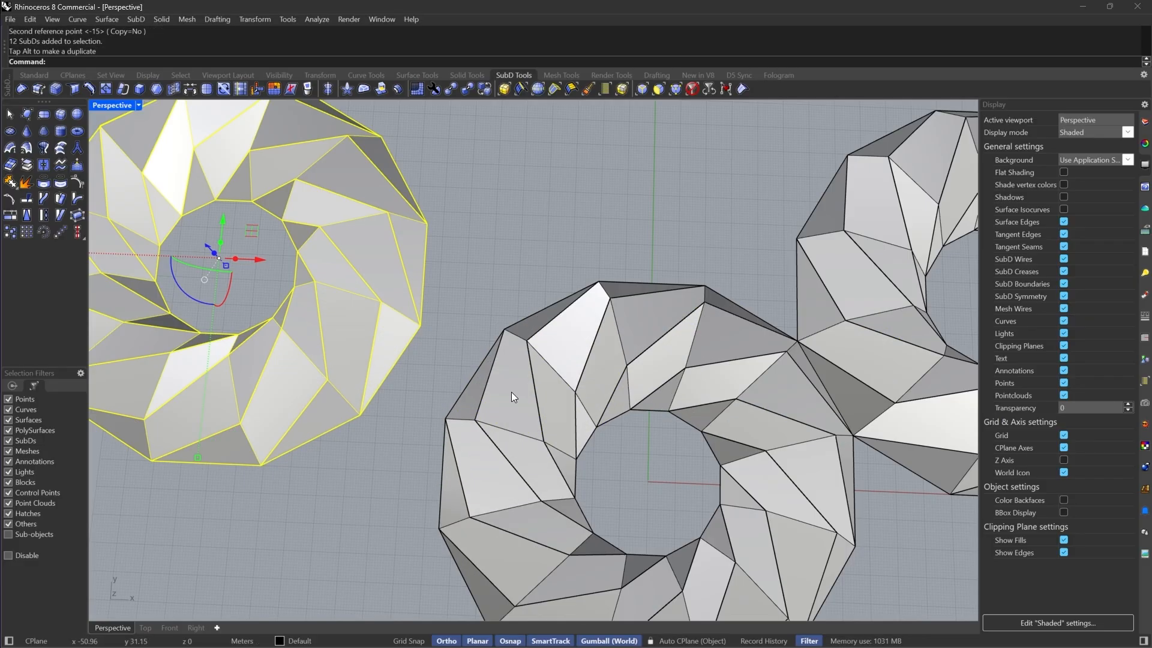
scroll(516, 390, "down", 5)
scroll(610, 437, "up", 4)
right_click_drag(611, 436, 578, 424)
left_click(578, 424)
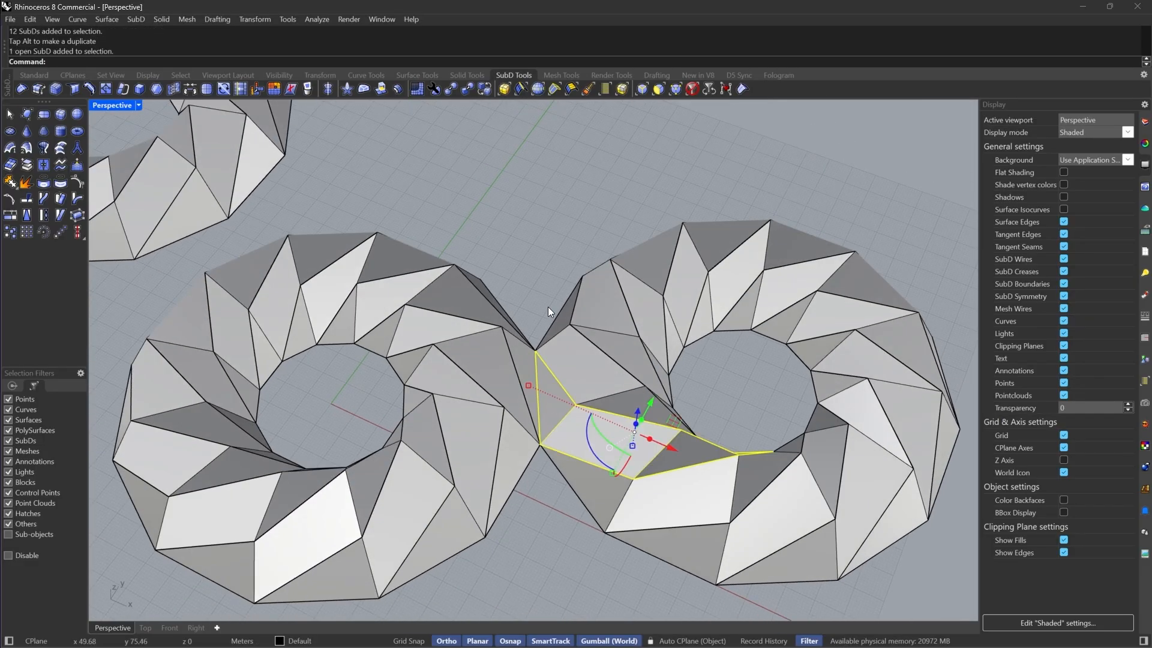
key("Tab")
scroll(548, 312, "up", 5)
left_click(478, 358, "shift")
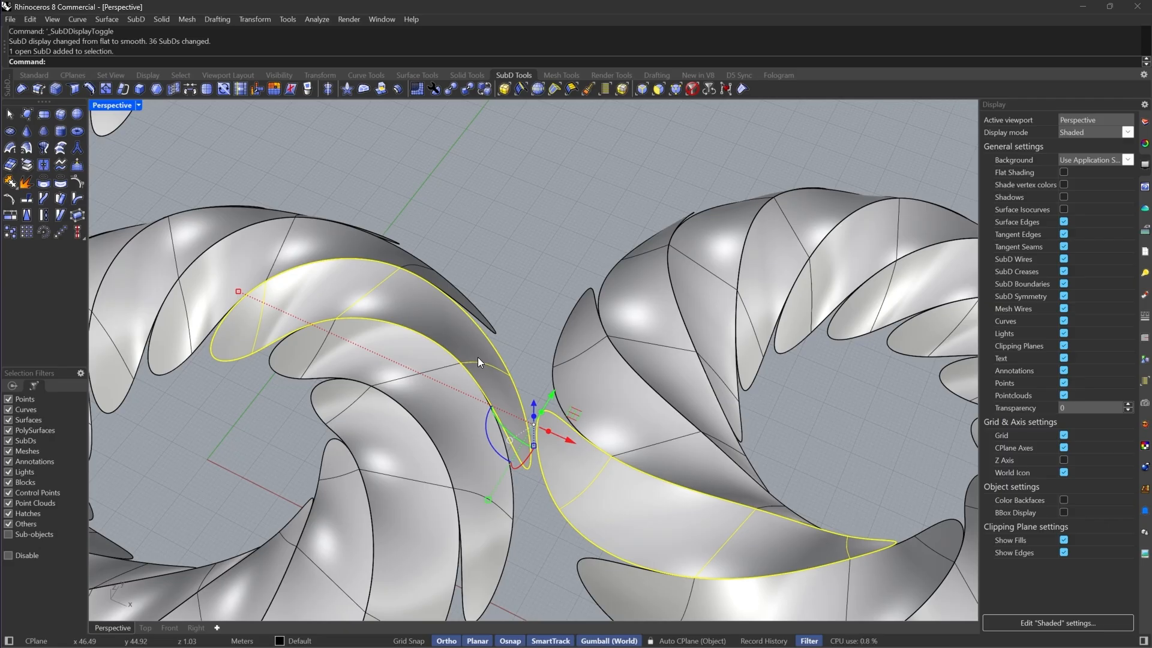
key("ctrl+j")
key("Return")
scroll(612, 377, "down", 5)
scroll(671, 484, "up", 2)
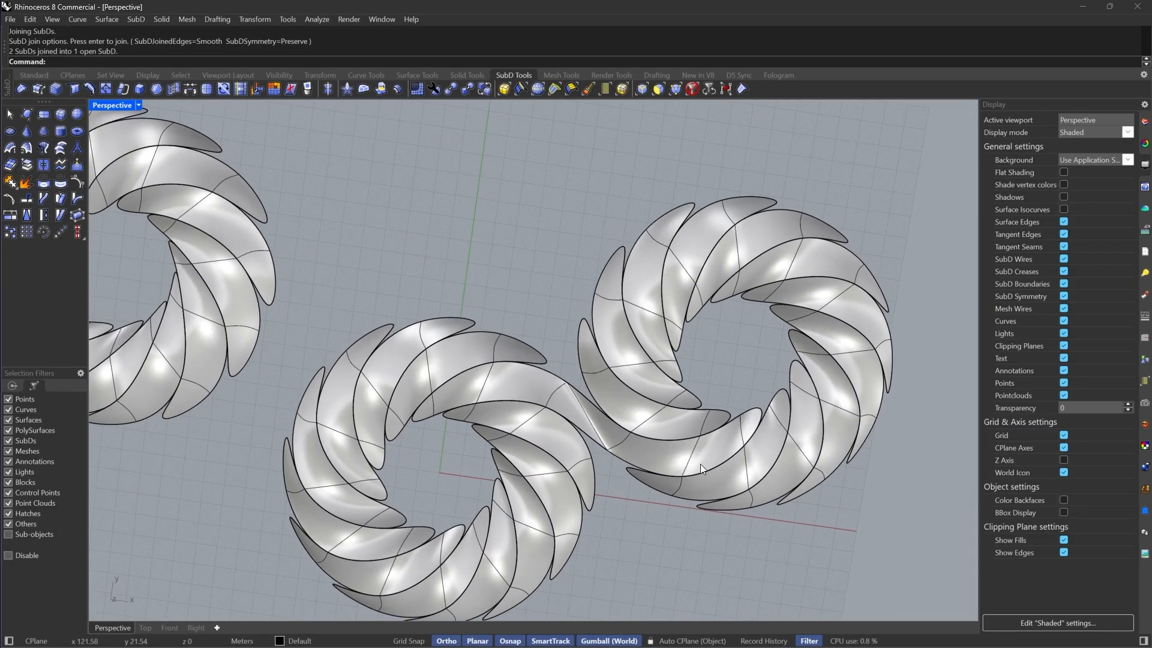
Switch the SubDs back to flat display
key("Tab")
key("Tab")
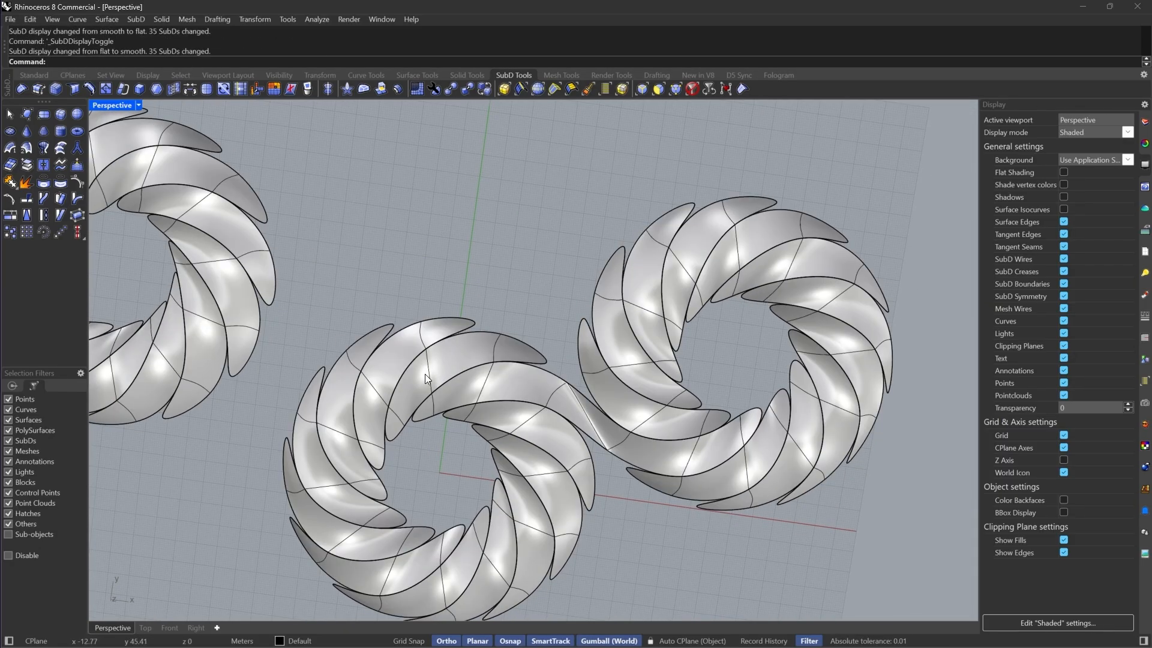
scroll(426, 378, "down", 5)
key("Tab")
scroll(609, 235, "up", 5)
Delete the third ring and undo the deletion
left_click_drag(609, 235, 408, 344)
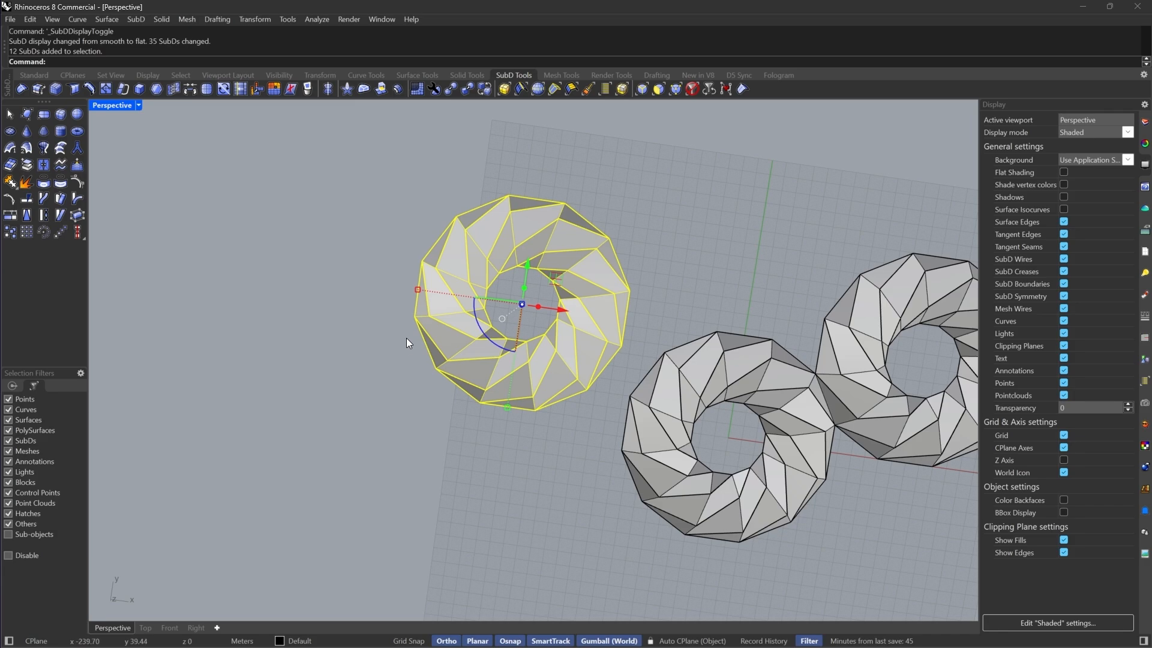
key("Delete")
scroll(375, 362, "down", 4)
scroll(477, 394, "up", 4)
key("ctrl+z")
scroll(368, 304, "up", 3)
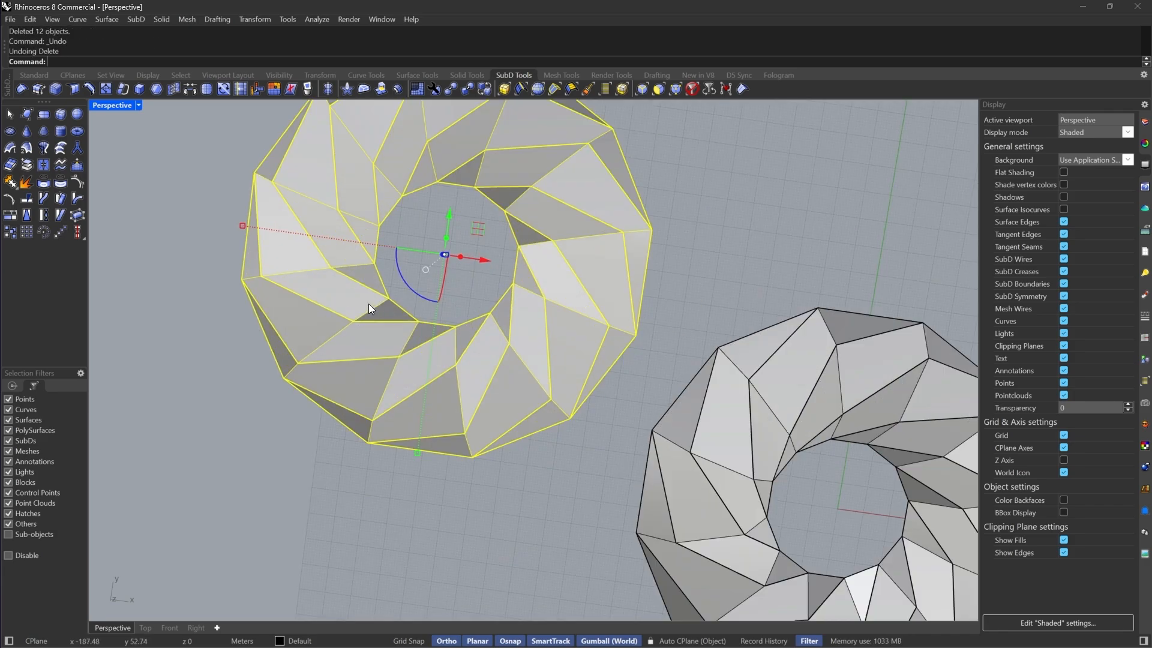
scroll(545, 369, "down", 3)
type("mirror")
key("Return")
scroll(545, 369, "up", 3)
left_click(515, 440)
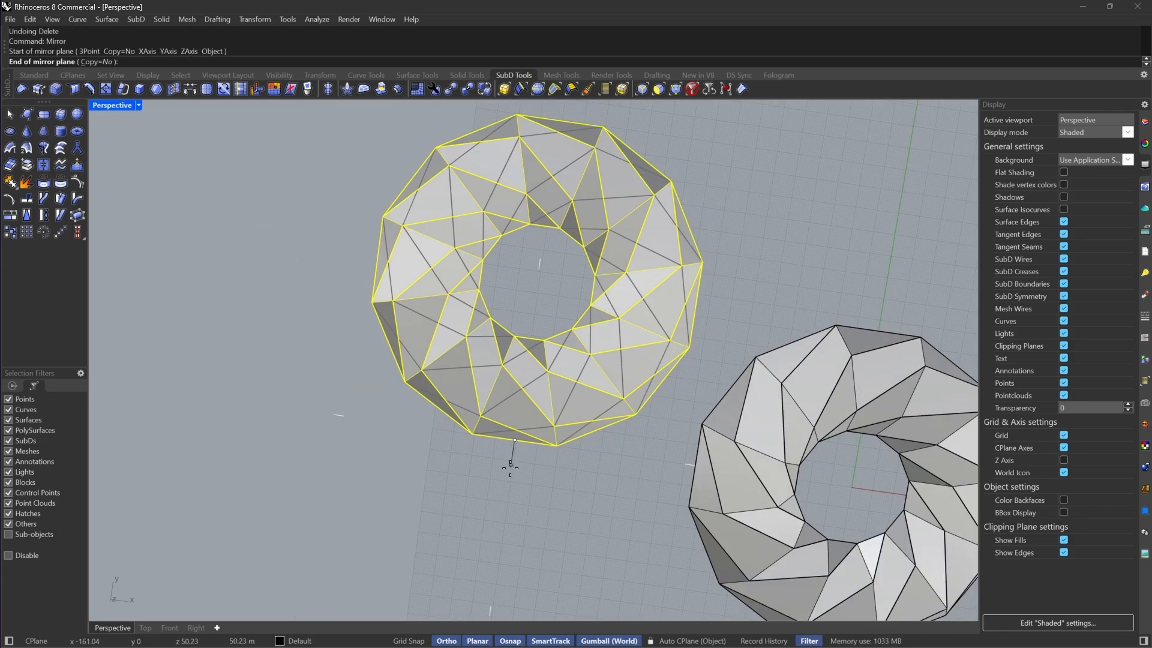
key("Escape")
scroll(510, 456, "down", 3)
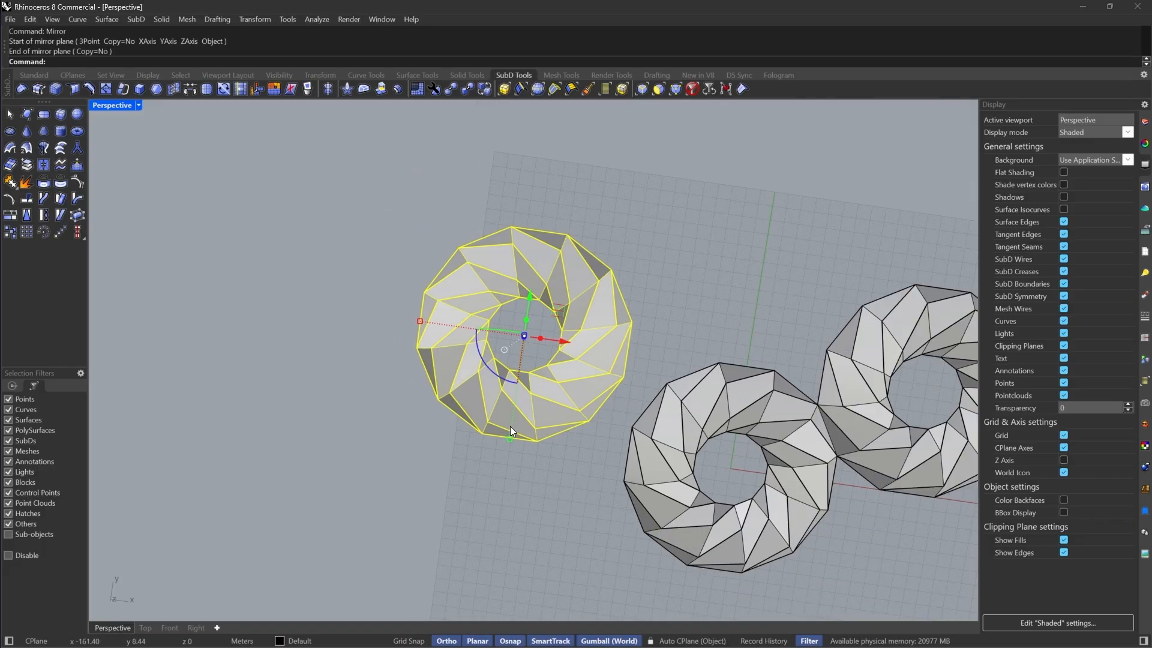
Move the third ring, snapping one of its vertices against the second ring
scroll(608, 390, "up", 3)
type("m")
key("Return")
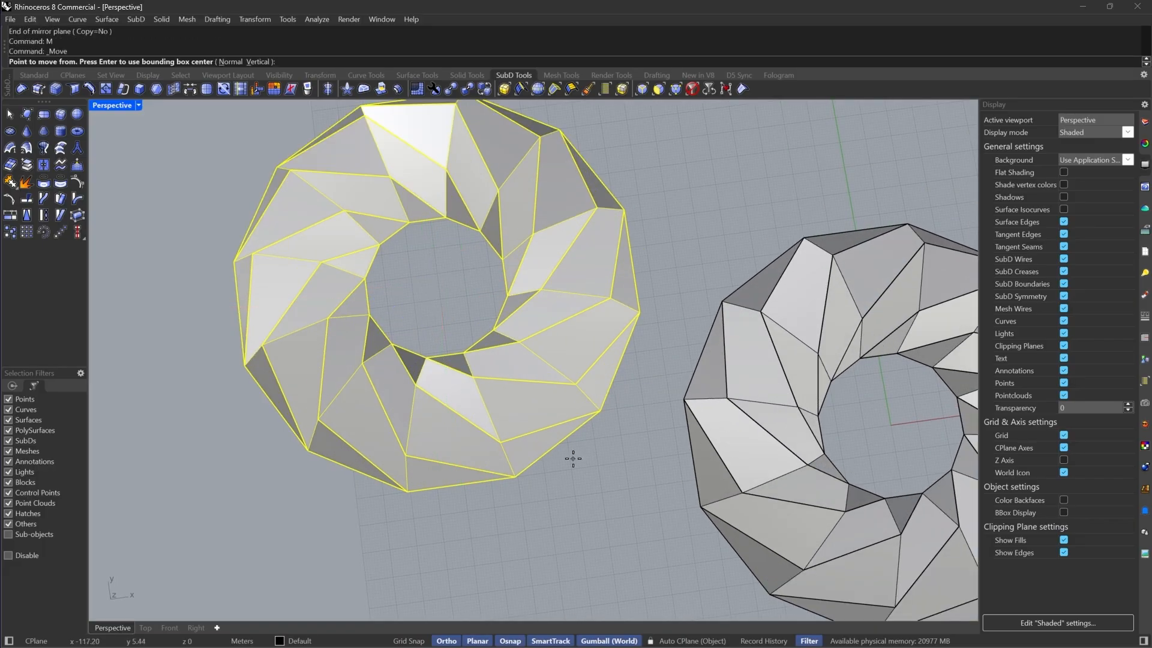
left_click(603, 413)
left_click(707, 415)
Select a strip on each of the two touching rings in smooth display and join them into one SubD
key("Tab")
left_click(712, 417)
left_click(652, 367, "shift")
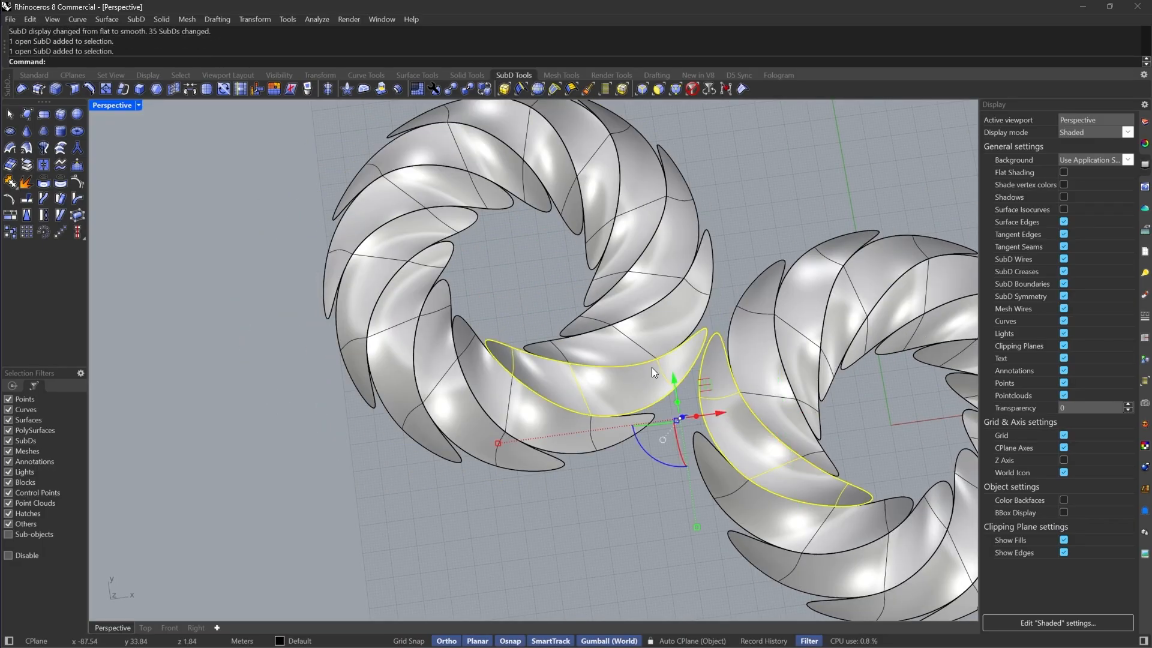
type("join")
key("Return")
key("Return")
scroll(621, 403, "down", 3)
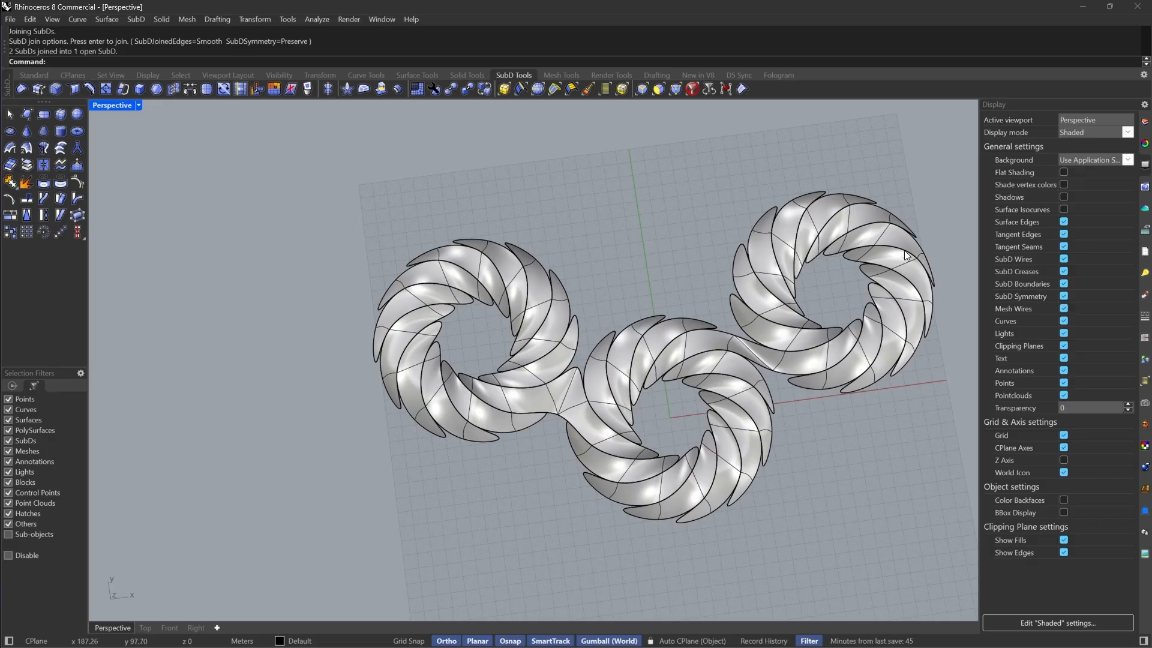
Undo the strip join and the ring's move
key("ctrl+z")
key("ctrl+z")
key("ctrl+z")
key("ctrl+z")
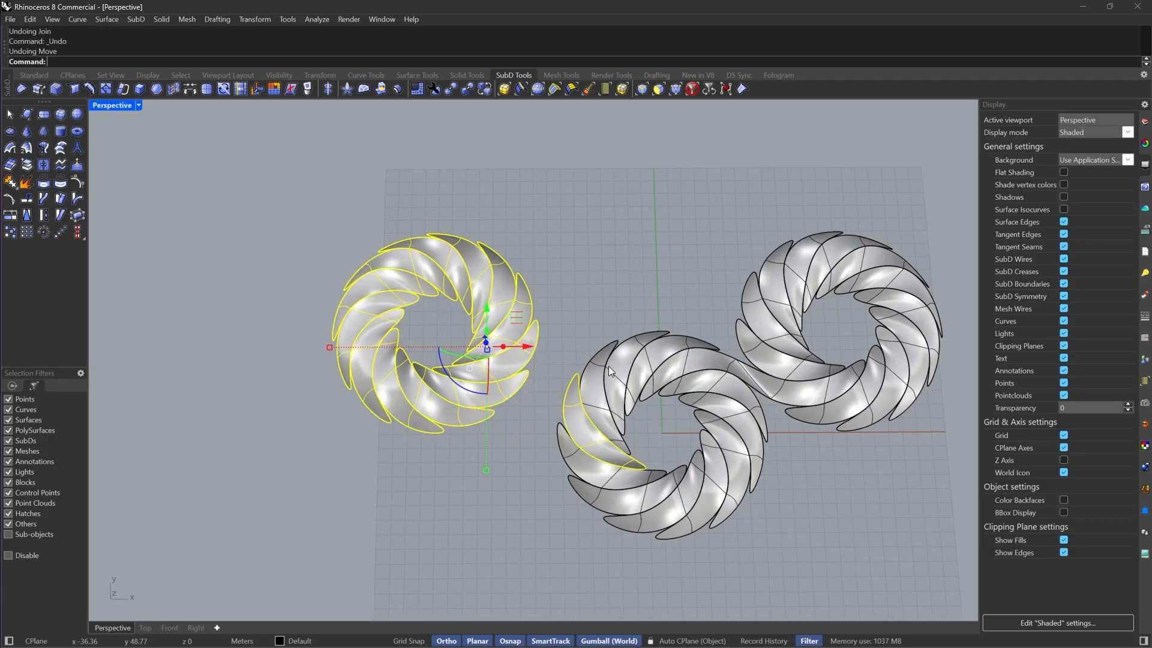
Move the third ring in flat display so one of its vertices snaps onto a vertex of the second ring
key("Escape")
left_click(472, 380)
scroll(472, 381, "up", 8)
key("Tab")
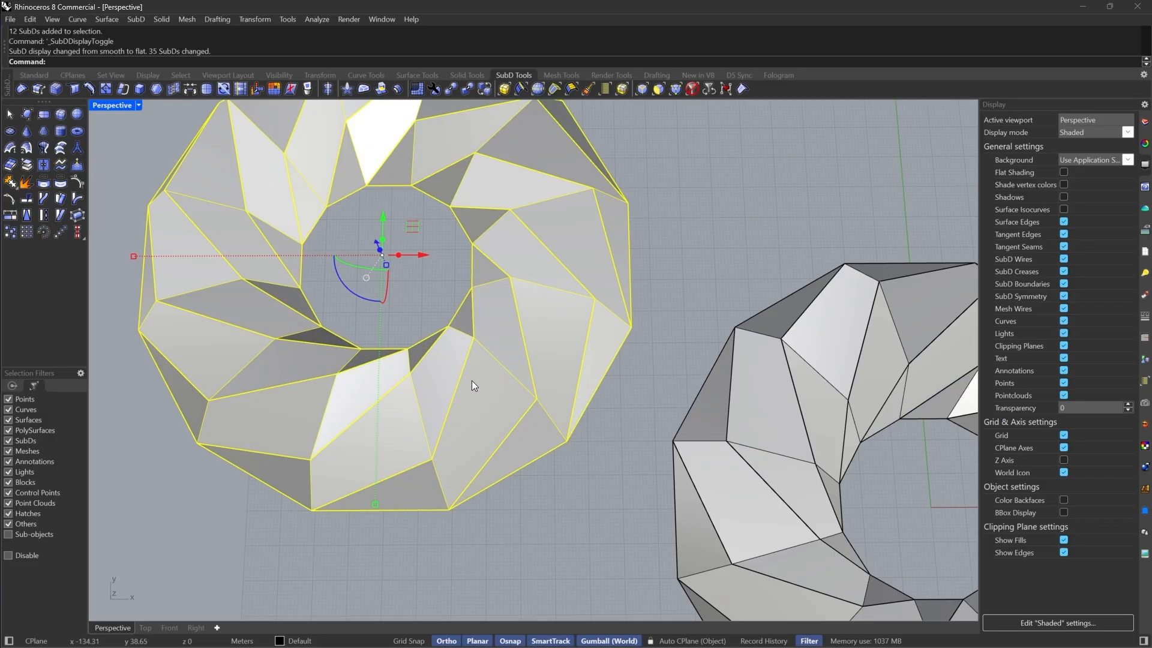
type("m")
key("Return")
left_click(568, 442)
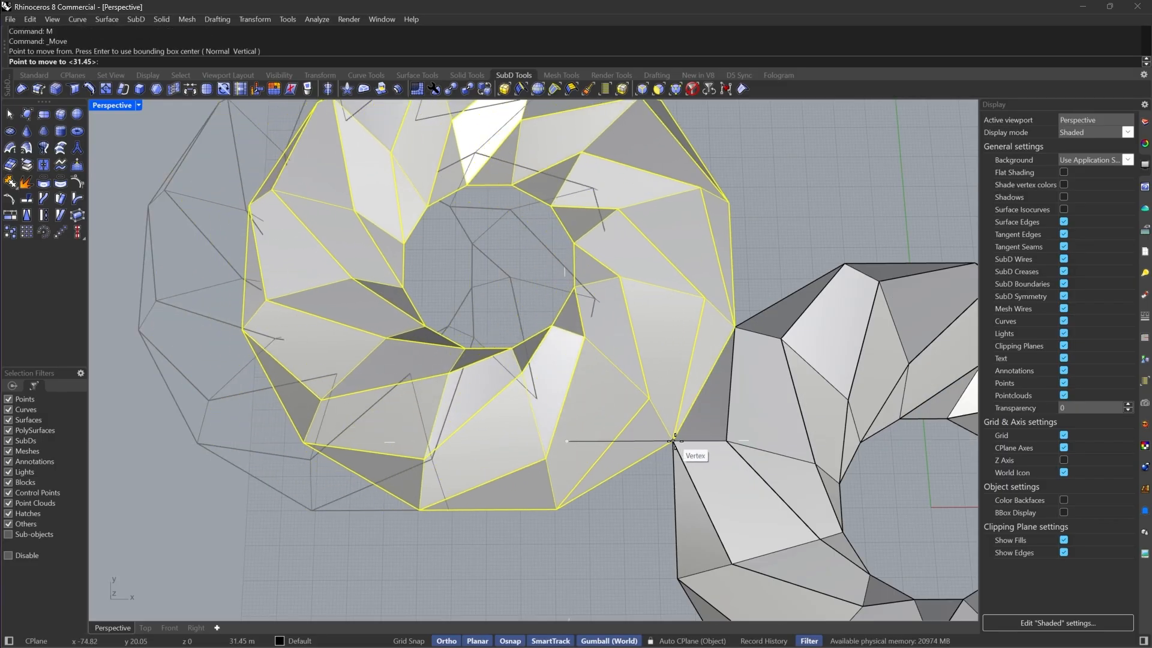
left_click(674, 442)
Duplicate the ring as a fourth ring and move it so a vertex snaps against the neighbouring rings
scroll(542, 436, "down", 10)
scroll(592, 327, "up", 2)
left_click_drag(534, 354, 714, 230)
key("alt")
scroll(708, 345, "up", 6)
right_click_drag(644, 391, 547, 326)
scroll(555, 330, "up", 6)
type("m")
key("Return")
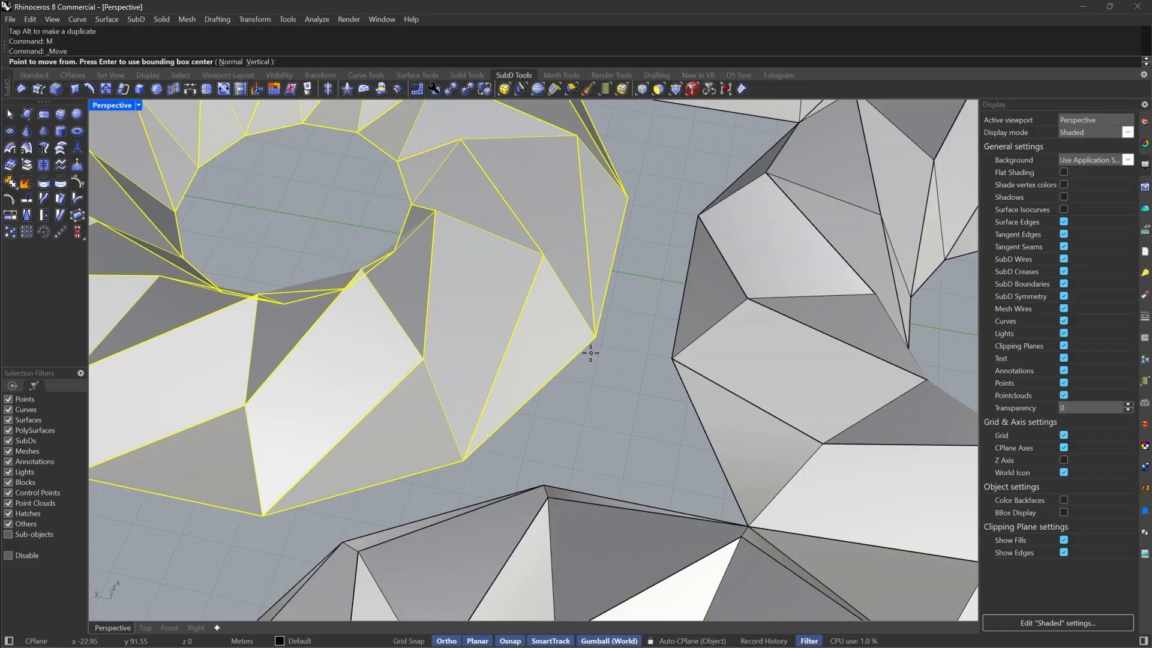
left_click(595, 340)
left_click(672, 359)
scroll(639, 383, "down", 10)
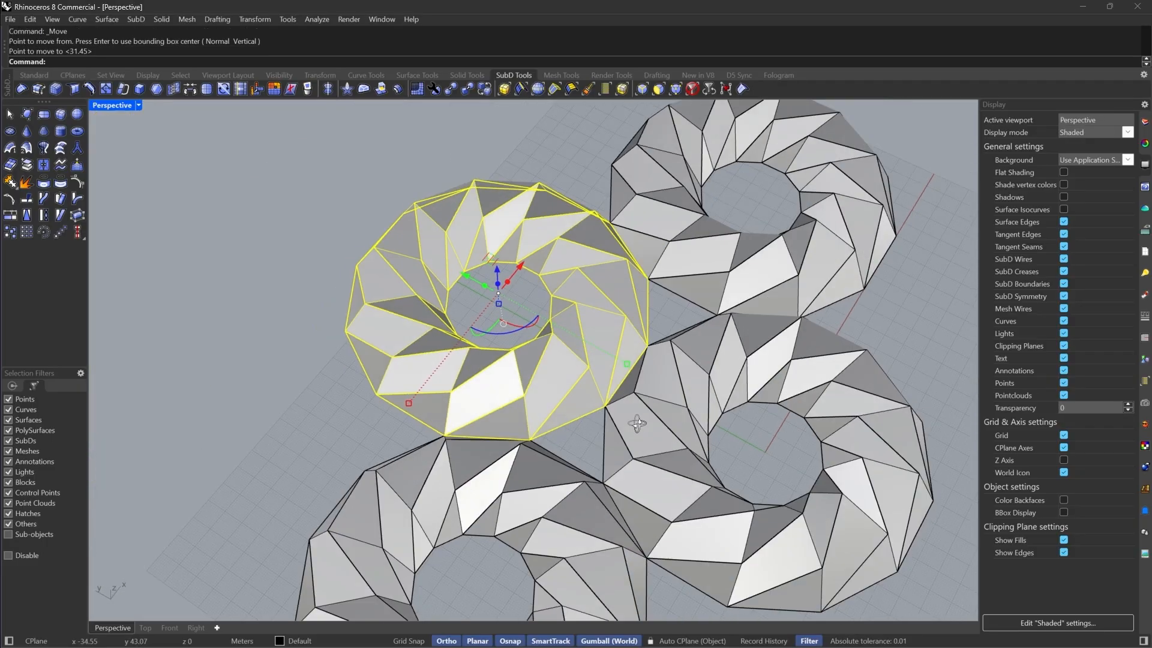
Select touching strips of the fourth ring and an adjacent ring and join them into one SubD
key("Escape")
right_click_drag(580, 420, 627, 337)
scroll(627, 337, "up", 2)
key("Tab")
mouse_move(564, 420)
right_mouse_down()
mouse_move(504, 414)
mouse_move(552, 430)
right_mouse_up()
key("Tab")
scroll(629, 444, "up", 5)
left_click(669, 415)
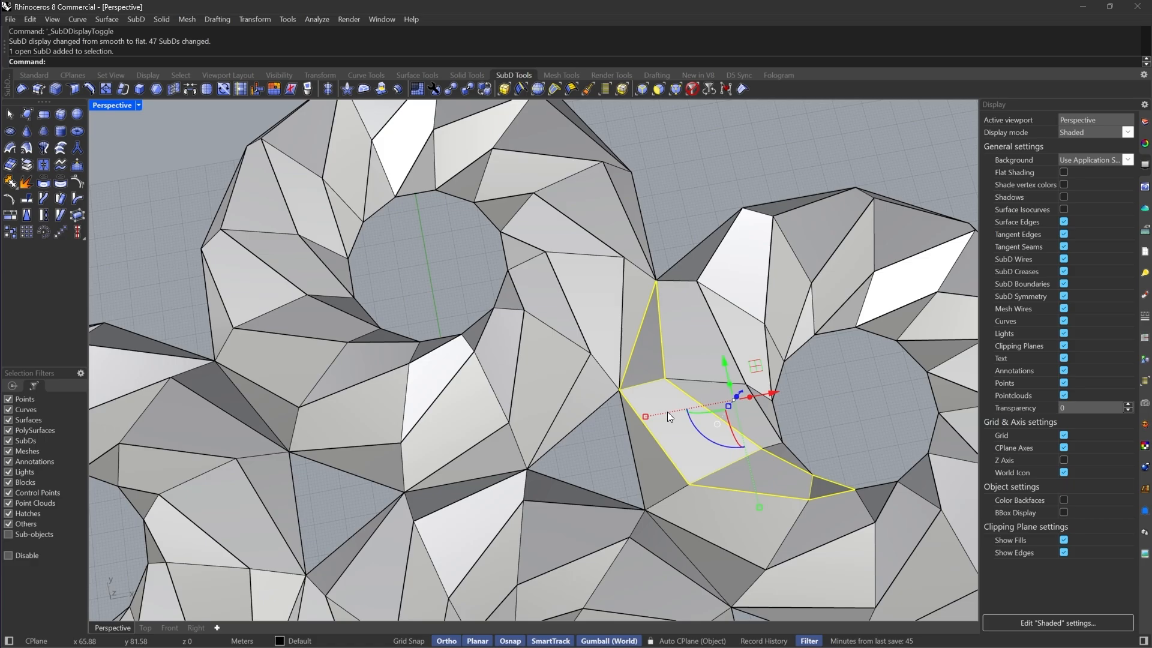
left_click(628, 295, "shift")
key("Tab")
scroll(625, 326, "down", 8)
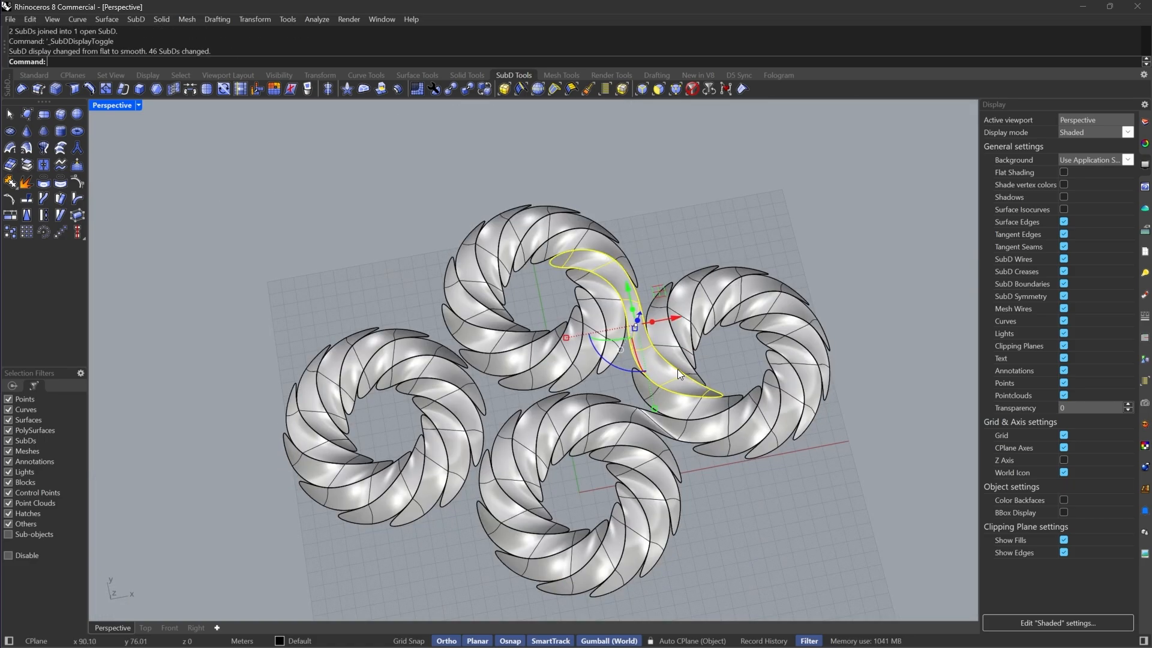
Join a touching pair of strips between the fourth ring and another neighbouring ring
scroll(505, 412, "up", 8)
key("Tab")
scroll(692, 394, "down", 4)
scroll(782, 420, "up", 5)
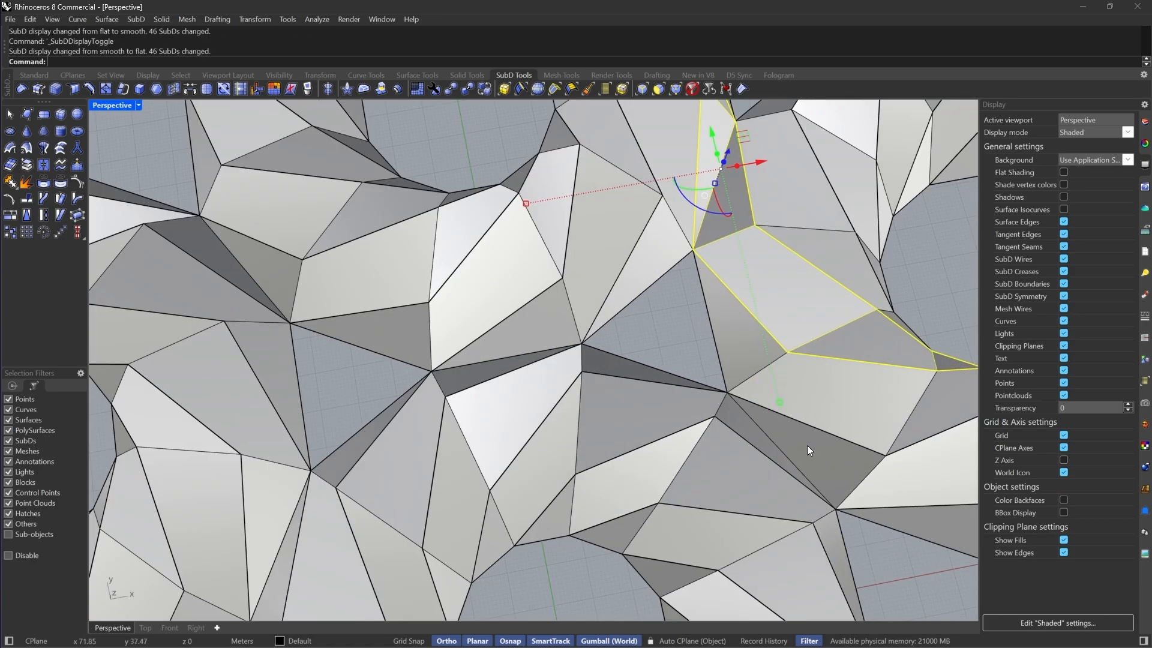
right_click_drag(808, 445, 636, 364)
scroll(636, 365, "down", 4)
scroll(585, 449, "up", 5)
left_click(581, 508)
scroll(581, 508, "down", 5)
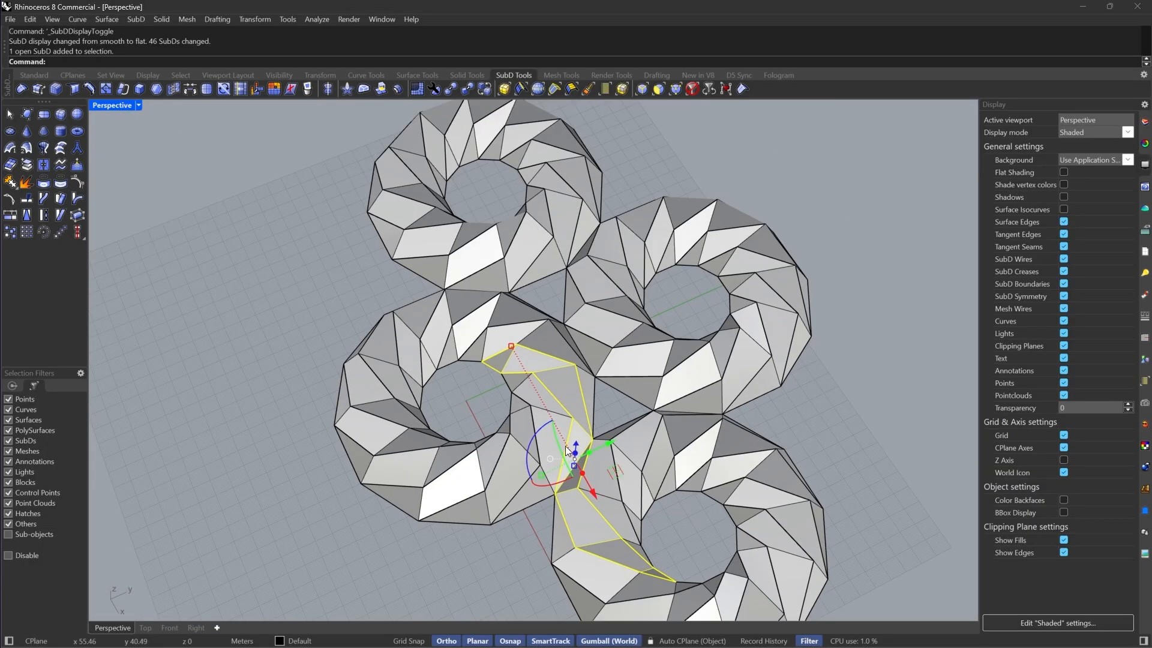
right_click_drag(565, 445, 386, 292)
scroll(622, 501, "up", 6)
left_click(582, 488)
scroll(604, 490, "down", 5)
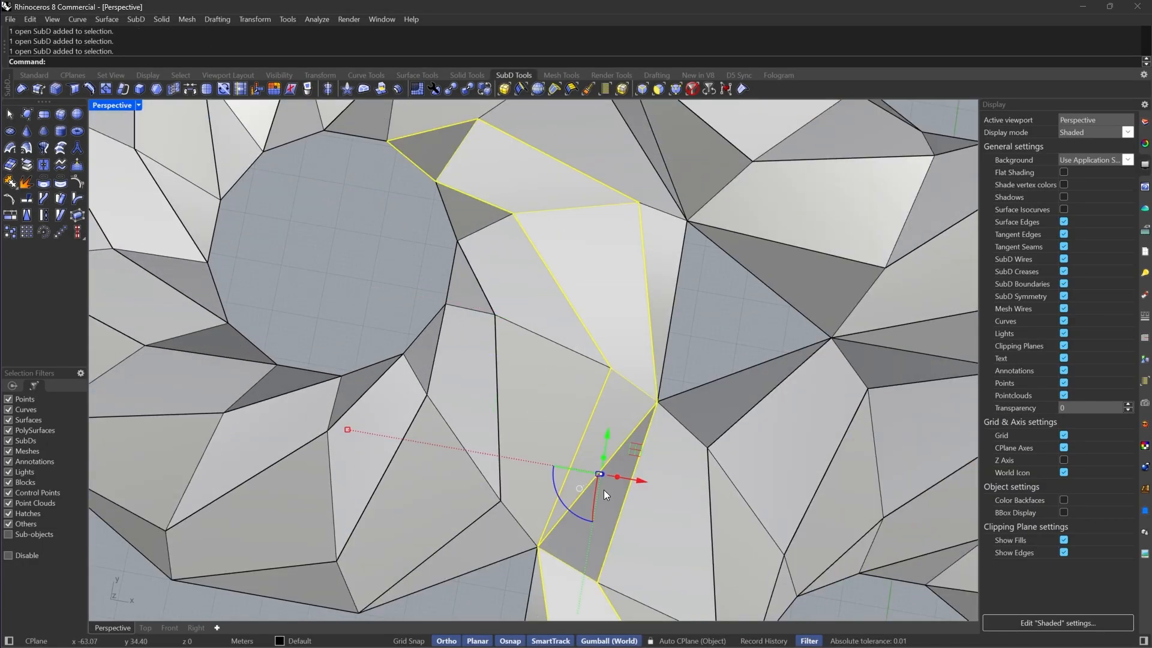
key("ctrl+j")
key("Return")
Examine the junctions between the rings, selecting strips and toggling between flat and smooth display
scroll(735, 330, "up", 6)
left_click(744, 413)
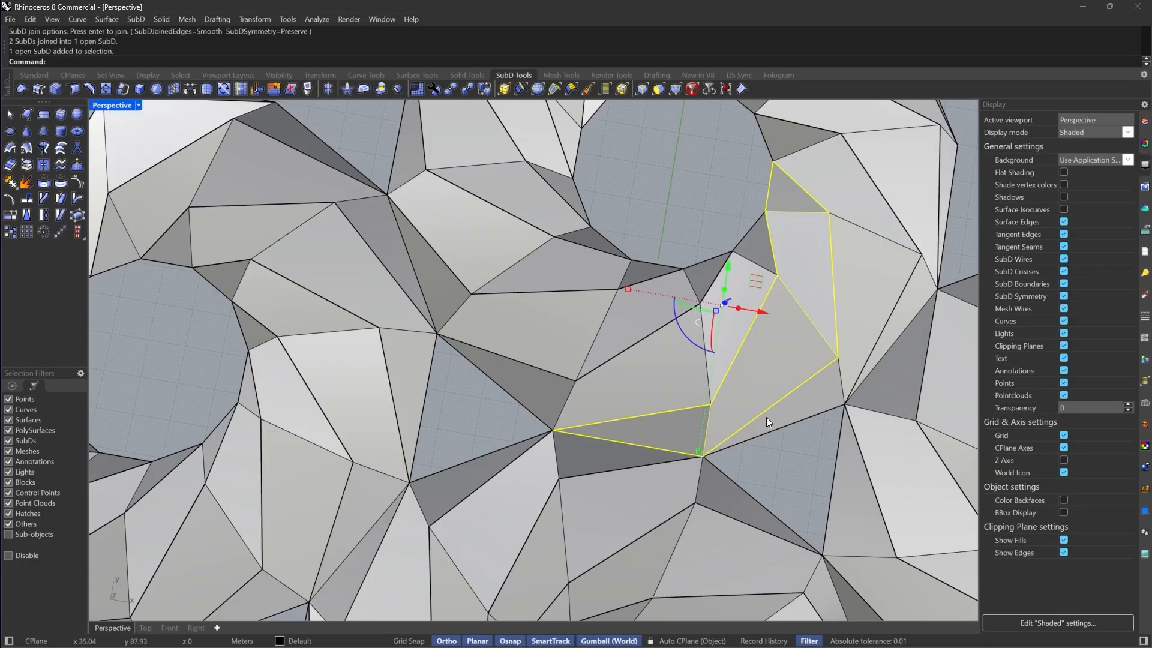
scroll(621, 448, "down", 6)
key("Tab")
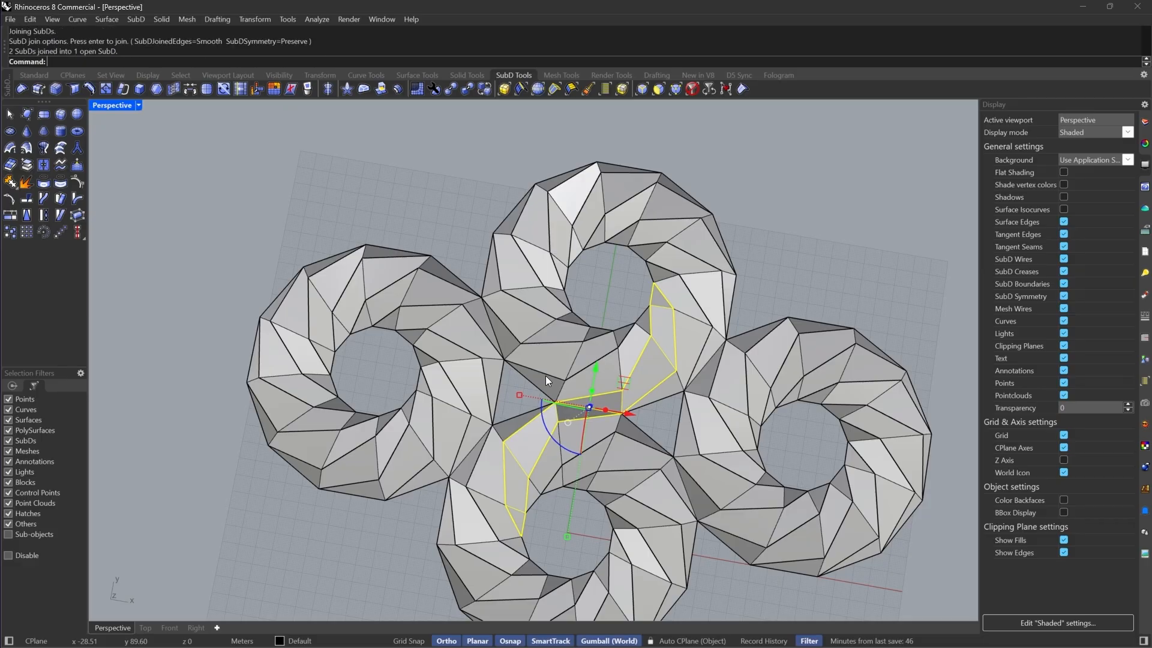
right_click_drag(614, 410, 757, 372)
scroll(732, 394, "down", 8)
left_click(732, 395)
key("Tab")
scroll(477, 312, "up", 5)
scroll(478, 315, "up", 2)
right_click_drag(478, 314, 517, 306)
Clear the selection filters, select all SubDs and join them into one with joined edges set to Crease
left_click(693, 89)
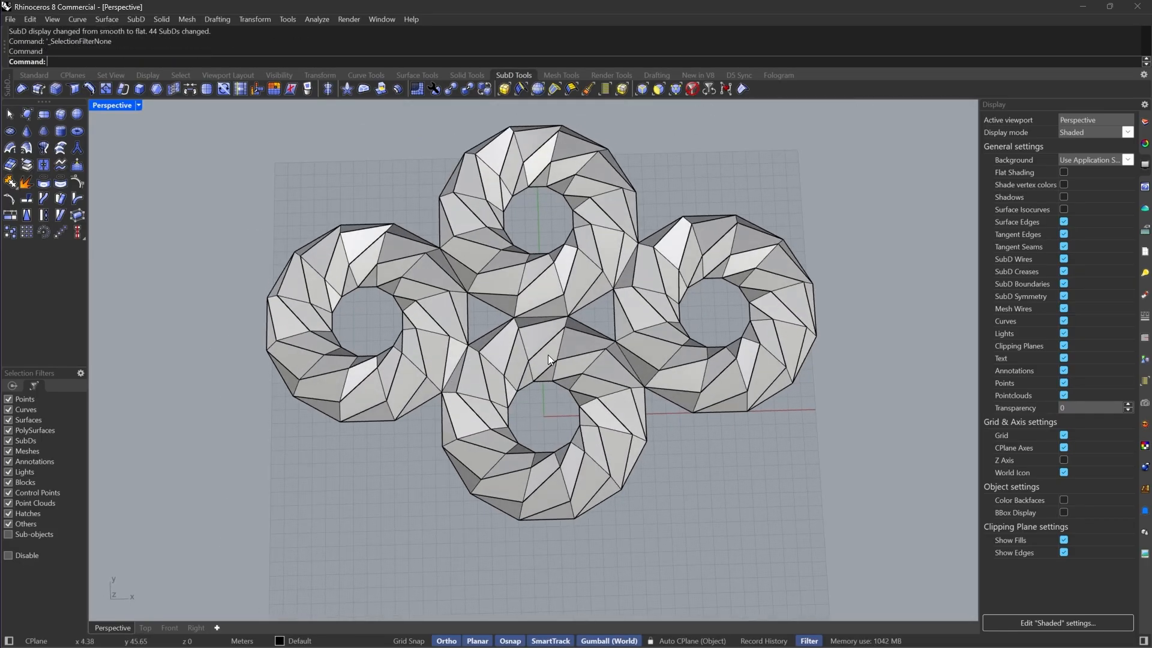
scroll(549, 355, "down", 6)
key("ctrl+a")
scroll(628, 308, "up", 3)
key("ctrl+j")
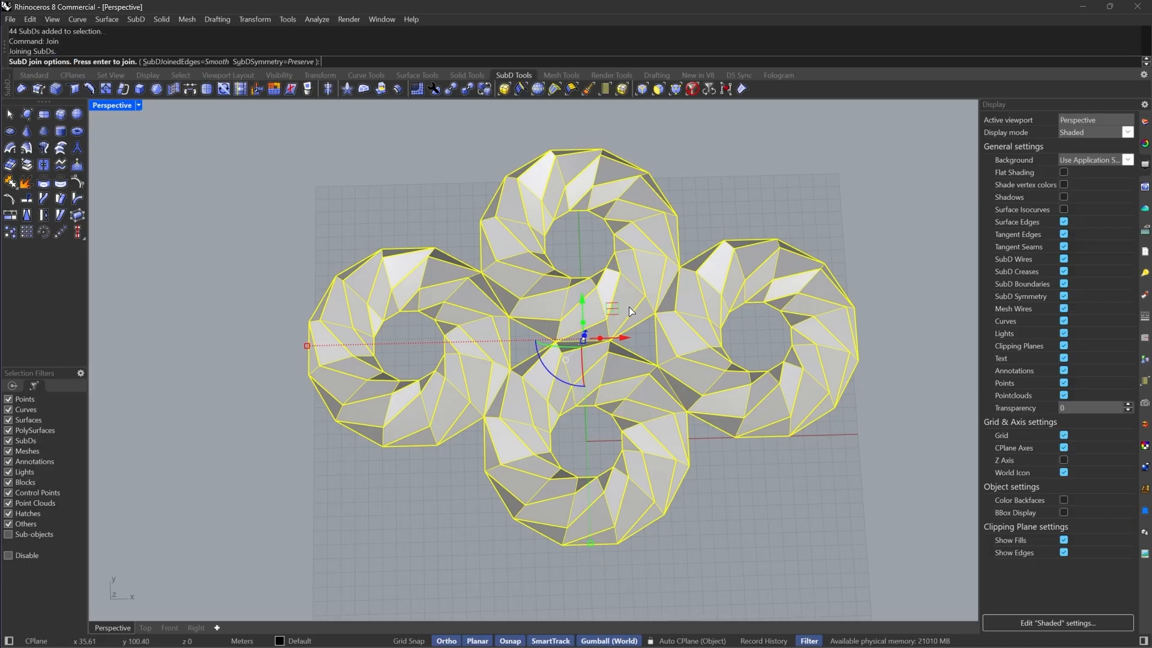
left_click(205, 62)
key("Return")
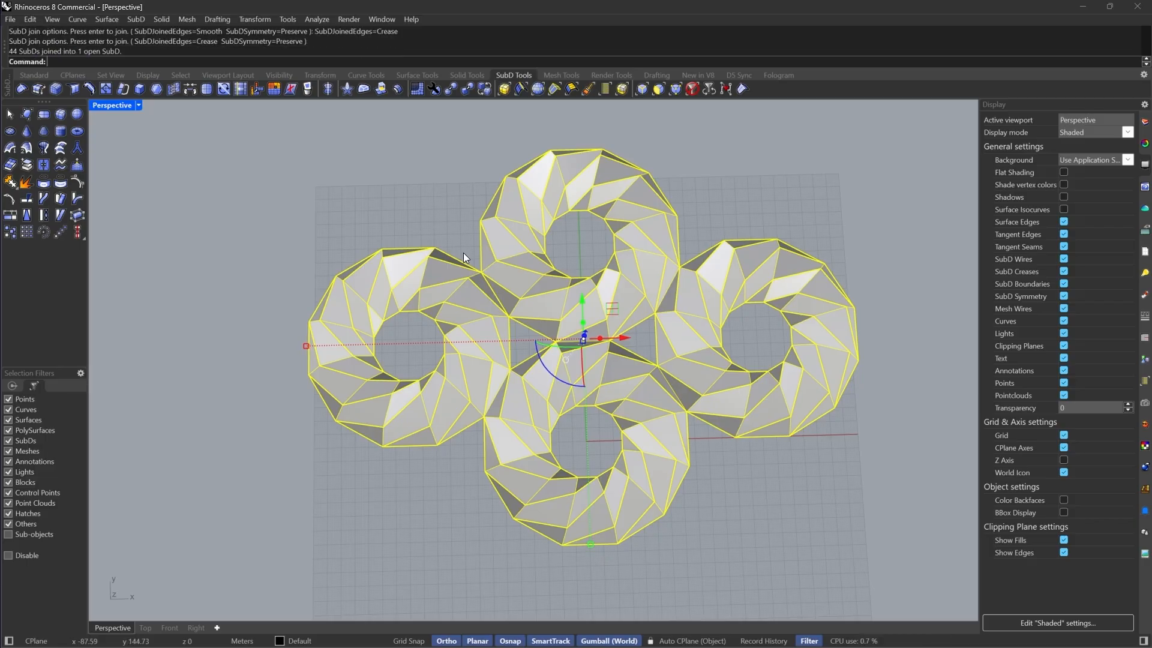
Switch to smooth display and inspect the centre where the rings meet
key("Tab")
right_click_drag(695, 305, 767, 303)
scroll(646, 300, "up", 4)
right_click_drag(645, 300, 831, 312)
right_click_drag(448, 343, 817, 398)
scroll(637, 278, "up", 3)
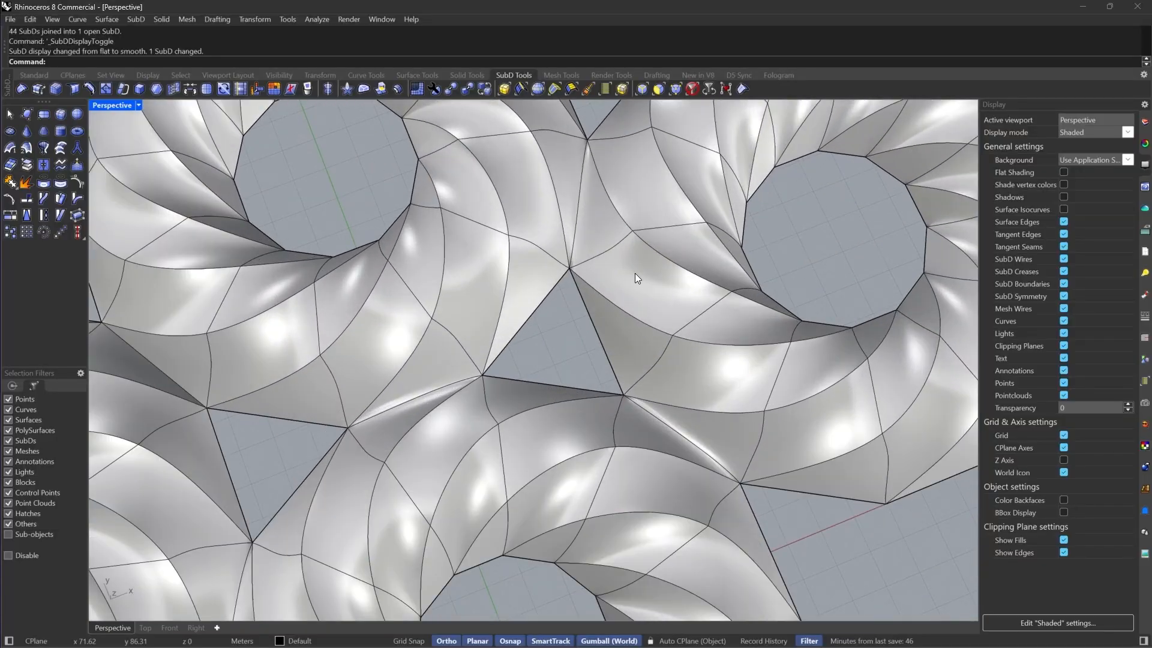
Fill the triangular hole at the centre with a new SubD face snapped to its corner vertices
left_click(25, 111)
key("Tab")
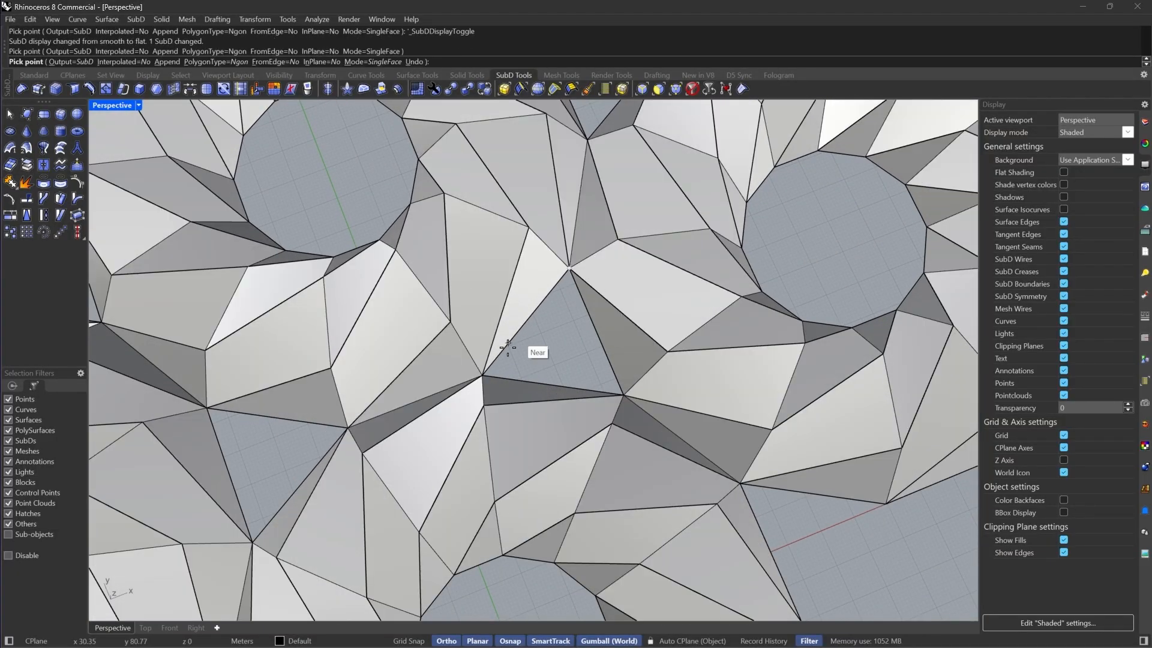
left_click(483, 376)
left_click(622, 396)
key("Return")
scroll(622, 391, "down", 5)
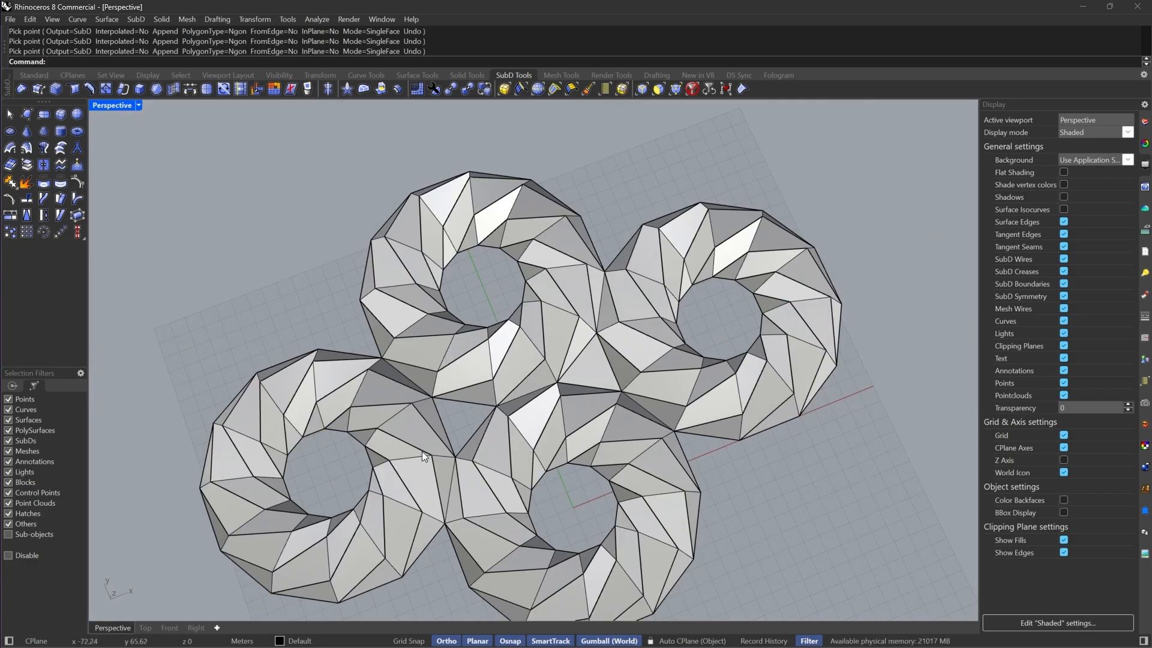
scroll(477, 462, "up", 5)
Fill the second triangular hole with another SubD face snapped to its corners
key("Return")
left_click(484, 461)
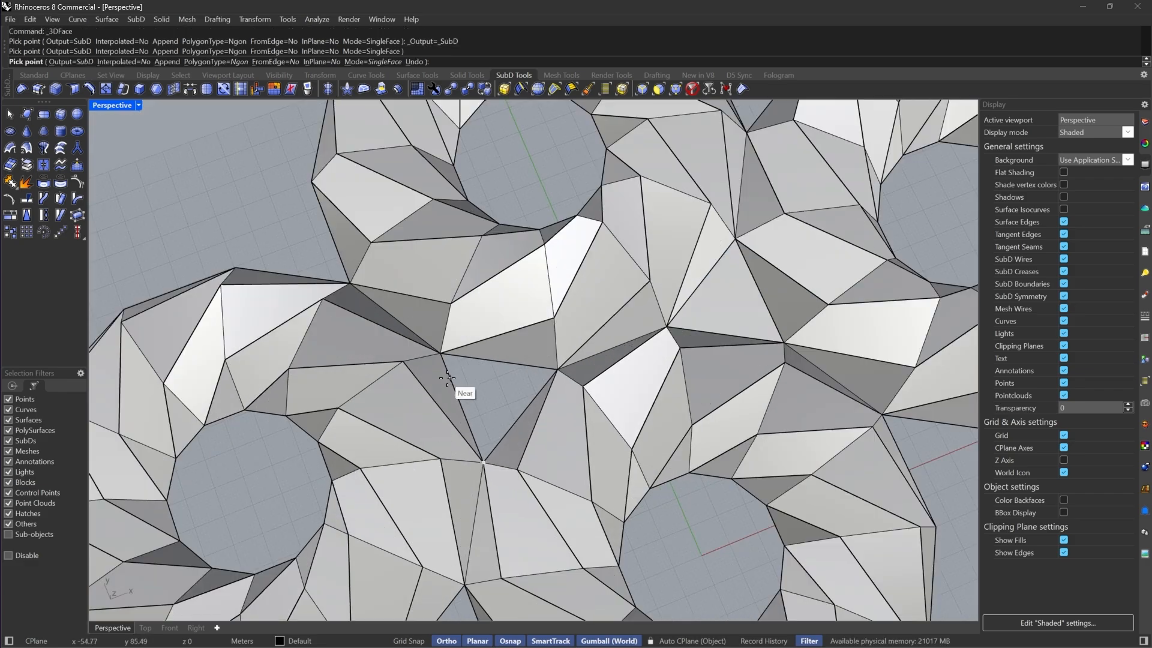
left_click(441, 353)
left_click(556, 371)
key("Return")
scroll(480, 369, "down", 4)
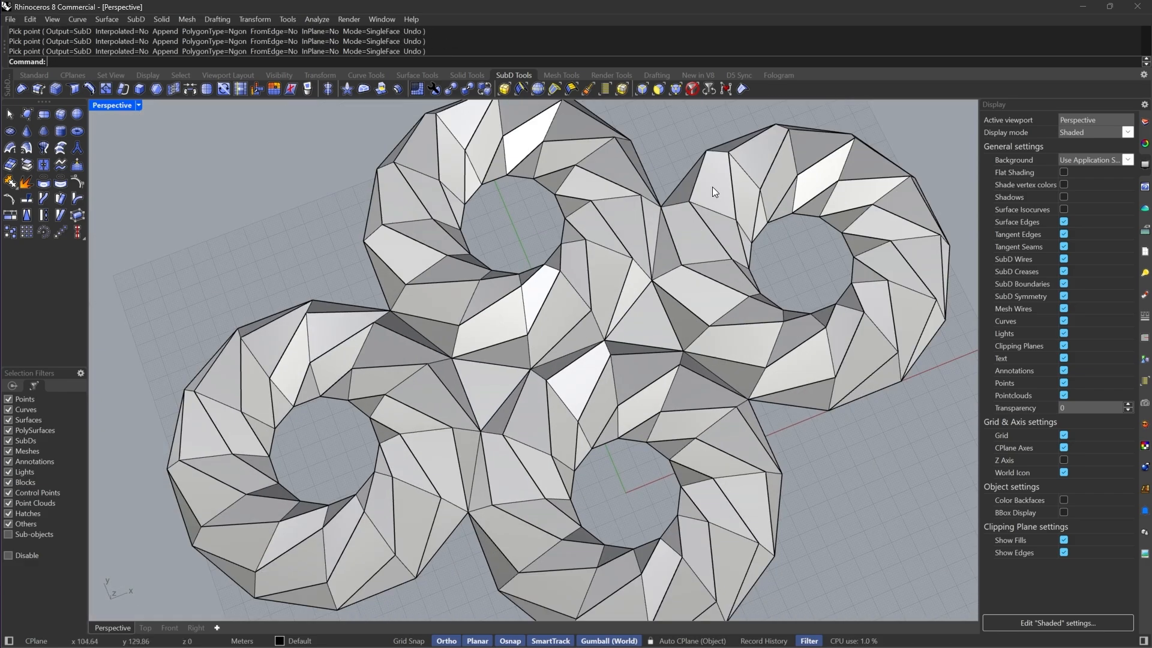
Select the ring SubD and both new faces and join them into one SubD
left_click(690, 90)
left_click_drag(792, 265, 298, 496)
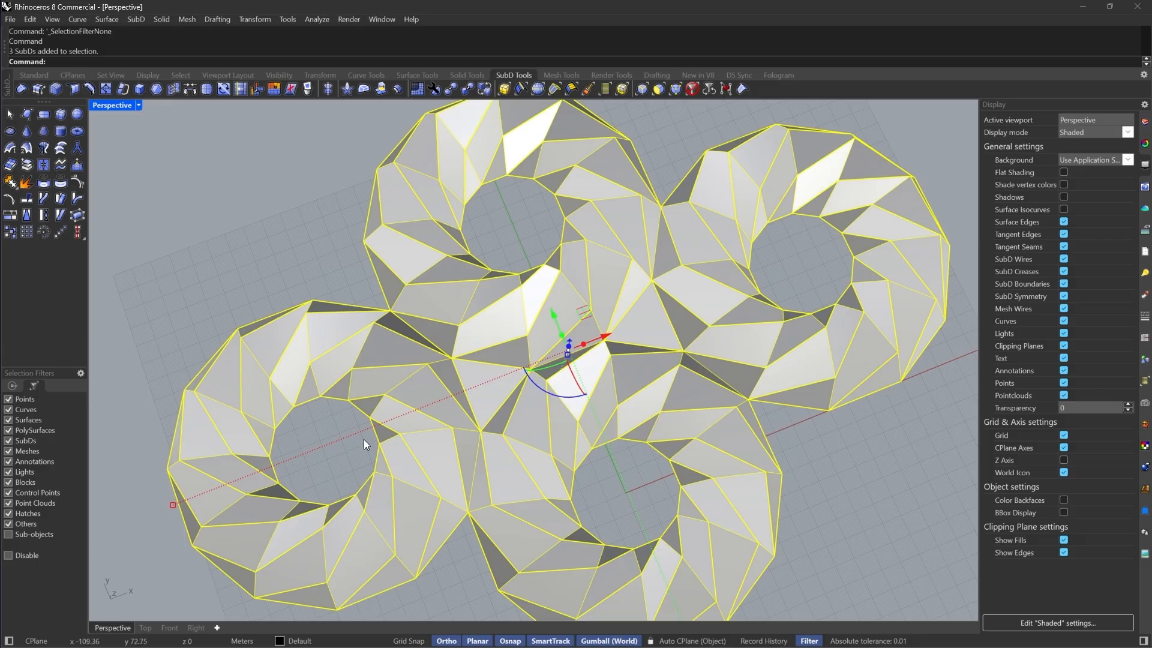
key("ctrl+j")
key("Tab")
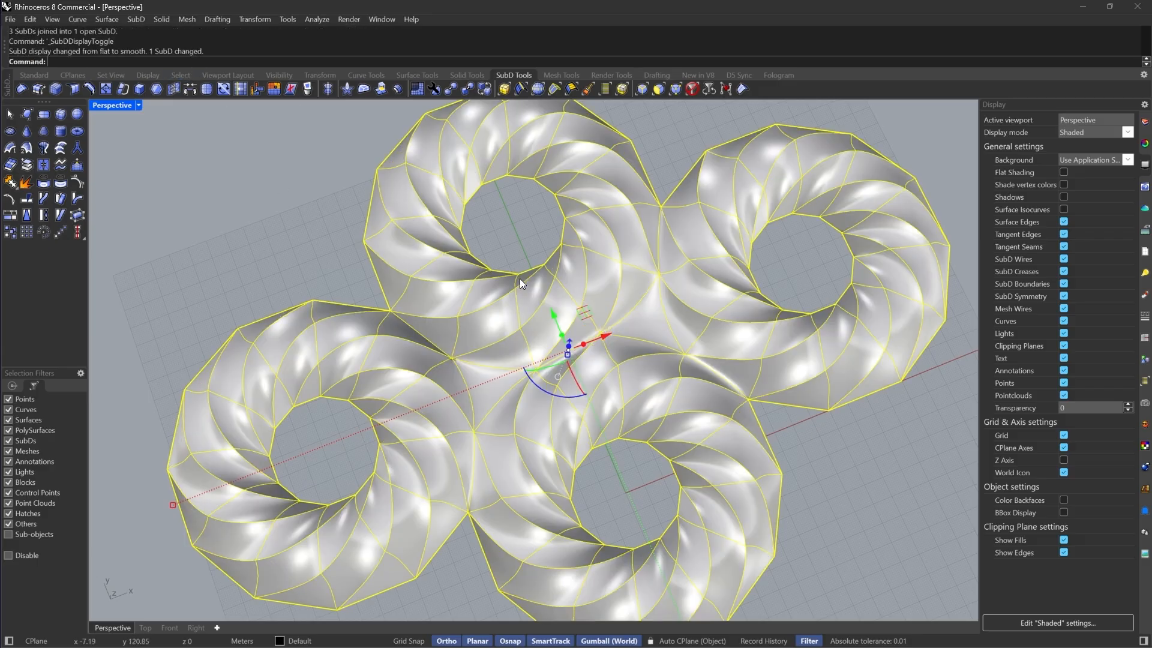
key("Escape")
right_click_drag(752, 272, 642, 305)
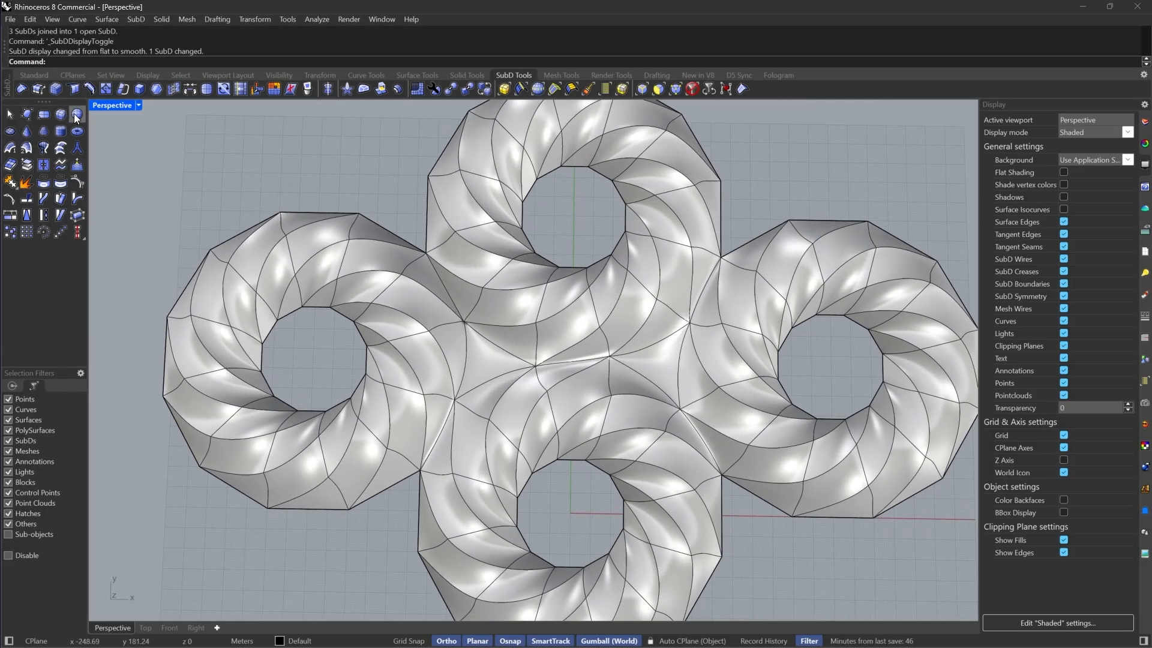
Set the viewport display mode to Rendered
left_click(139, 108)
left_click(192, 89)
scroll(360, 279, "down", 3)
right_click_drag(372, 285, 507, 310)
scroll(516, 348, "up", 4)
right_click_drag(523, 373, 521, 415)
scroll(687, 351, "down", 5)
scroll(672, 333, "up", 4)
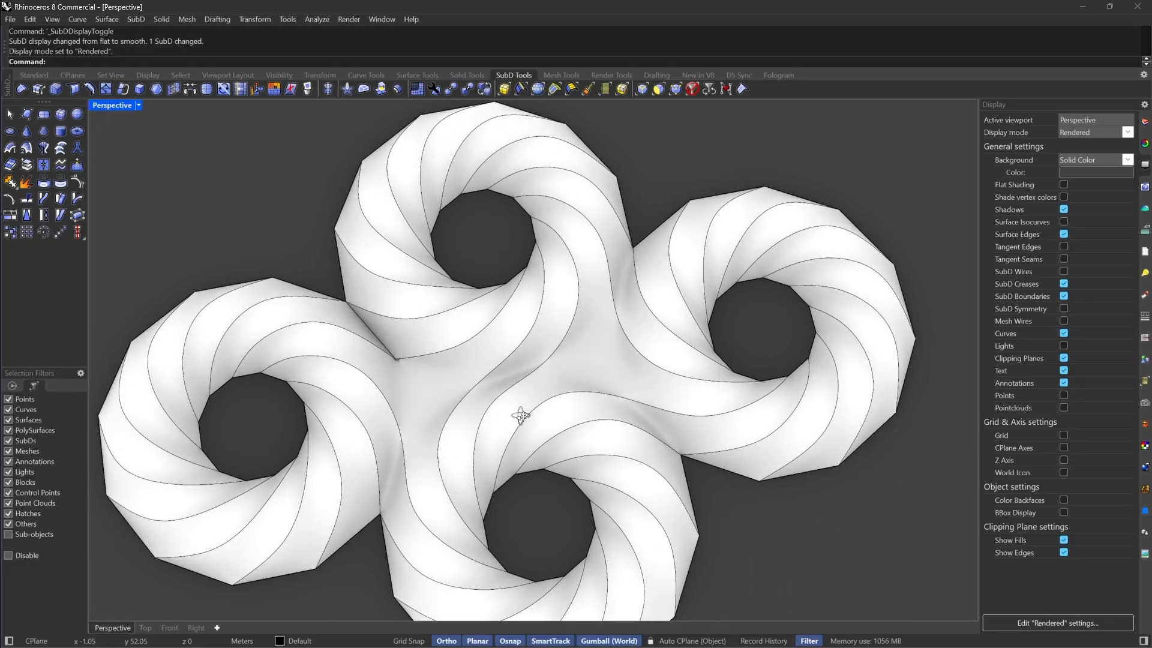
Restrict selection to edges and remove the crease from the central edge between the new faces
key("Tab")
scroll(345, 326, "up", 8)
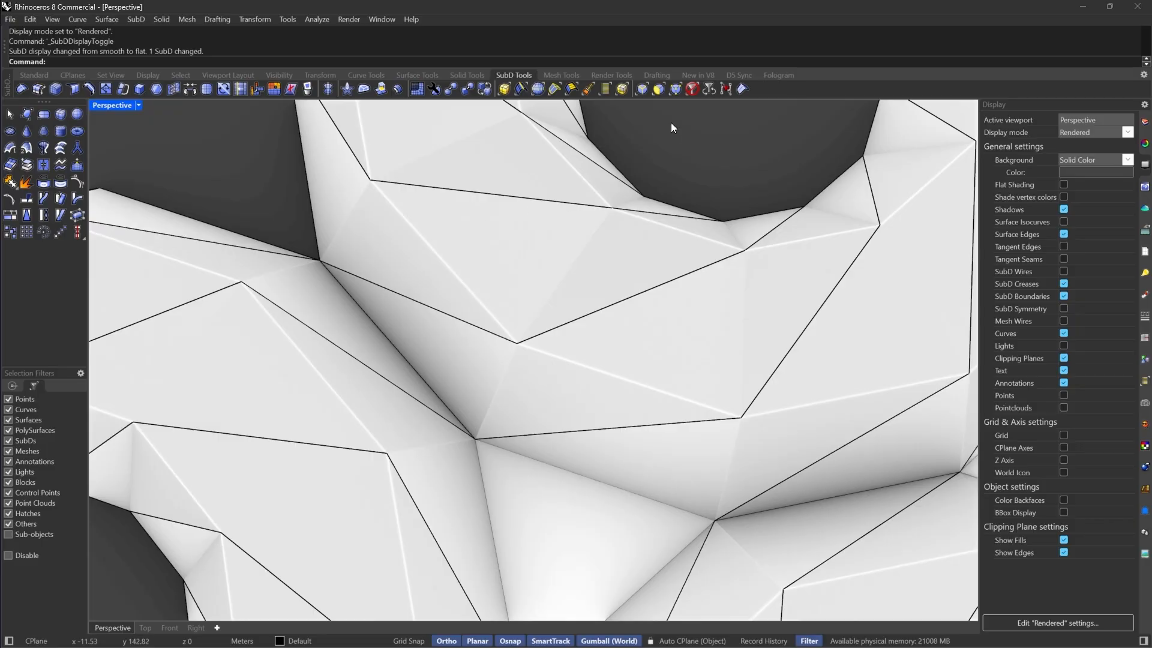
left_click(675, 90)
scroll(339, 279, "up", 3)
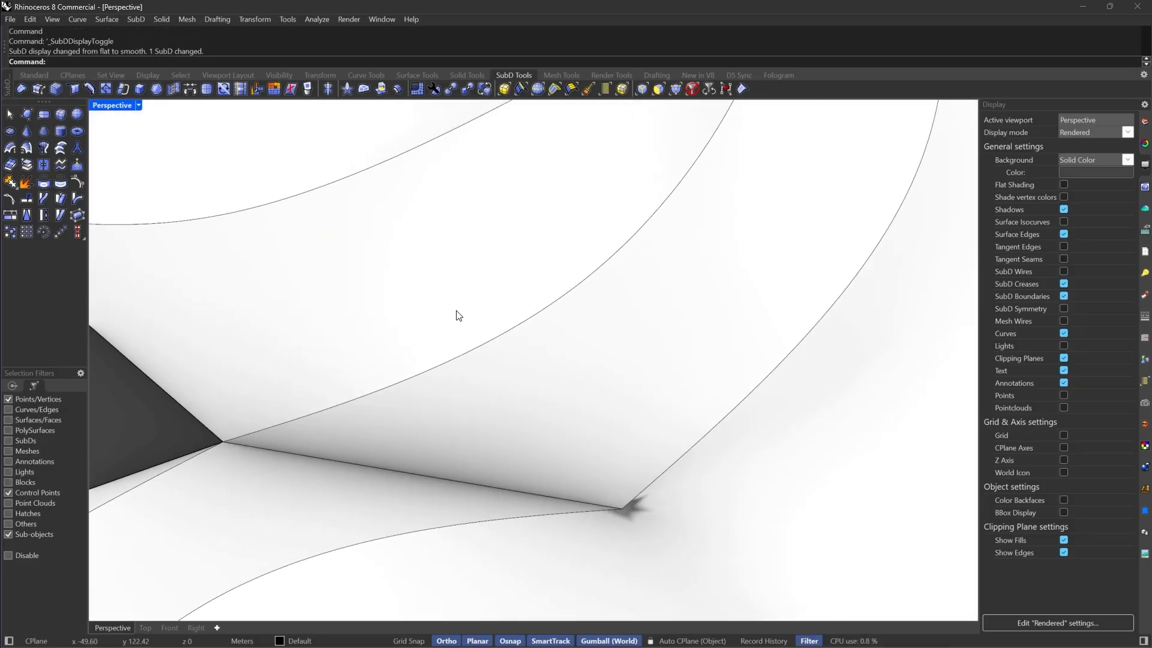
left_click_drag(520, 421, 463, 488, "ctrl+shift")
left_click_drag(595, 424, 474, 520)
key("Tab")
left_click(642, 89)
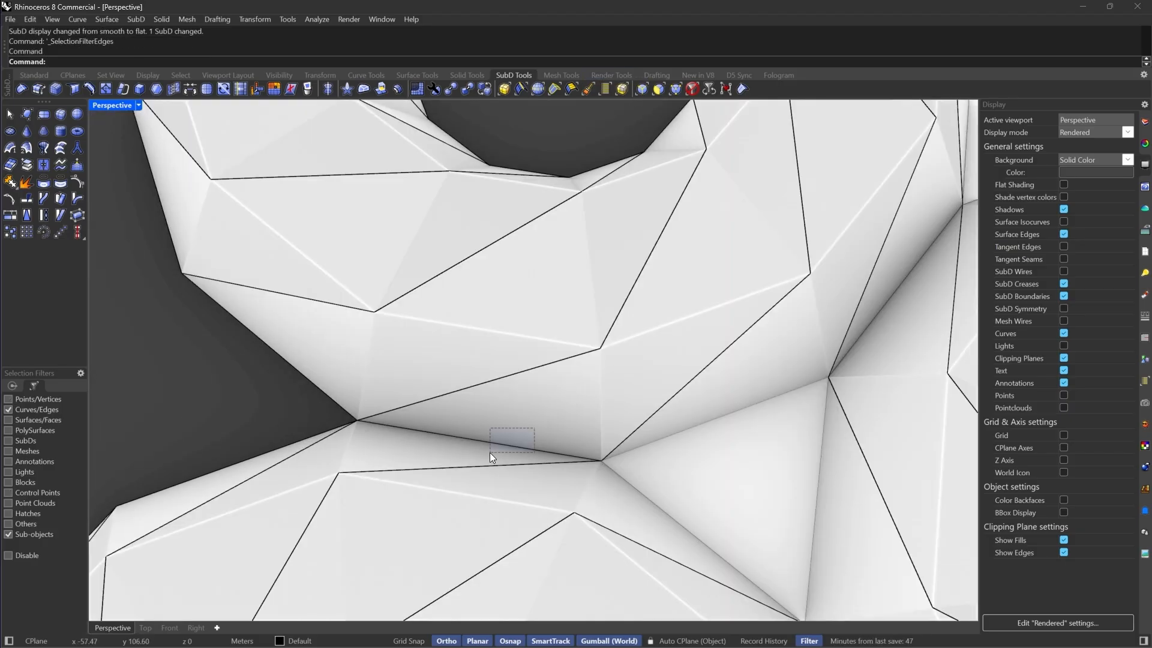
left_click_drag(489, 452, 490, 453)
left_click(21, 90)
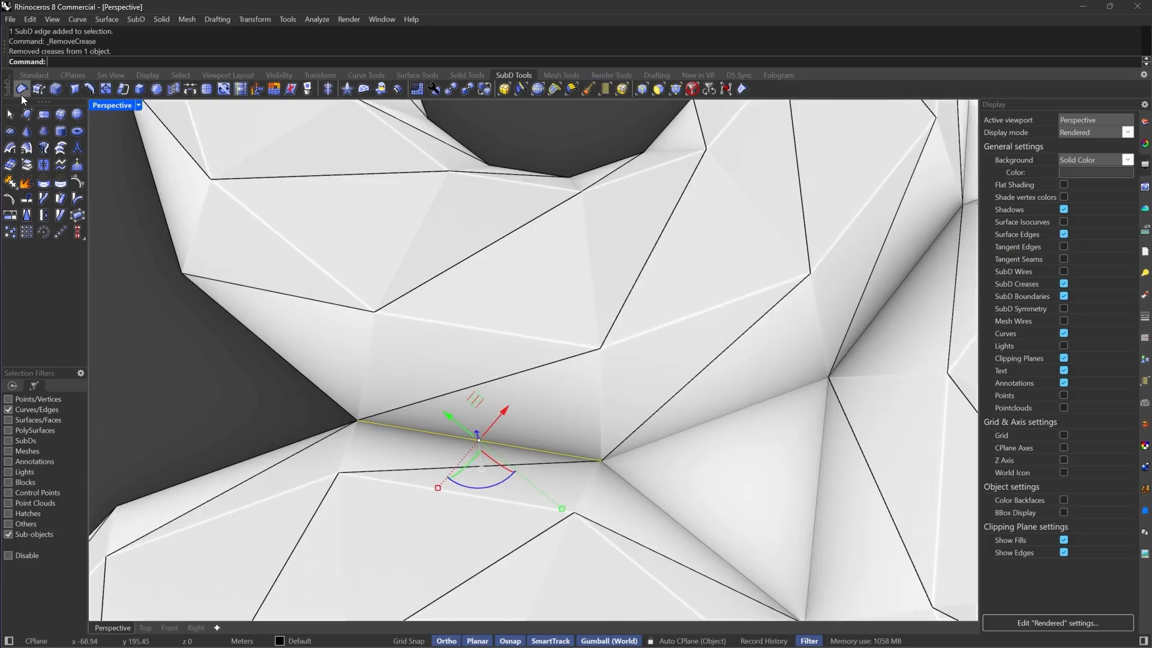
key("Tab")
scroll(567, 414, "down", 10)
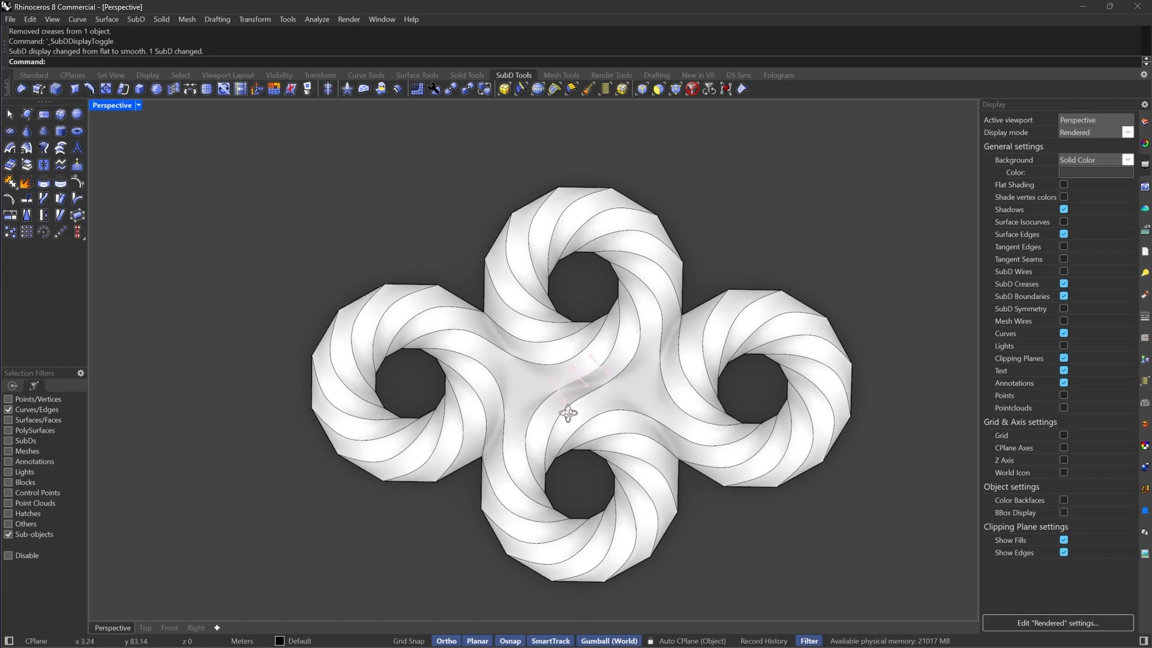
Switch to flat display and inspect the joined ring shape
key("Tab")
scroll(675, 344, "up", 6)
scroll(675, 343, "down", 6)
scroll(750, 305, "up", 6)
scroll(750, 304, "down", 8)
right_click_drag(744, 308, 593, 348)
scroll(593, 347, "up", 6)
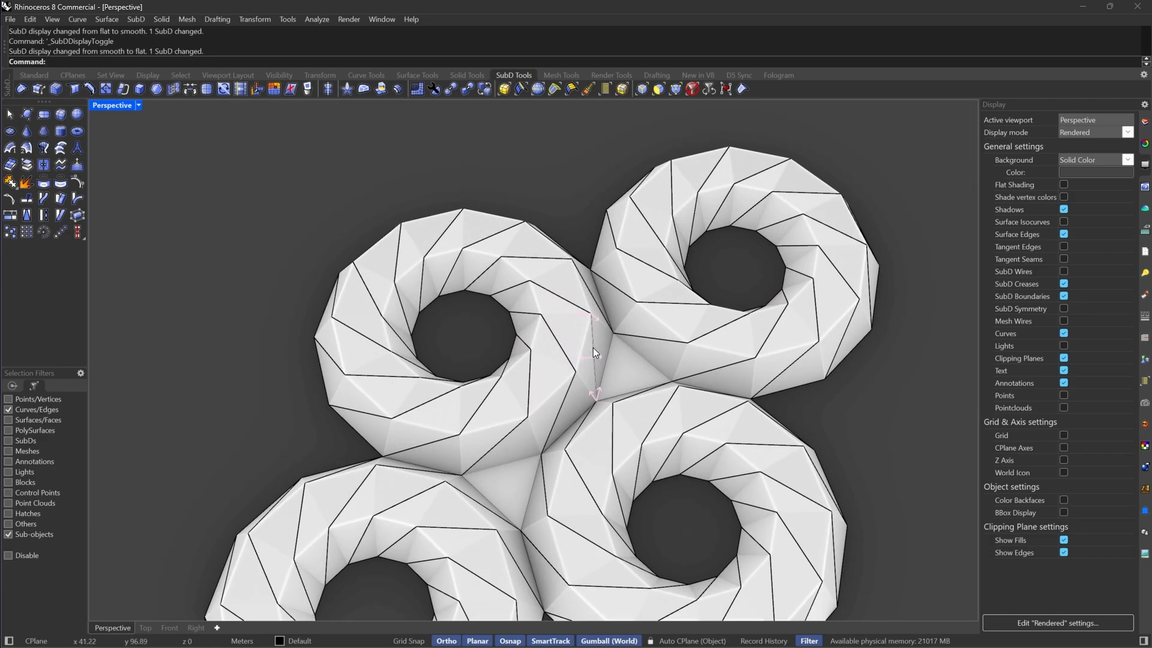
Restrict selection to edges, select the inner edge loops of all four rings and extrude them upward 150
left_click(644, 90)
scroll(800, 252, "up", 7)
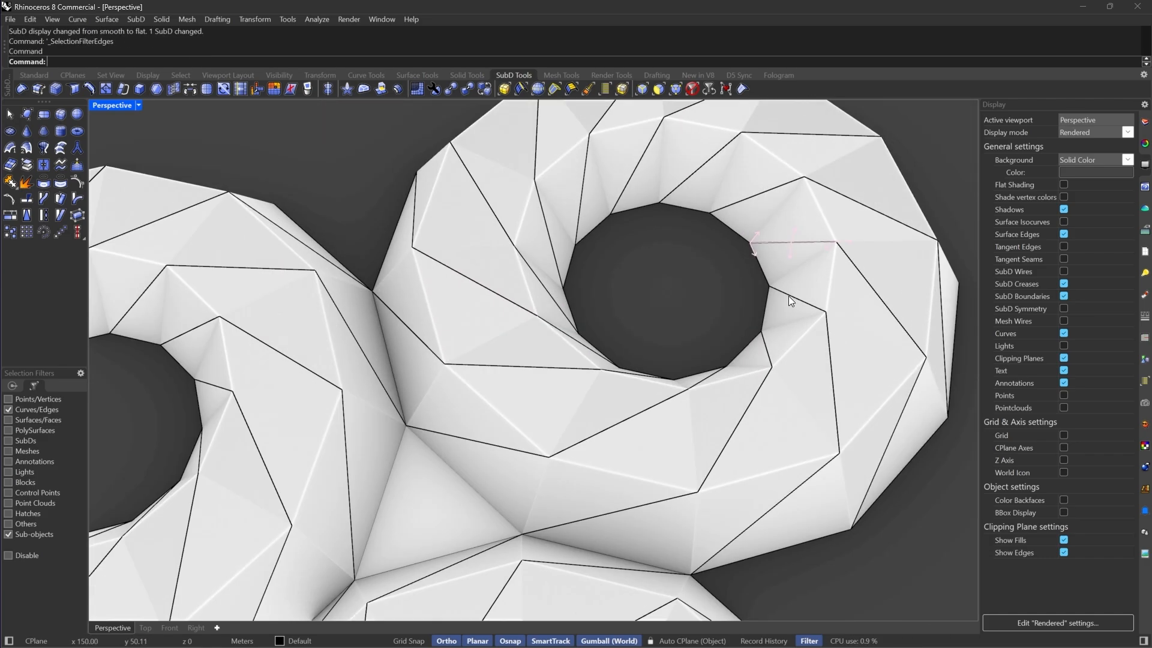
double_click(739, 240)
scroll(387, 313, "down", 5)
scroll(396, 300, "up", 3)
double_click(432, 276, "shift")
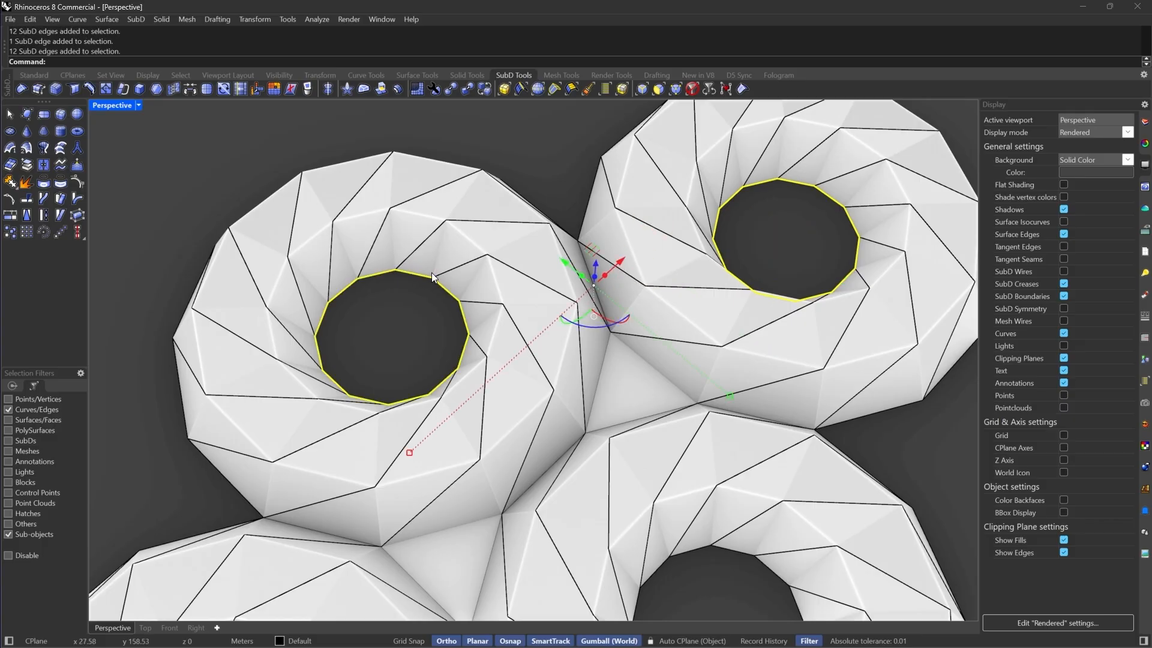
scroll(431, 272, "down", 3)
double_click(510, 350, "shift")
left_click(202, 428, "shift")
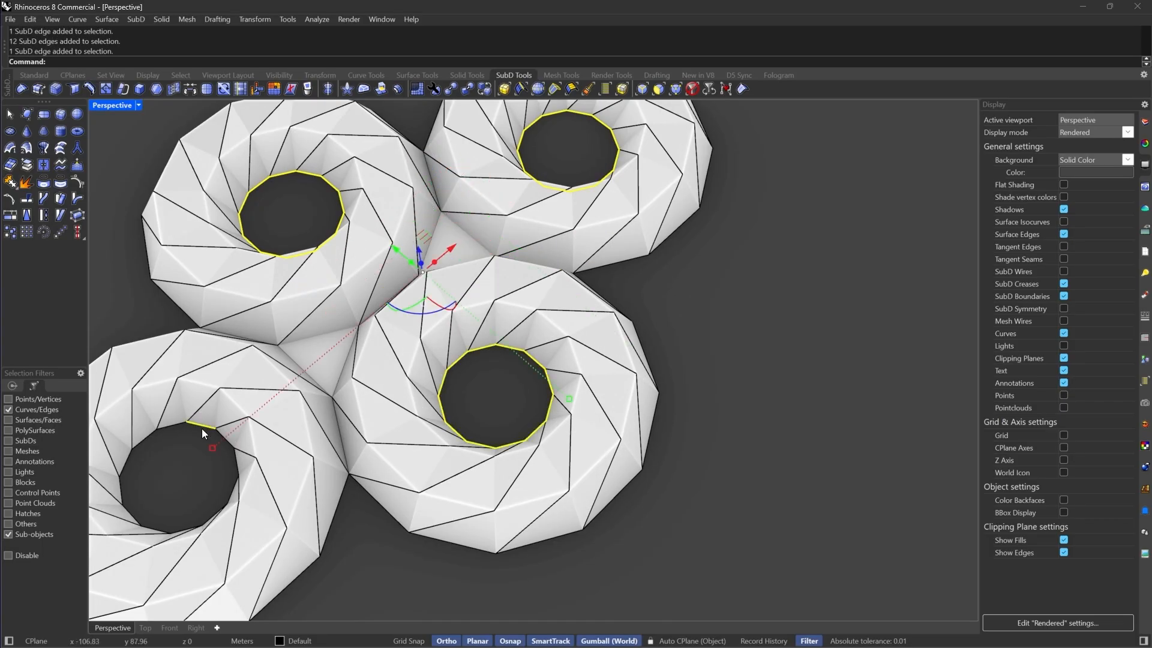
double_click(201, 429, "shift")
scroll(615, 495, "down", 6)
right_click_drag(617, 497, 567, 445)
scroll(564, 446, "down", 5)
left_click_drag(518, 387, 541, 272)
type("250")
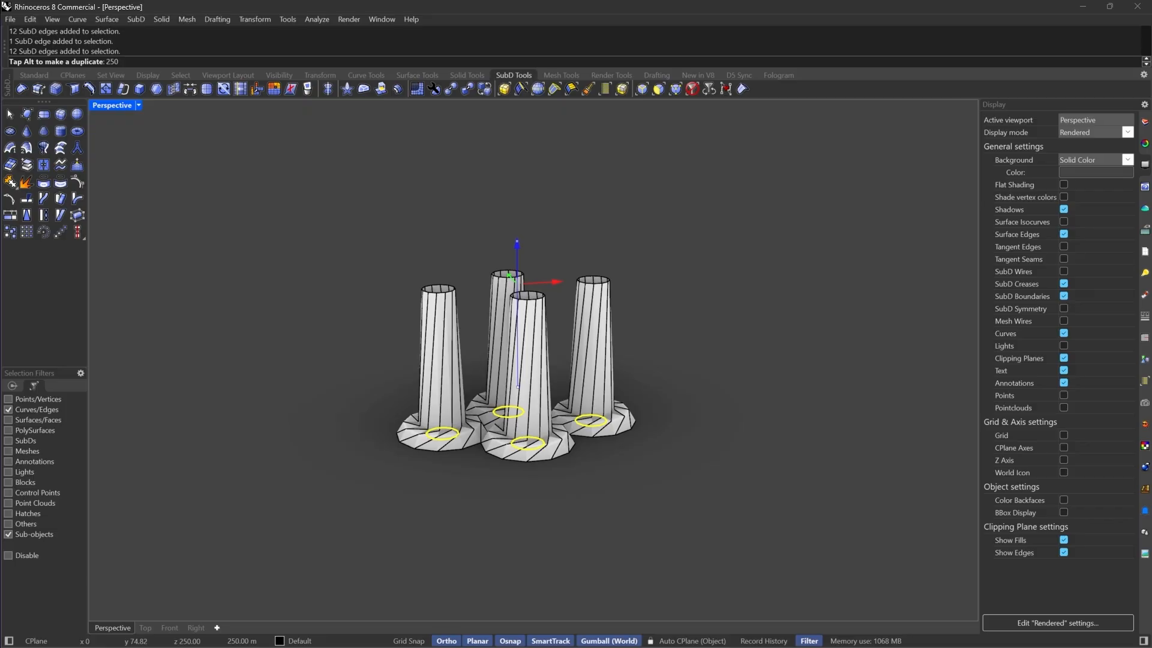
key("BackSpace")
key("BackSpace")
key("BackSpace")
type("150")
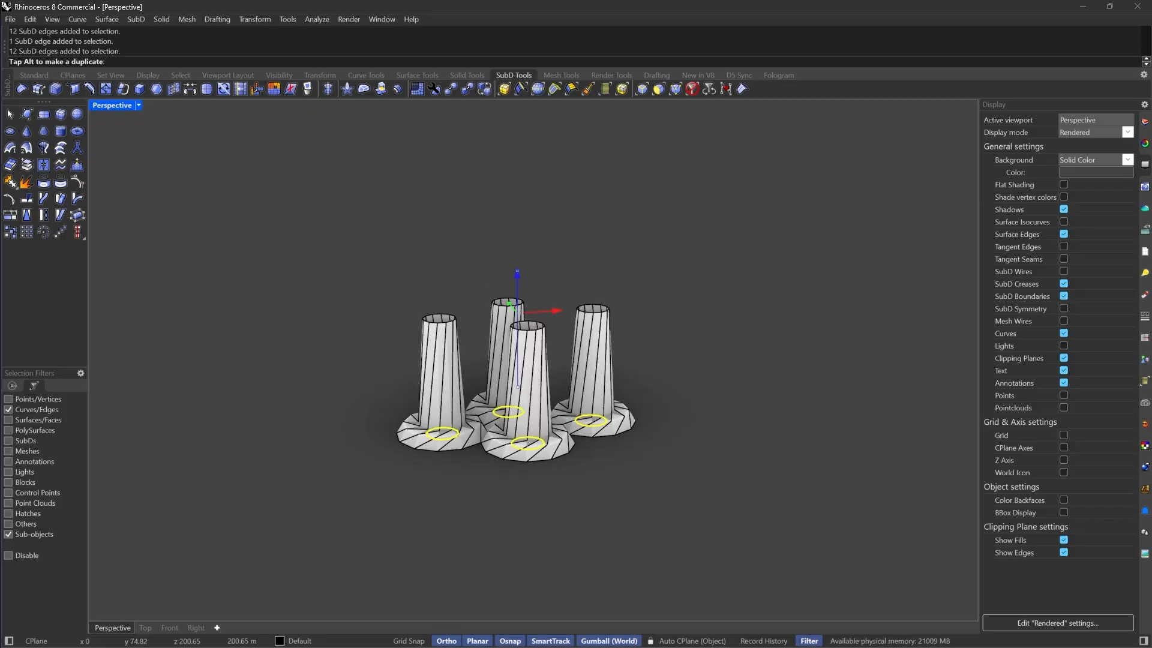
key("Return")
Select the top edge loops of the three rear and side tubes and extrude them upward 25
scroll(542, 330, "up", 4)
right_click_drag(543, 342, 661, 329)
scroll(603, 360, "up", 4)
left_click_drag(690, 318, 593, 367, "ctrl")
right_click_drag(592, 367, 500, 326)
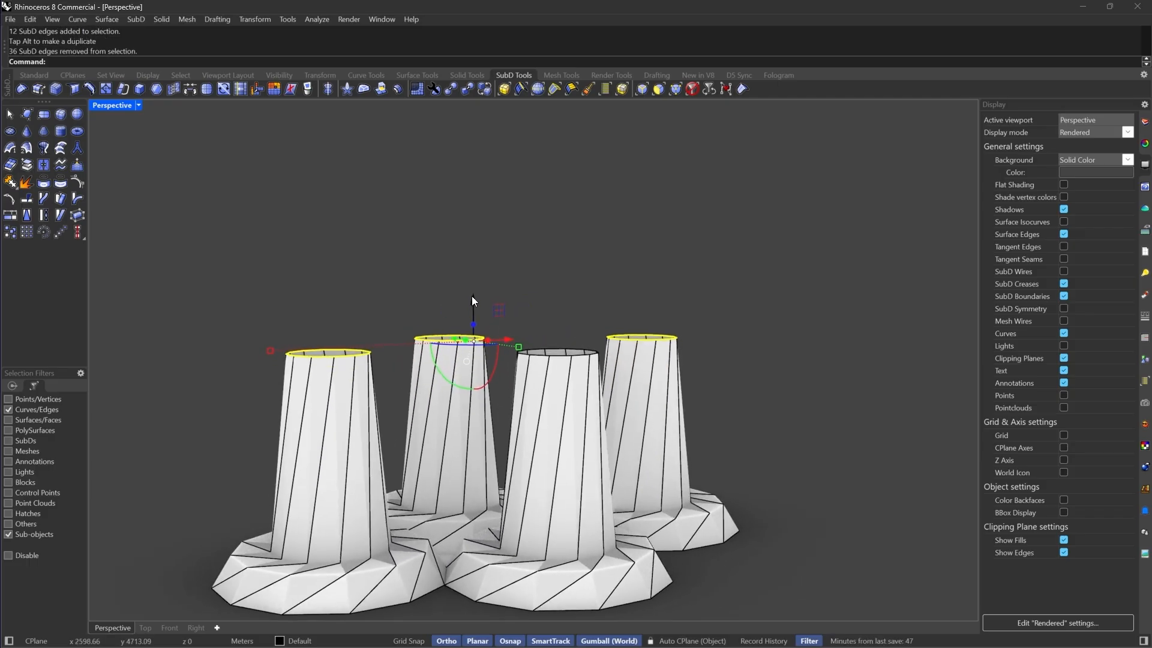
left_click_drag(472, 301, 482, 238, "ctrl")
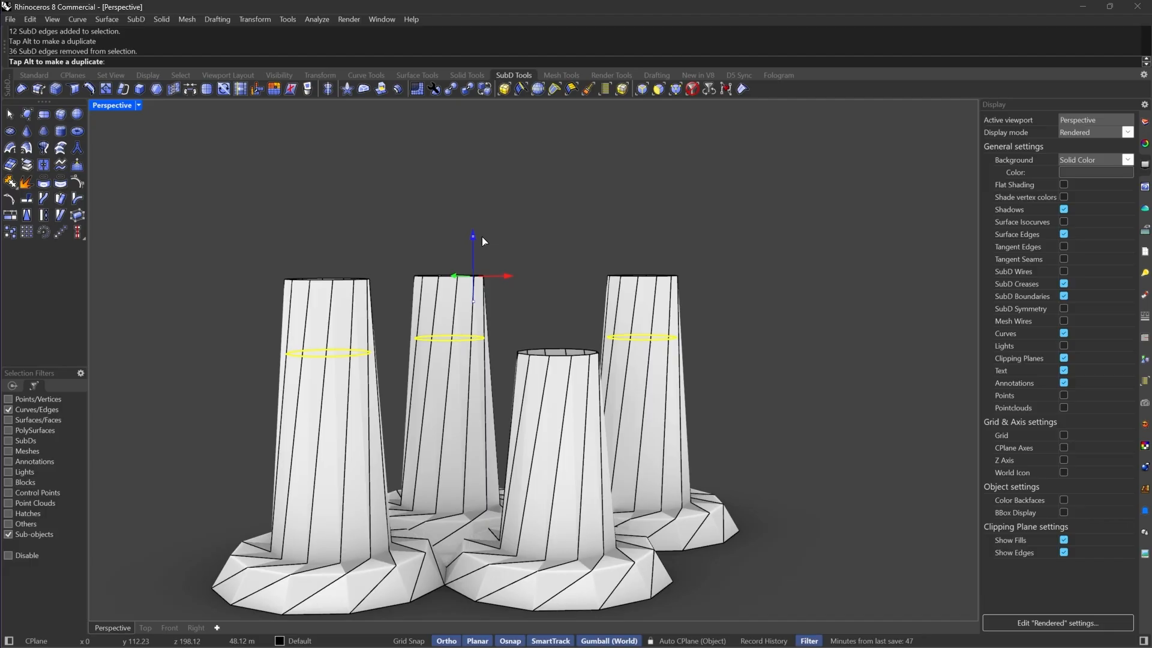
type("25")
key("Return")
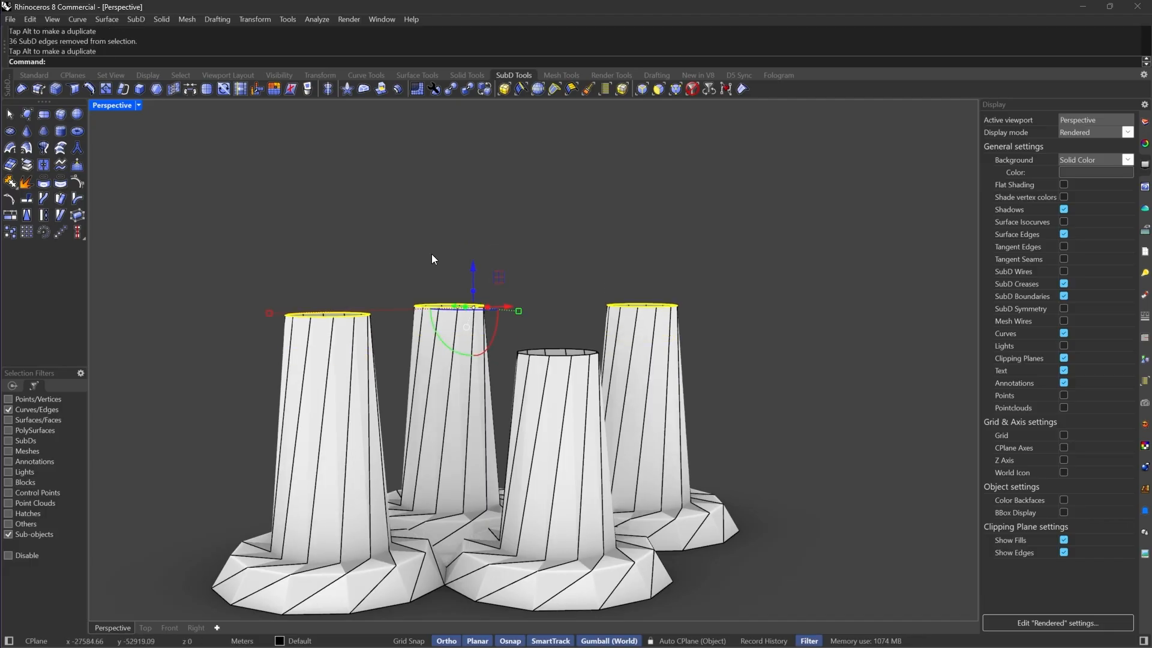
Extrude the top edge loop of the middle rear tube upward twice more by 25 each
left_click_drag(403, 250, 177, 401)
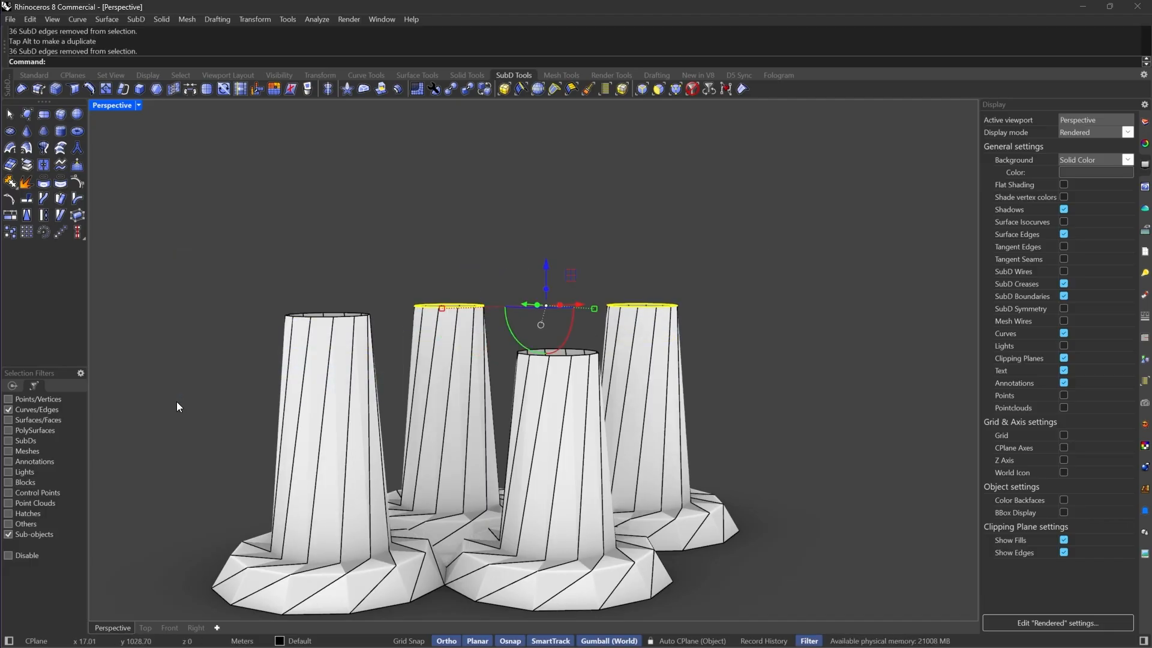
left_click_drag(546, 260, 714, 301, "ctrl")
type("25")
key("Return")
right_click_drag(519, 258, 492, 249)
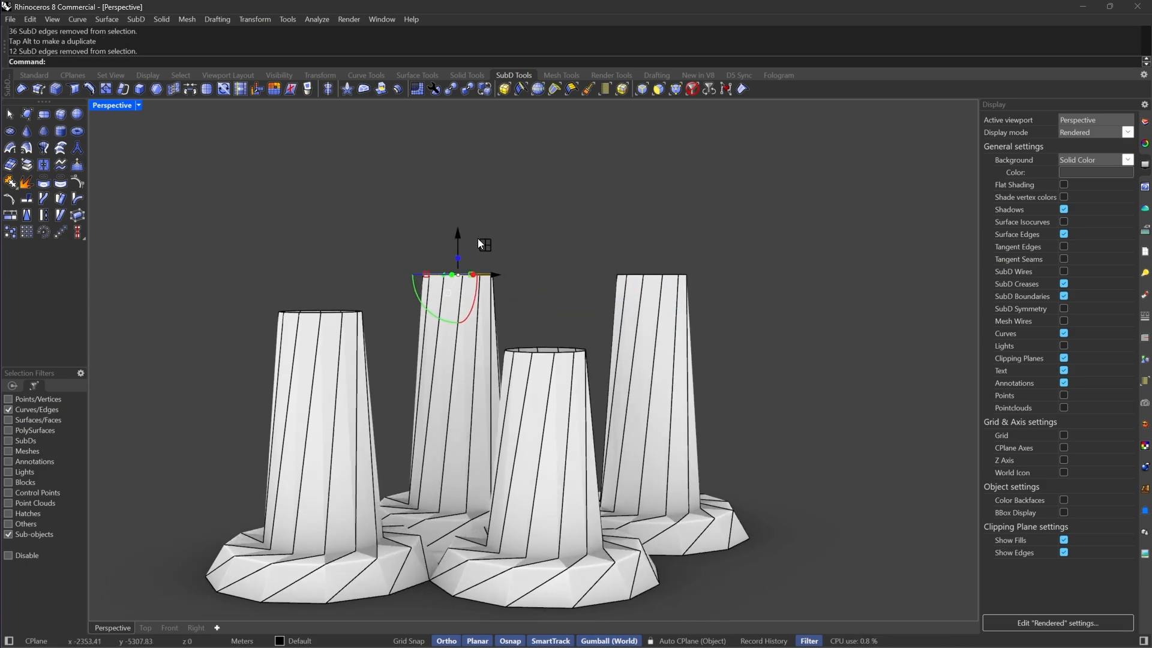
left_click_drag(458, 231, 474, 180, "ctrl")
type("25")
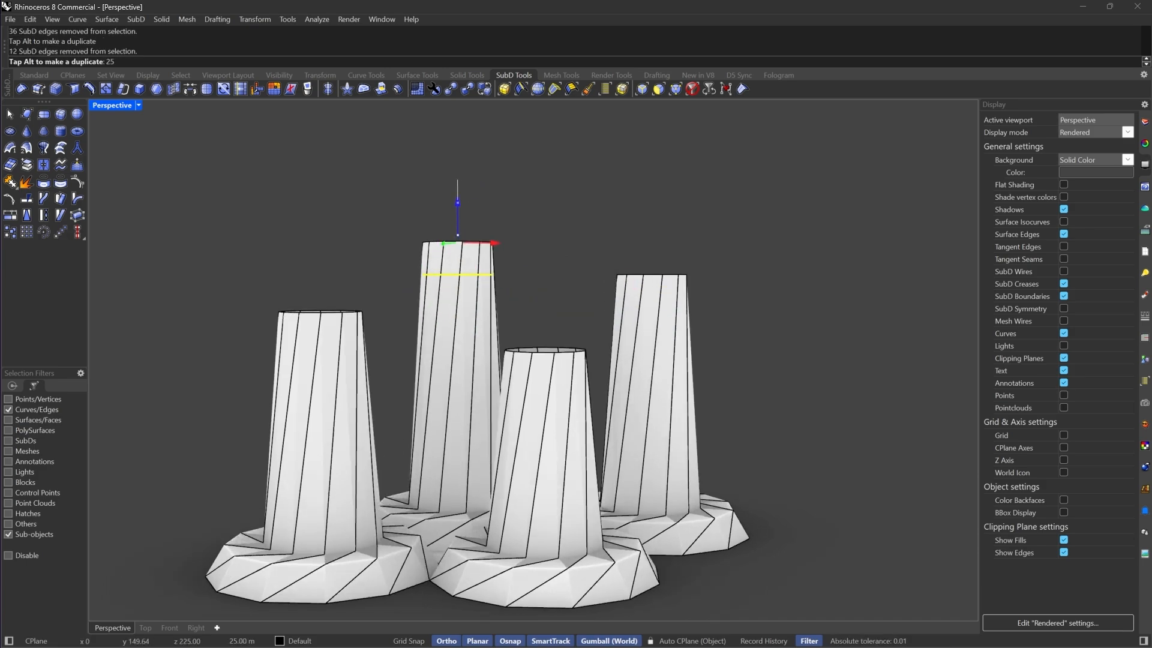
key("Return")
Inspect the extended tubes from the Front view in smooth and flat display
left_click(630, 225)
right_click_drag(727, 270, 694, 339)
scroll(672, 343, "down", 4)
mouse_move(600, 351)
right_mouse_down()
mouse_move(624, 355)
mouse_move(615, 353)
right_mouse_up()
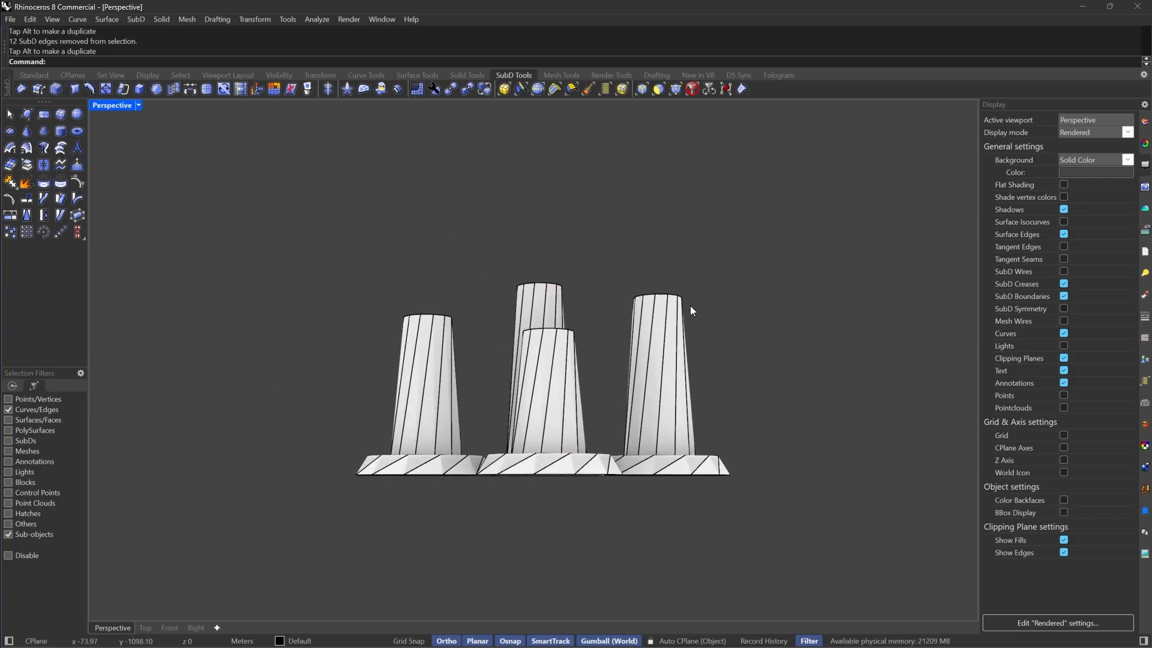
mouse_move(689, 309)
right_mouse_down()
mouse_move(710, 309)
mouse_move(690, 306)
right_mouse_up()
key("Tab")
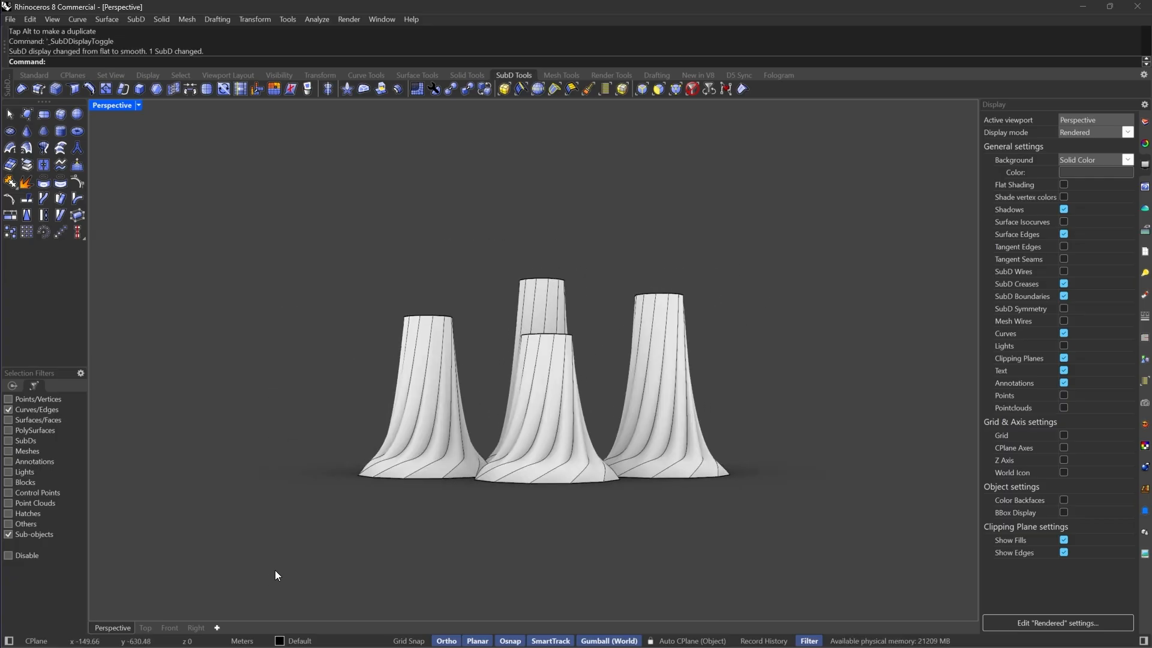
key("Tab")
left_click(170, 628)
right_click_drag(588, 484, 540, 456)
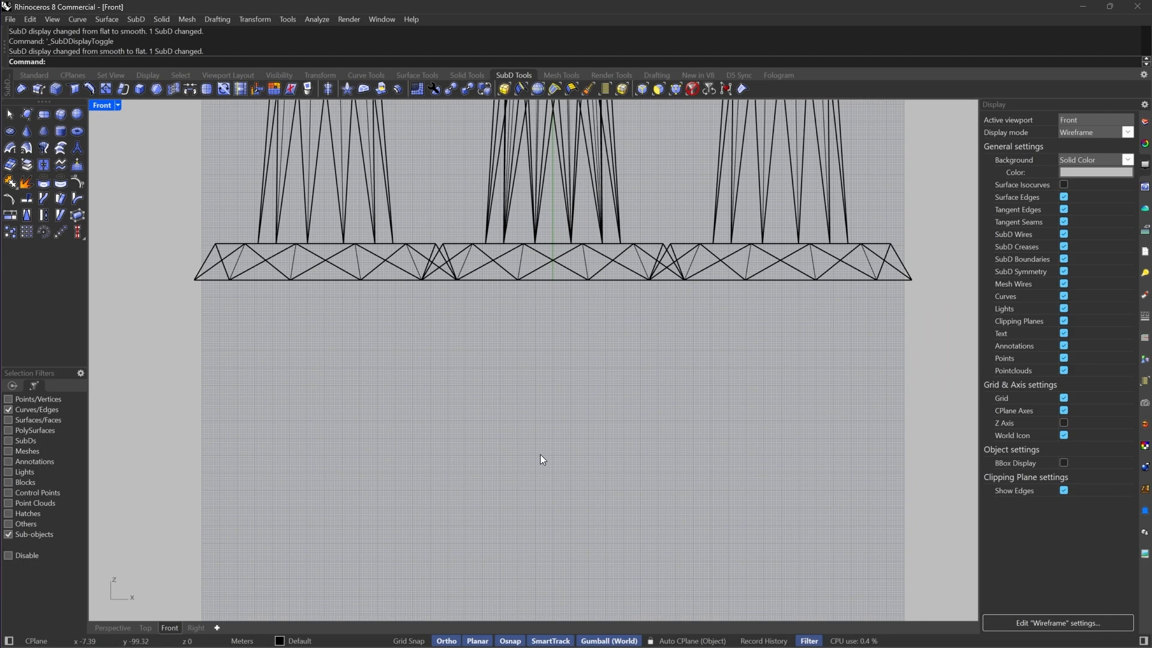
scroll(541, 456, "down", 6)
right_click_drag(562, 346, 531, 381)
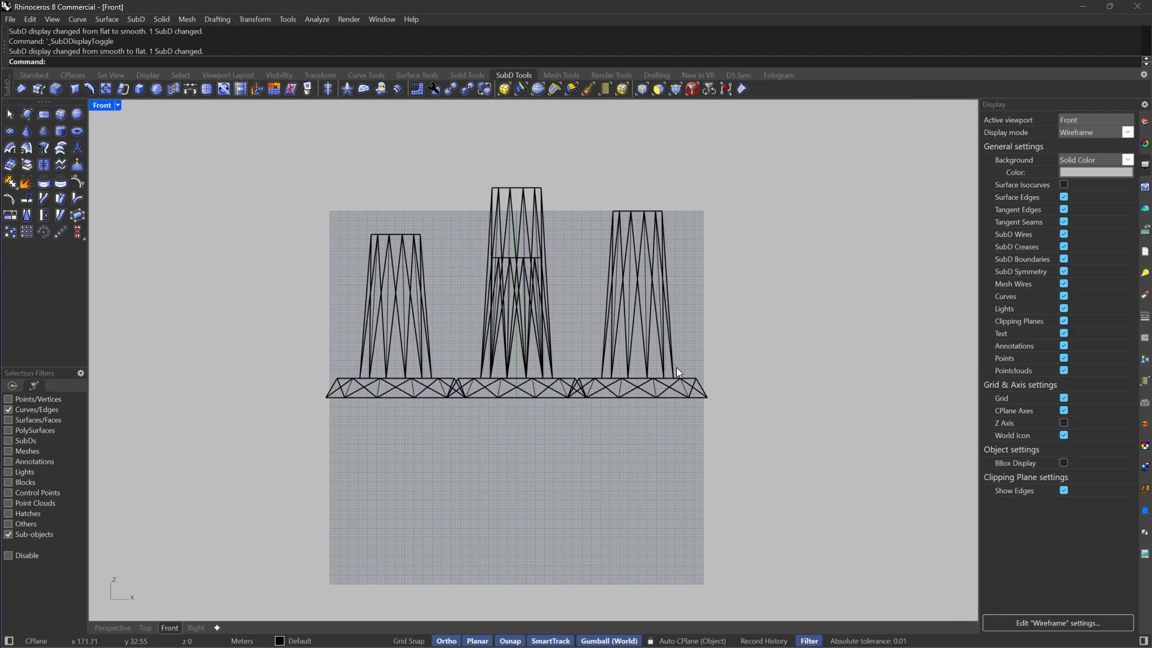
key("Tab")
key("Tab")
Restrict selection to vertices and window-select the vertices along the ring bases in the Front view
scroll(345, 393, "up", 8)
left_click_drag(330, 353, 678, 398)
scroll(262, 387, "down", 3)
left_click_drag(224, 372, 541, 407)
scroll(548, 375, "down", 5)
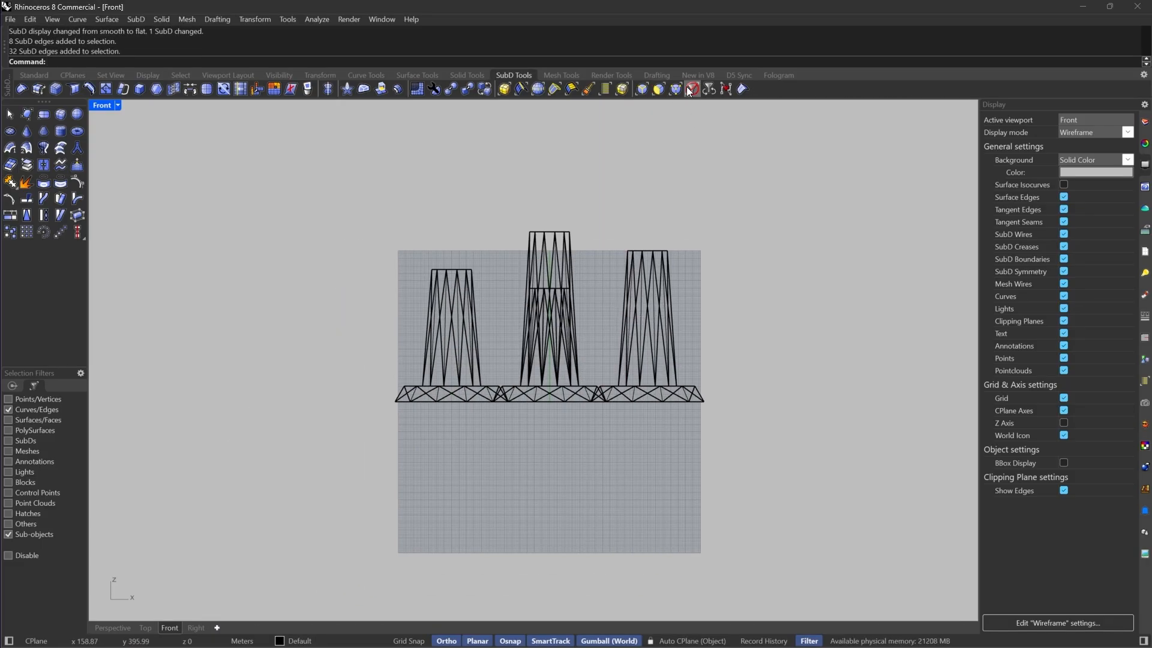
left_click(690, 89)
scroll(609, 368, "up", 4)
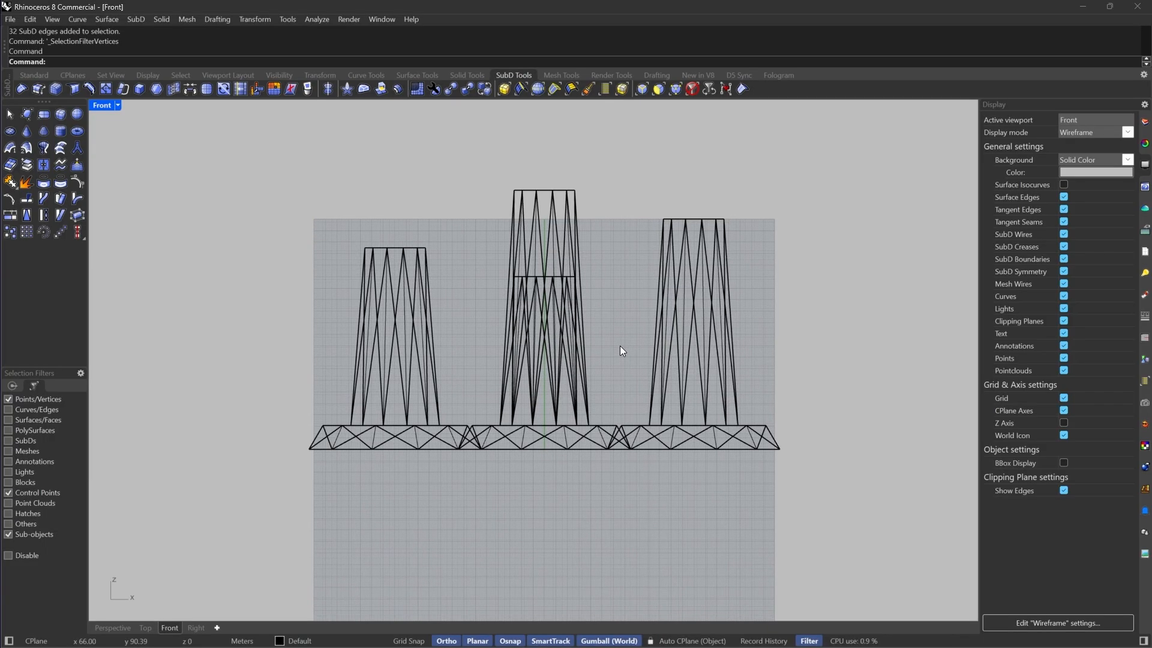
key("Tab")
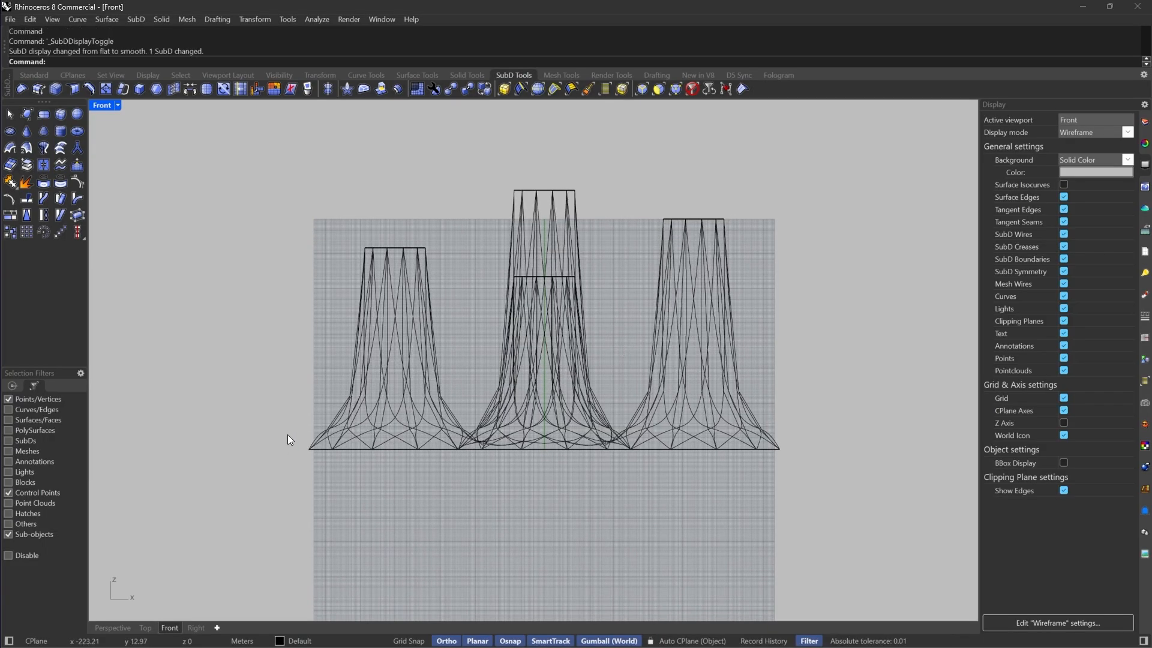
left_click_drag(293, 442, 860, 428)
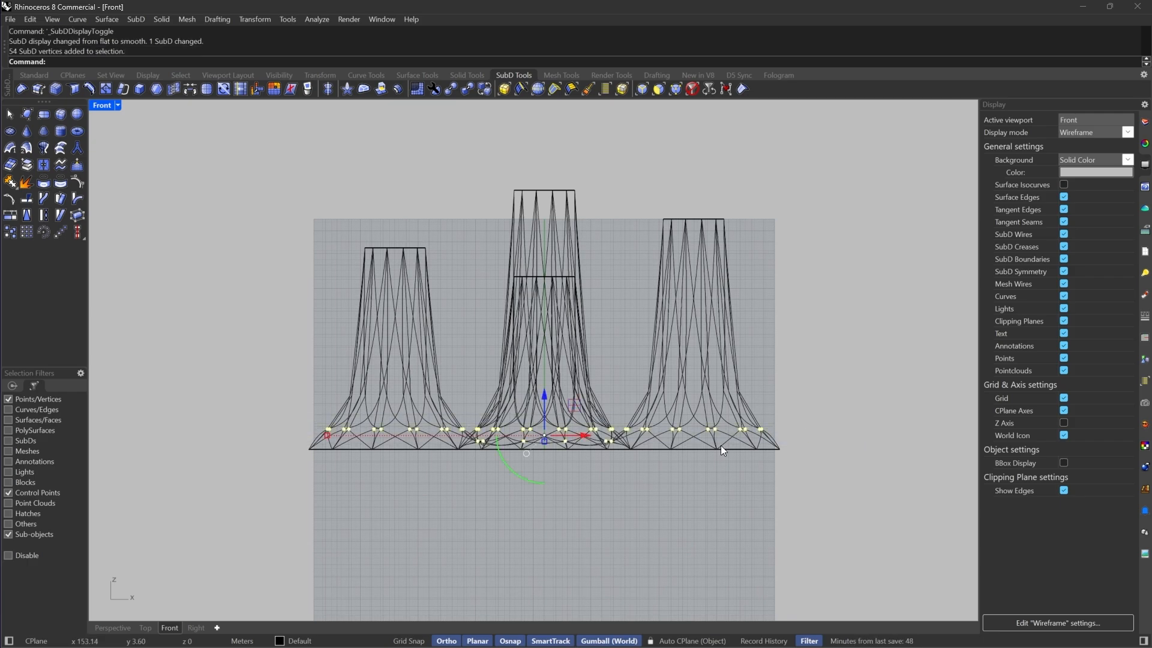
scroll(470, 470, "up", 4)
scroll(456, 426, "down", 1)
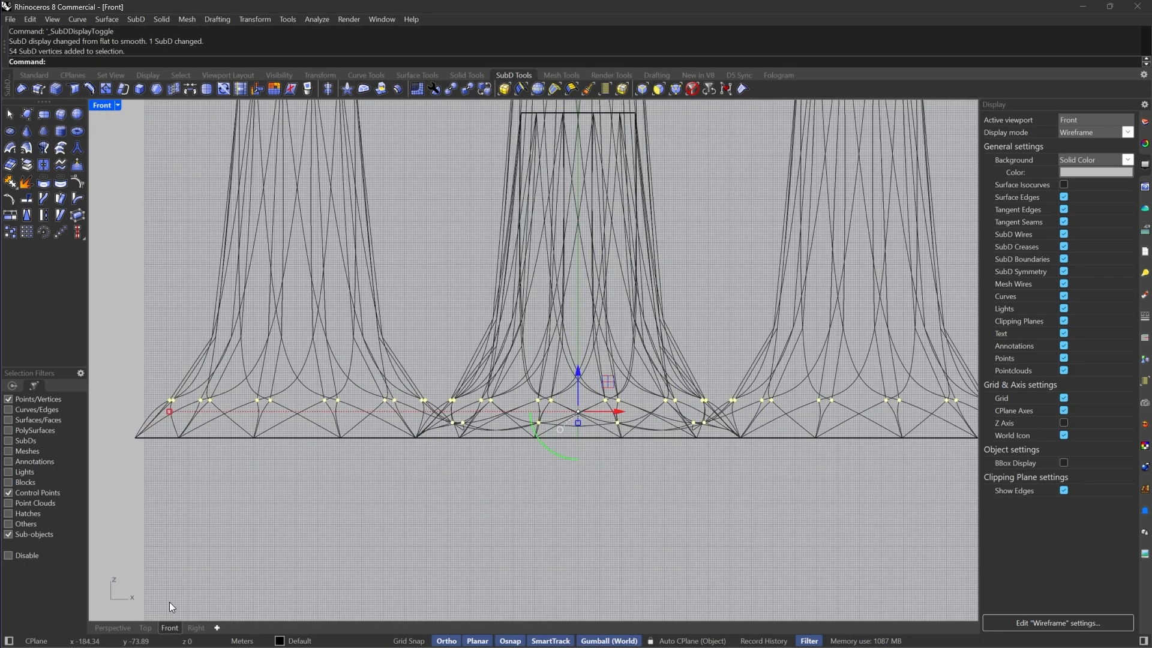
Deselect the base vertices at the junctions between the rings in the Perspective view
left_click(115, 630)
right_click_drag(462, 414, 562, 541)
key("Tab")
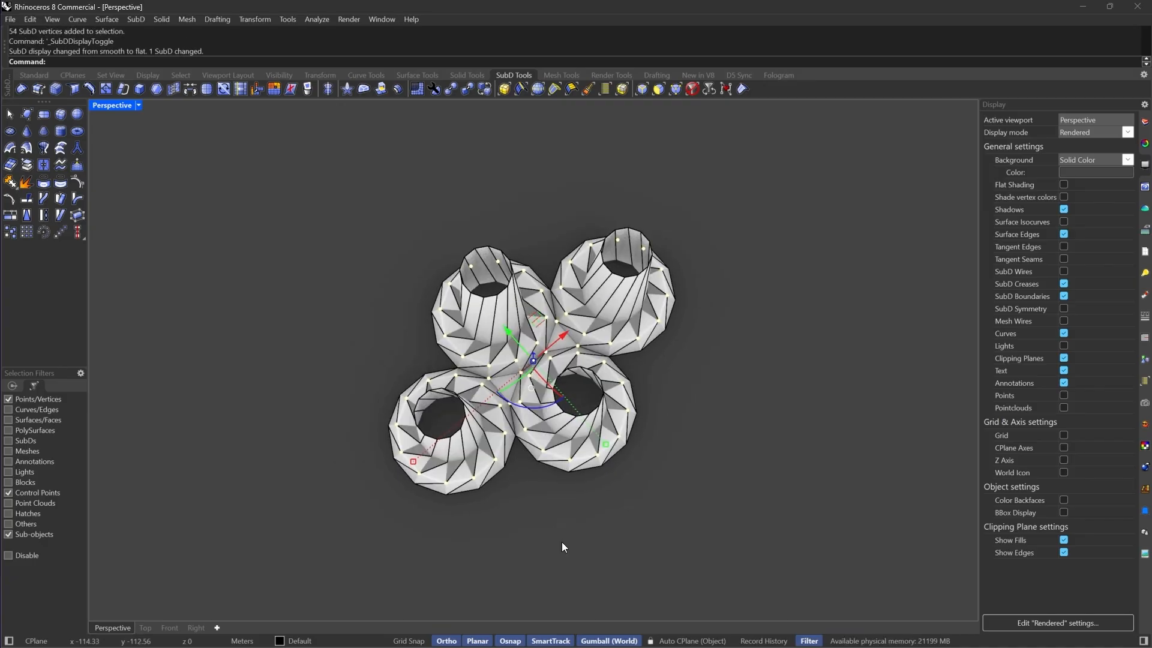
scroll(539, 413, "up", 5)
scroll(570, 394, "down", 2)
scroll(488, 406, "up", 6)
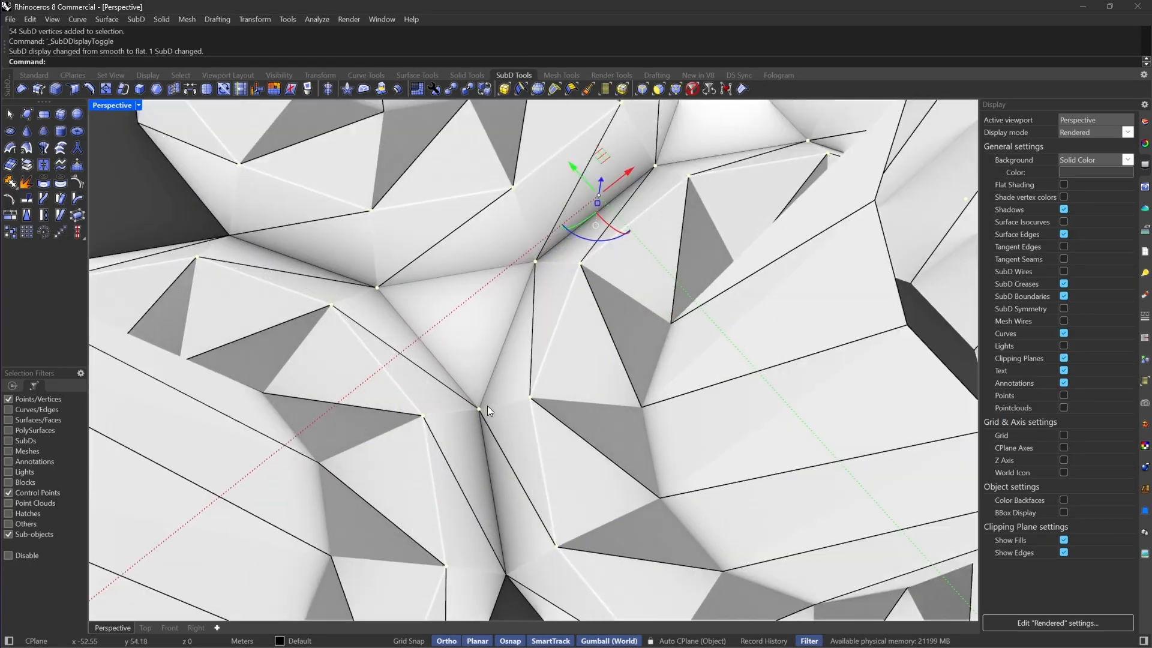
scroll(487, 406, "up", 1)
left_click_drag(462, 384, 500, 448, "ctrl")
scroll(500, 448, "down", 7)
scroll(451, 351, "up", 6)
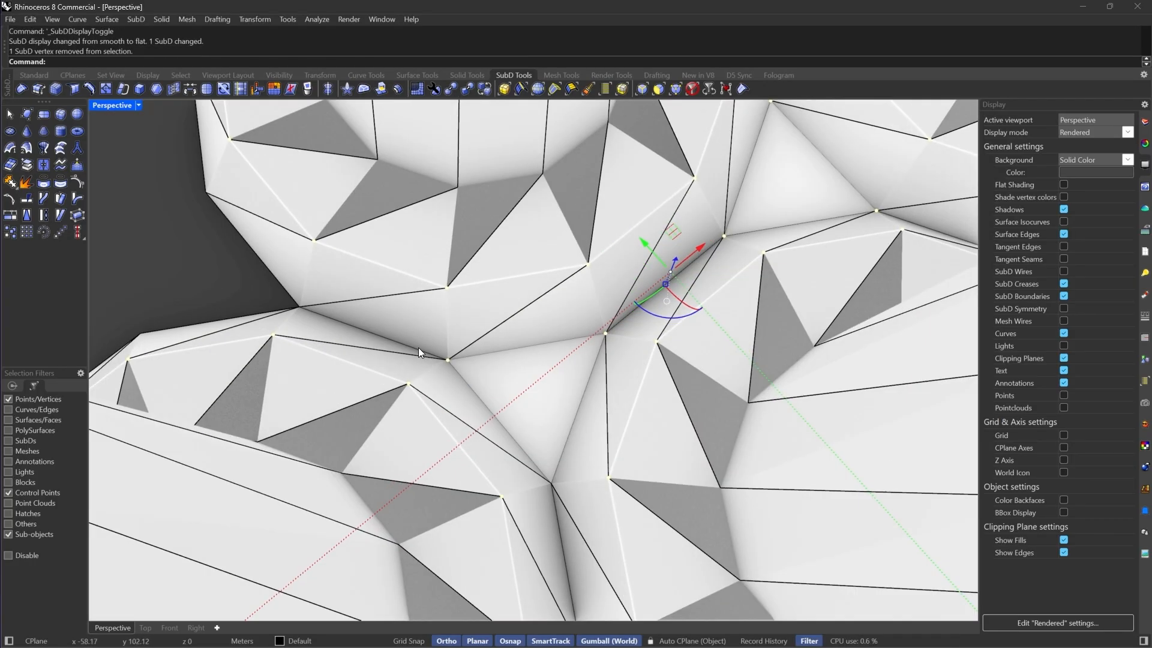
left_click_drag(419, 348, 492, 378, "ctrl")
left_click_drag(621, 348, 621, 349, "ctrl")
scroll(404, 367, "down", 6)
scroll(437, 325, "up", 7)
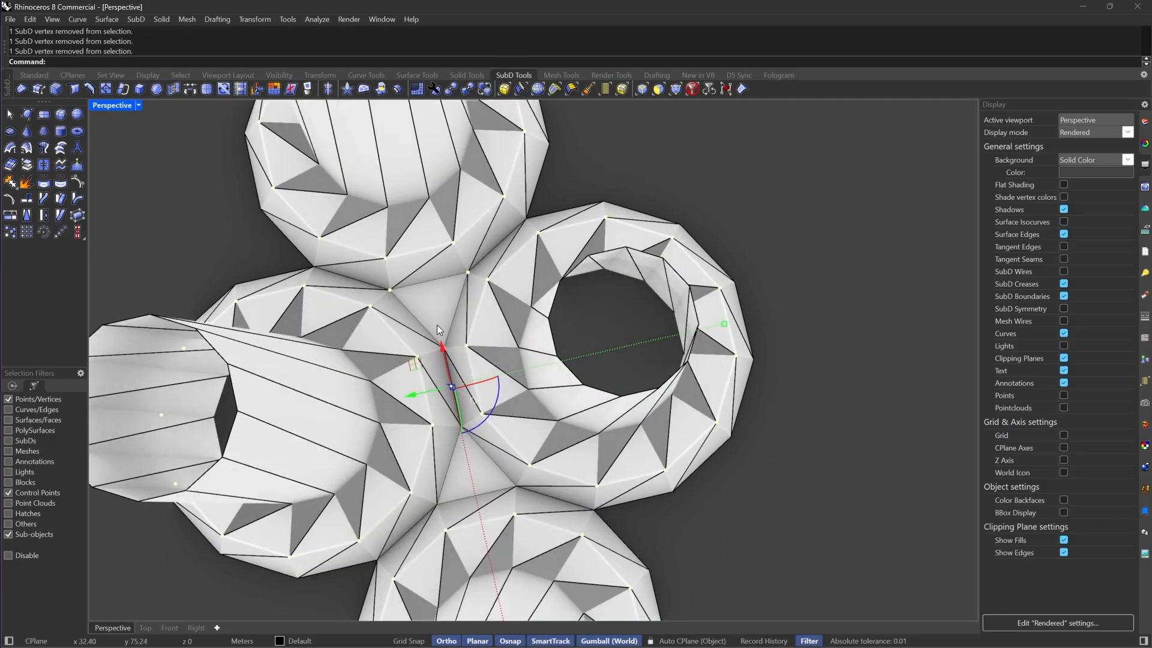
scroll(502, 401, "down", 6)
scroll(478, 336, "up", 5)
left_click_drag(481, 305, 556, 238, "ctrl")
left_click_drag(325, 274, 379, 305, "ctrl")
scroll(536, 282, "down", 6)
Try to move the selected base vertices vertically with the Move command
key("Tab")
scroll(588, 308, "down", 6)
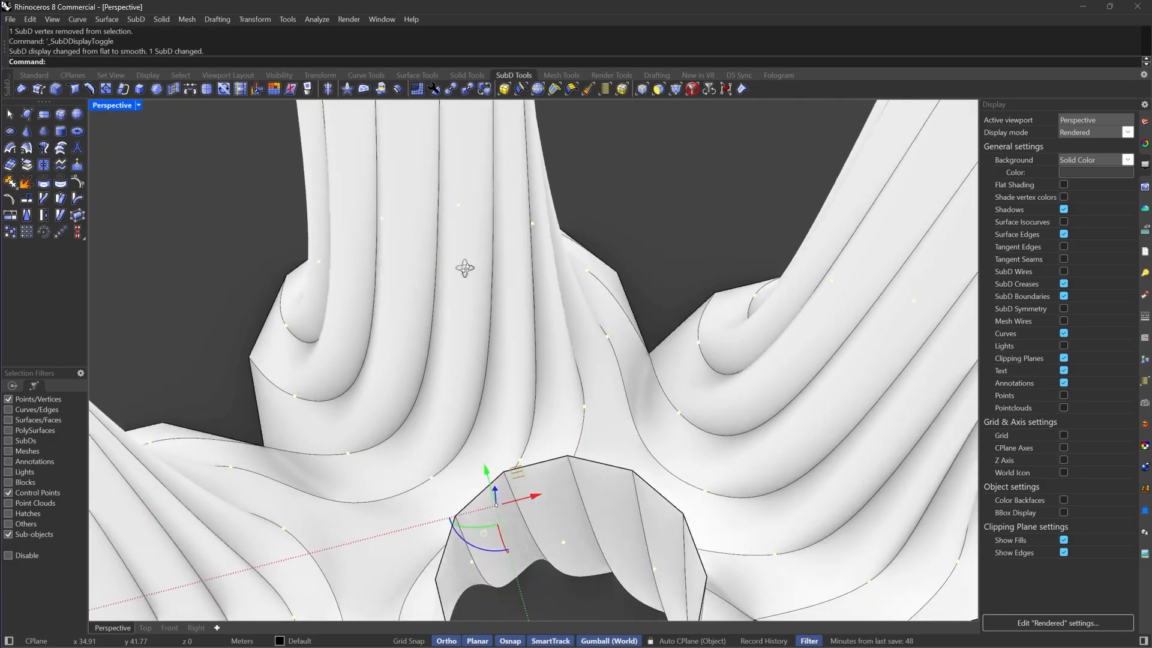
right_click_drag(578, 311, 608, 363)
scroll(609, 361, "down", 6)
scroll(553, 369, "up", 5)
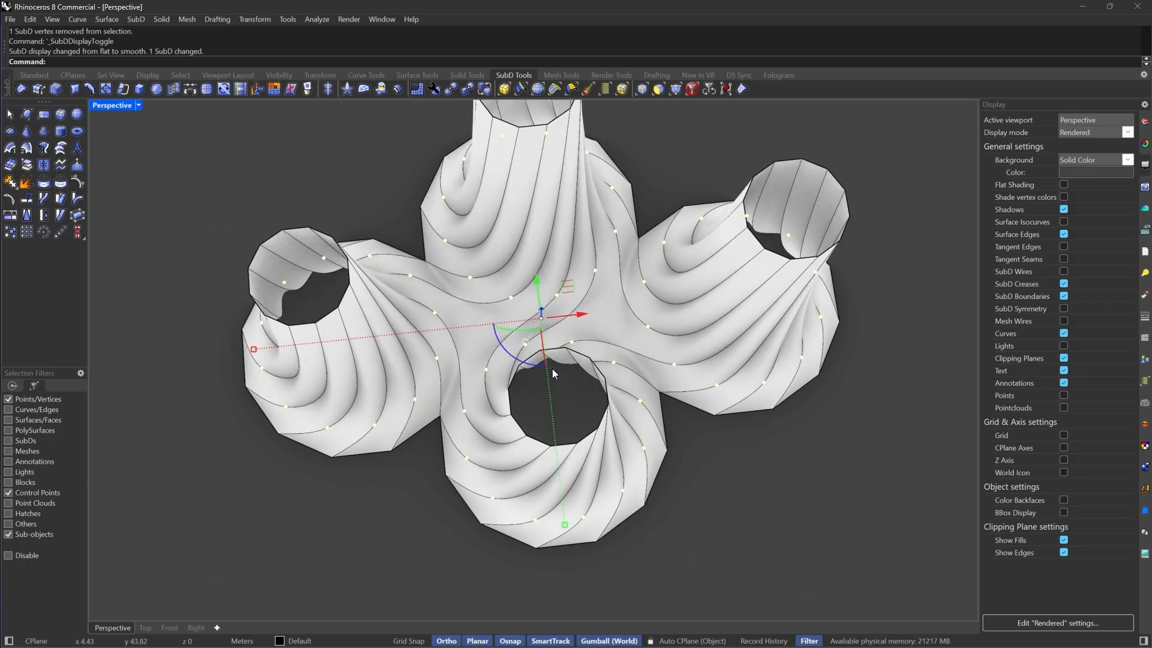
right_click_drag(609, 417, 571, 244)
key("Tab")
scroll(514, 461, "up", 5)
right_click_drag(514, 461, 585, 401)
type("m")
key("Return")
left_click(259, 62)
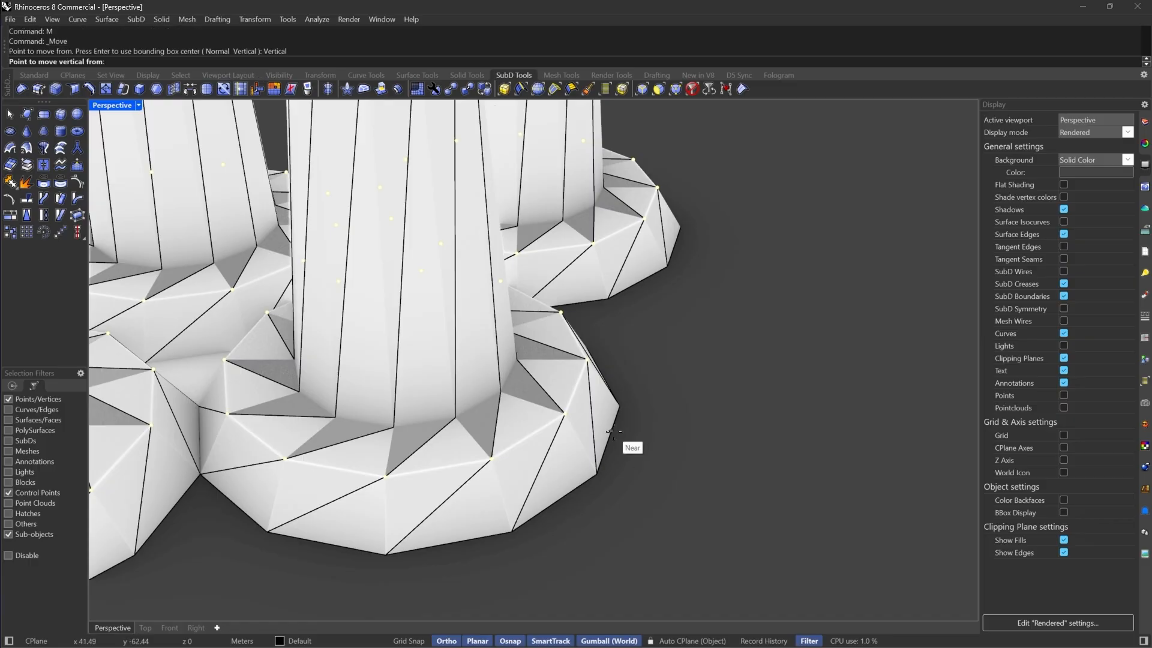
left_click(565, 414)
key("Escape")
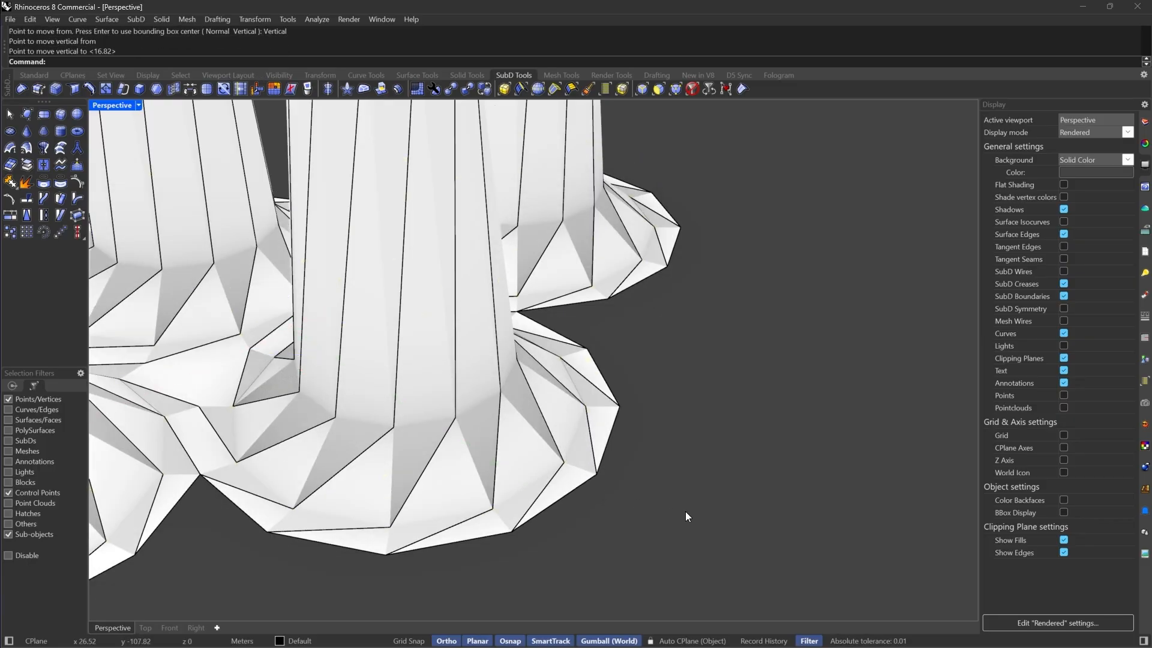
Fill the gap between two rings on the underside with a four-point SubD face
key("Tab")
scroll(685, 511, "down", 8)
right_click_drag(664, 477, 303, 576)
scroll(268, 470, "up", 5)
right_click_drag(268, 470, 554, 437)
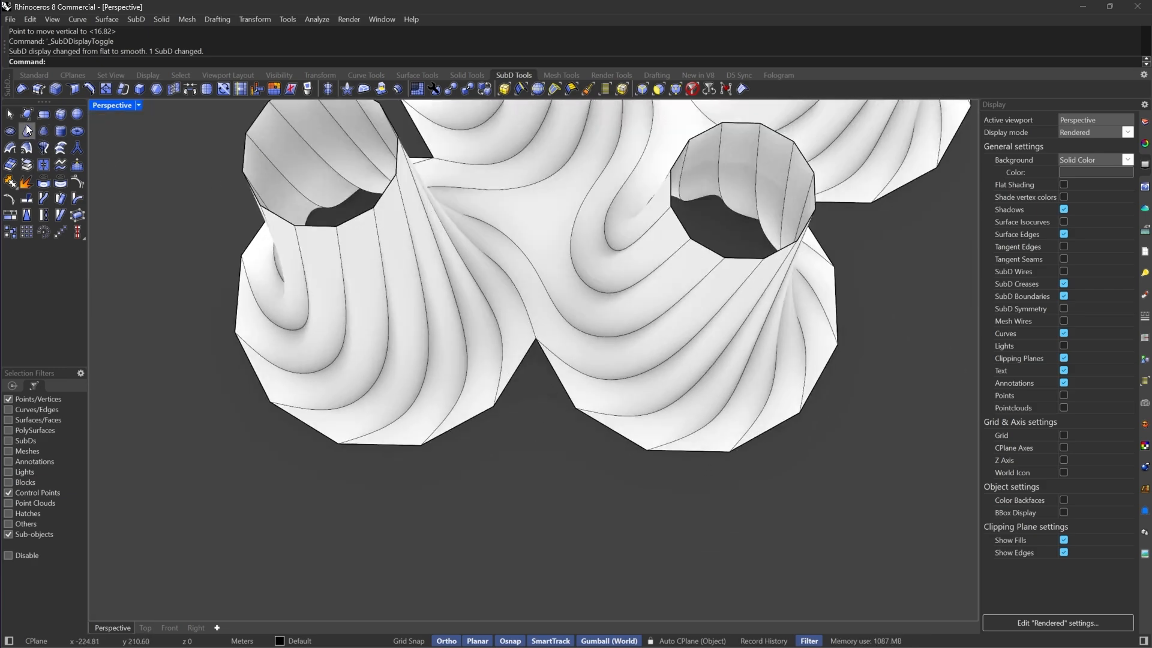
left_click(27, 114)
scroll(575, 384, "up", 5)
left_click(576, 427)
left_click(506, 304)
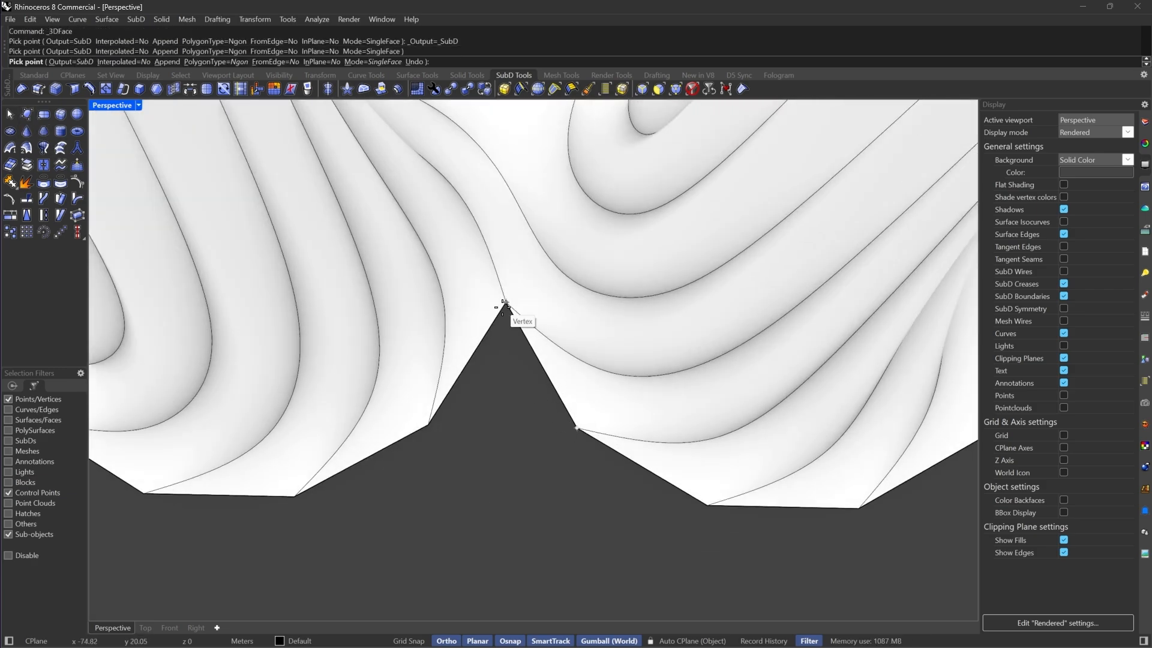
left_click(393, 362)
left_click(428, 425)
right_click(428, 425)
Fill a gap at another ring junction with a triangular SubD face
scroll(529, 444, "down", 4)
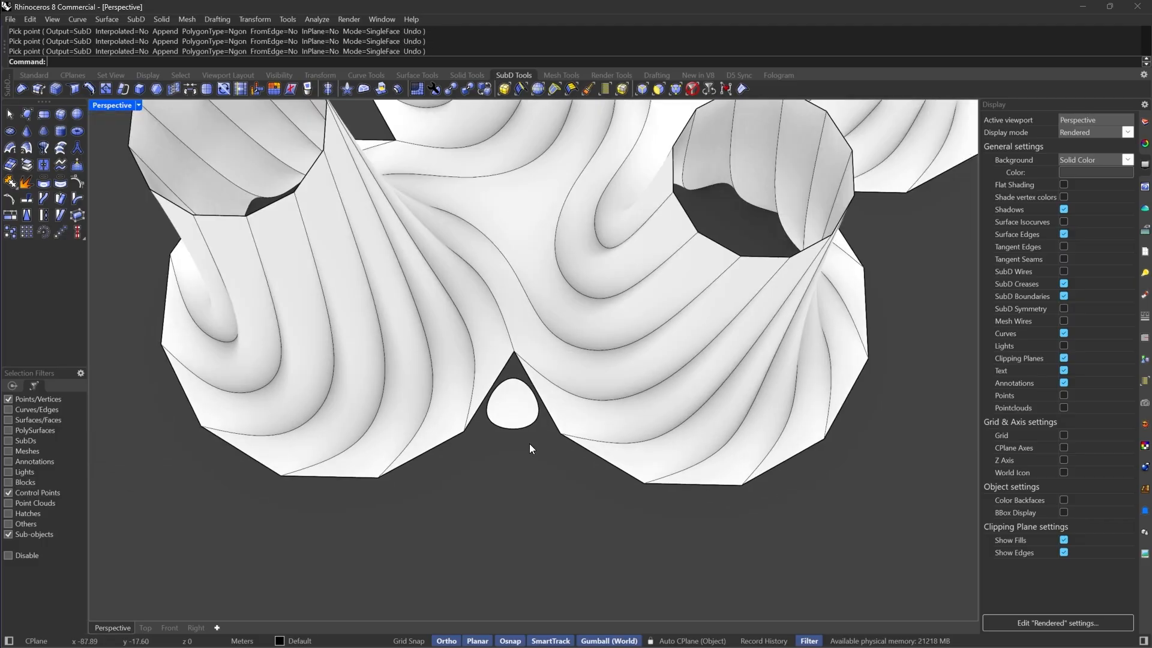
key("Tab")
scroll(533, 399, "up", 3)
scroll(534, 401, "down", 6)
right_click_drag(689, 417, 520, 413)
scroll(520, 412, "up", 3)
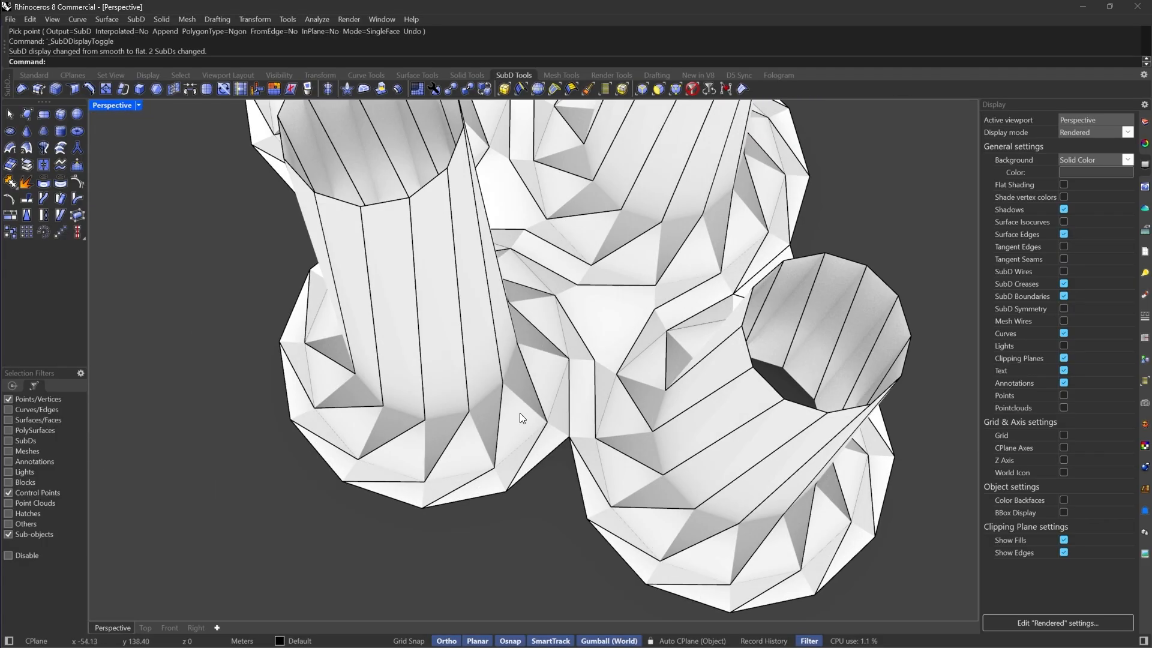
left_click(28, 114)
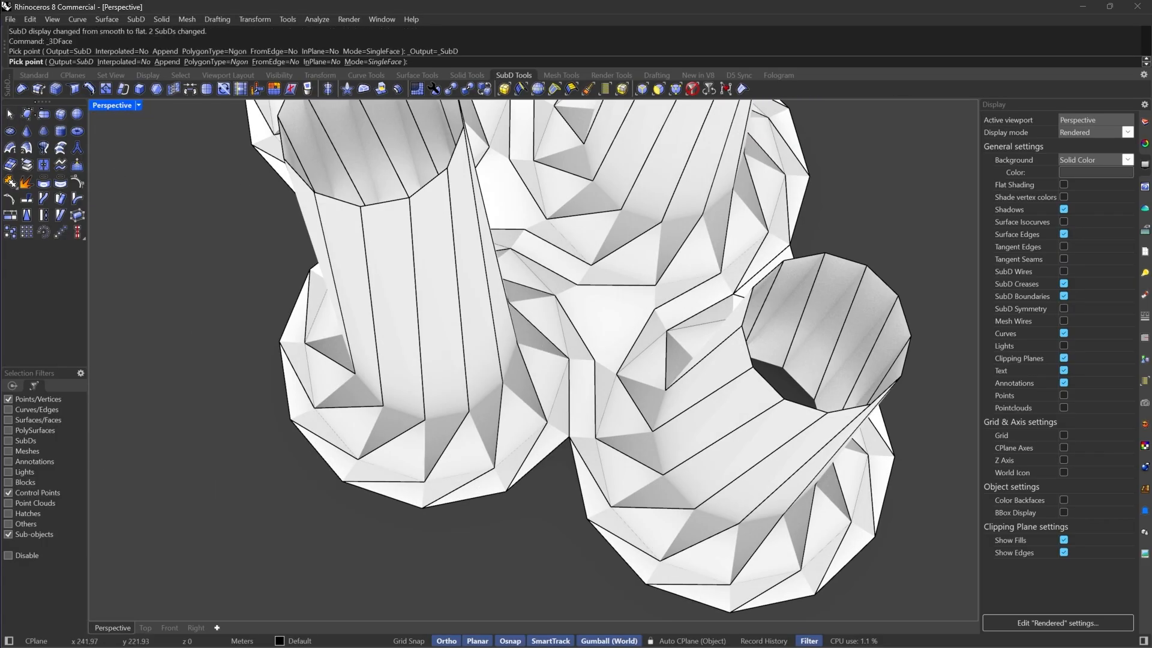
left_click(568, 437)
left_click(587, 517)
left_click(507, 491)
right_click(507, 491)
Add another triangular SubD face to close the remaining gap beside that junction
right_click_drag(624, 468, 528, 384)
right_click(528, 372)
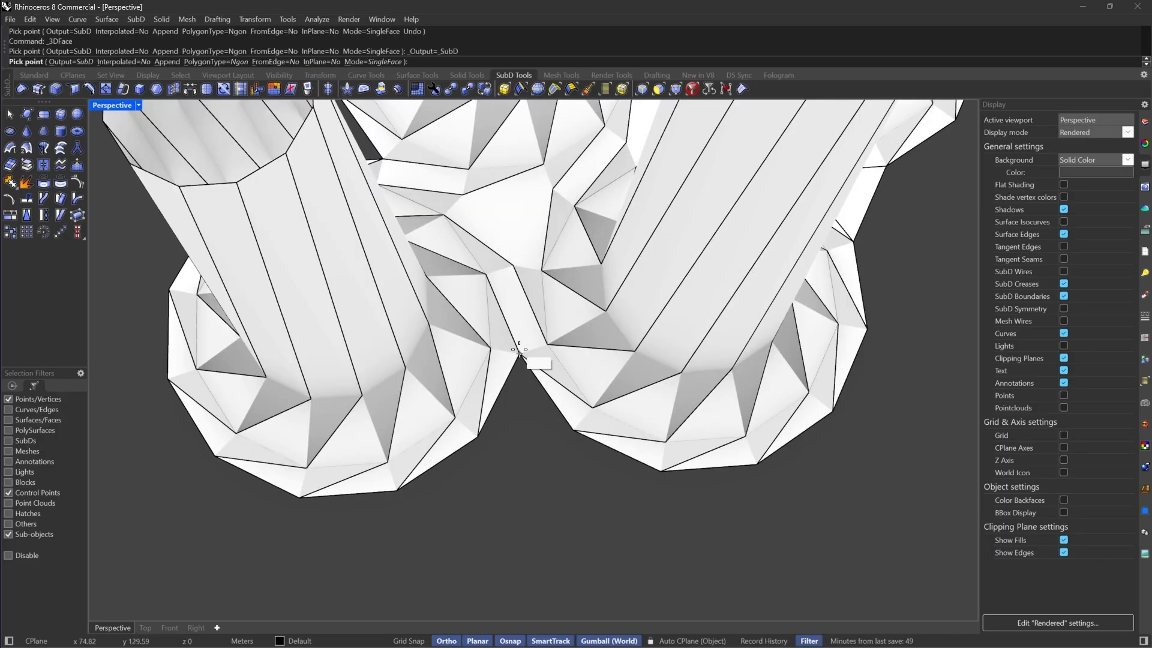
left_click(526, 352)
left_click(571, 429)
left_click(482, 430)
right_click(481, 430)
right_click_drag(452, 486, 610, 419)
key("ctrl+shift+e")
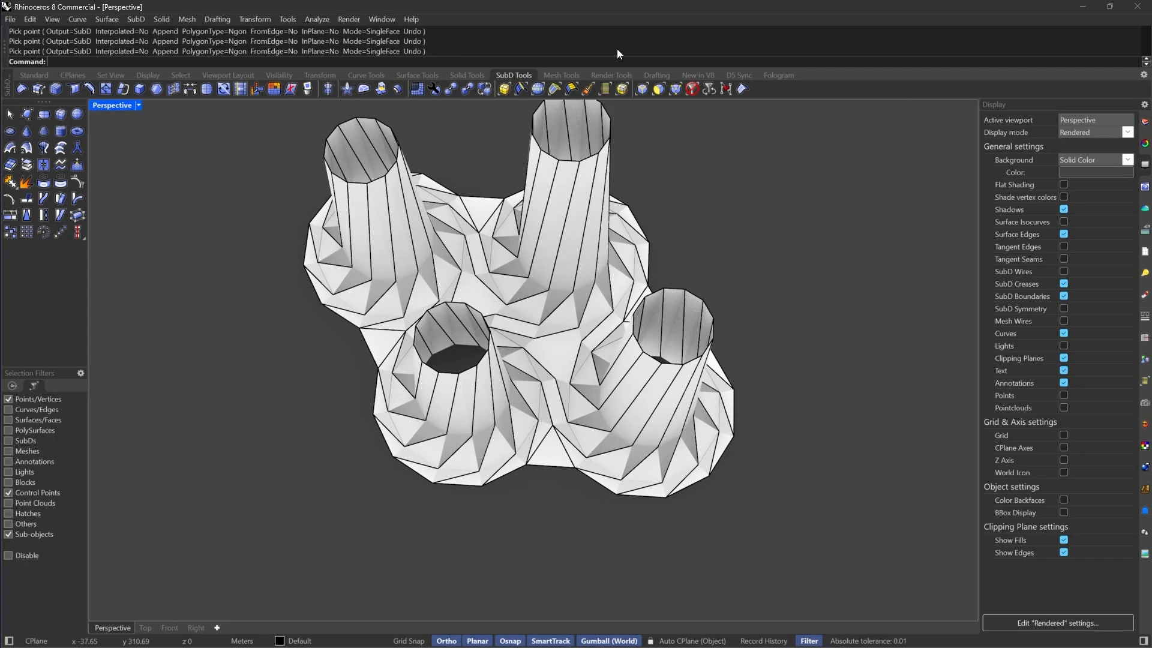
Join the five SubD pieces into a single SubD and switch it to smooth display
left_click(692, 89)
left_click_drag(792, 134, 276, 454)
right_click_drag(288, 447, 522, 348)
key("ctrl+j")
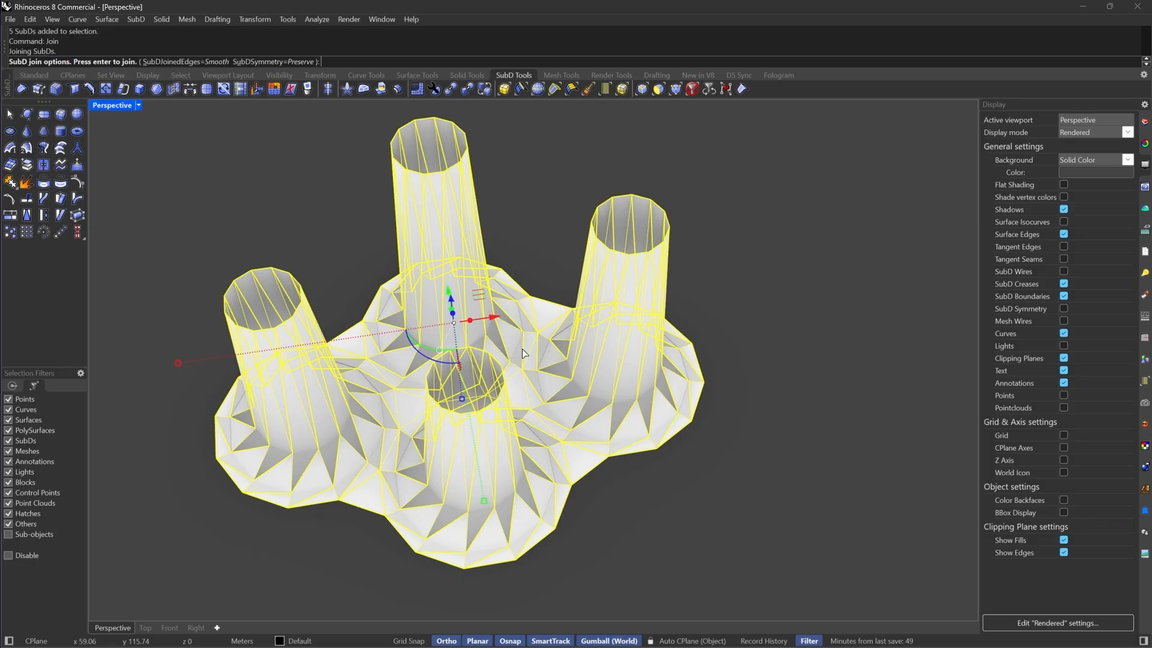
key("Return")
key("Tab")
scroll(607, 475, "up", 5)
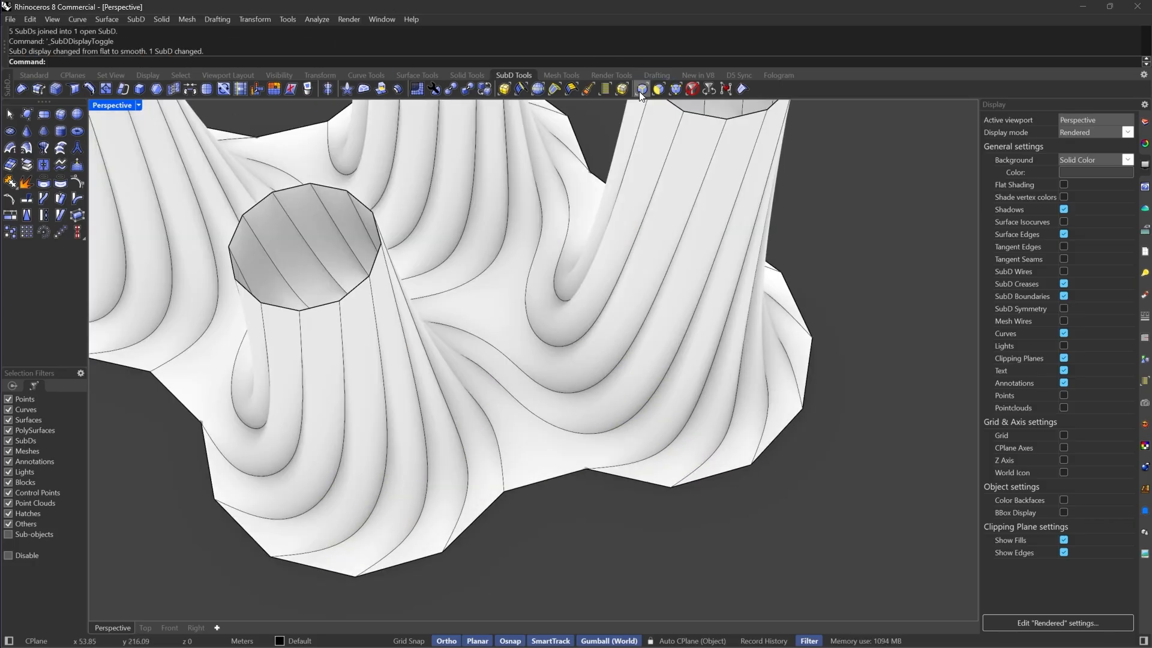
Bridge two boundary edges across the gap on the outer rim with one joined segment
left_click(642, 90)
left_click(628, 480)
left_click(479, 520, "shift")
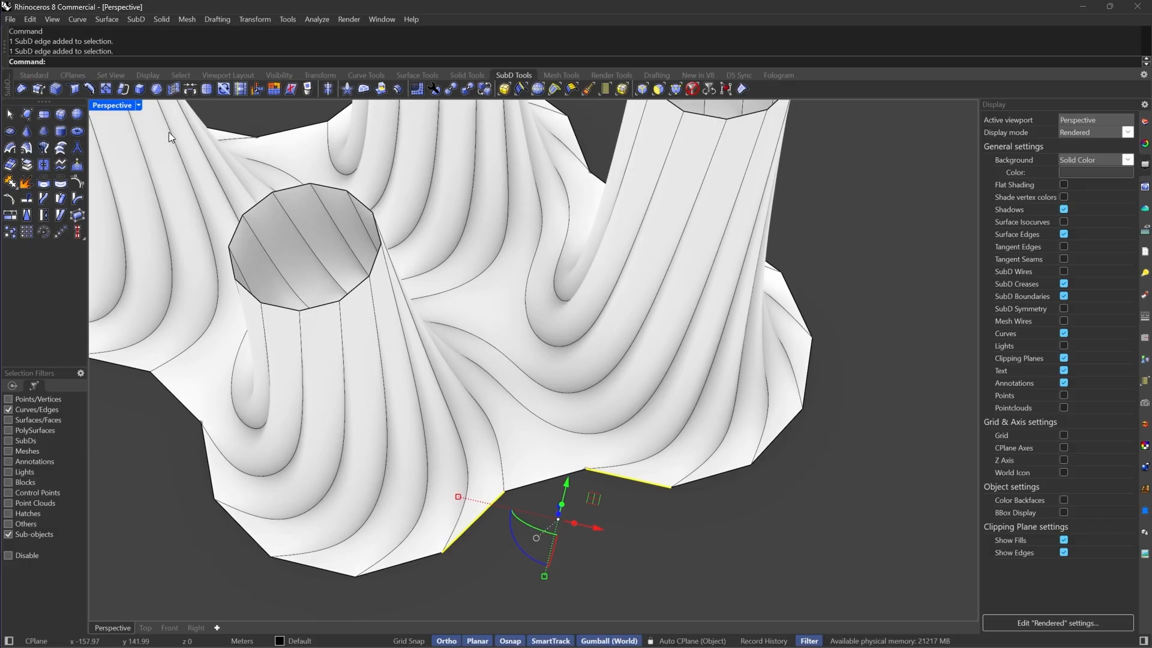
left_click(190, 89)
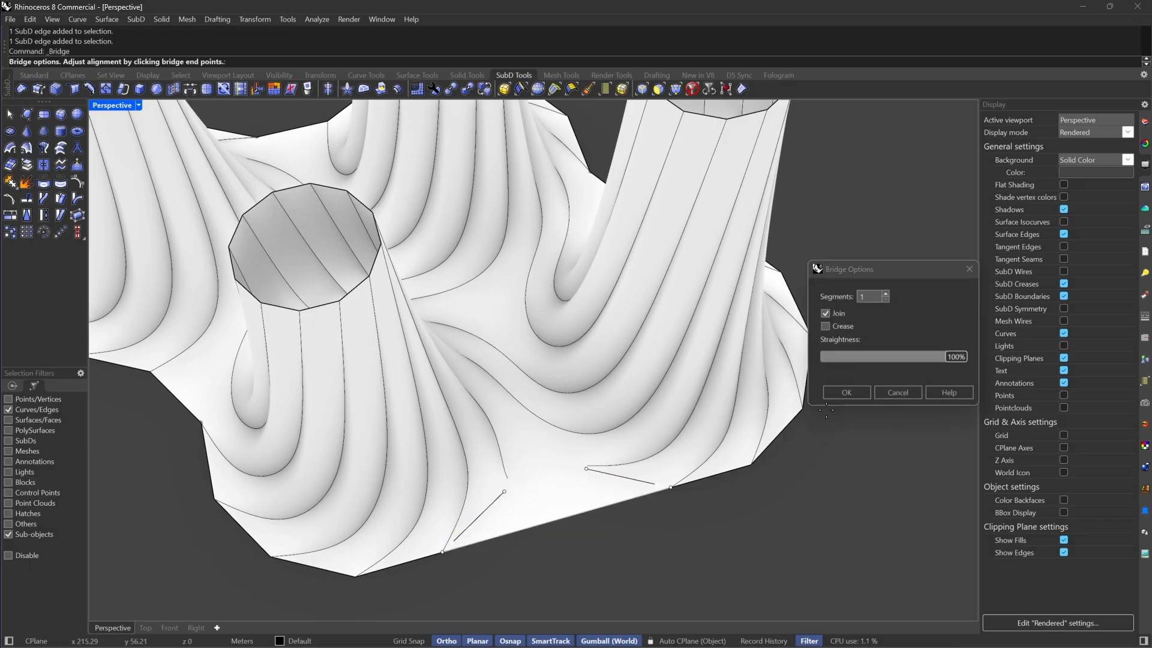
left_click(846, 393)
scroll(841, 397, "down", 5)
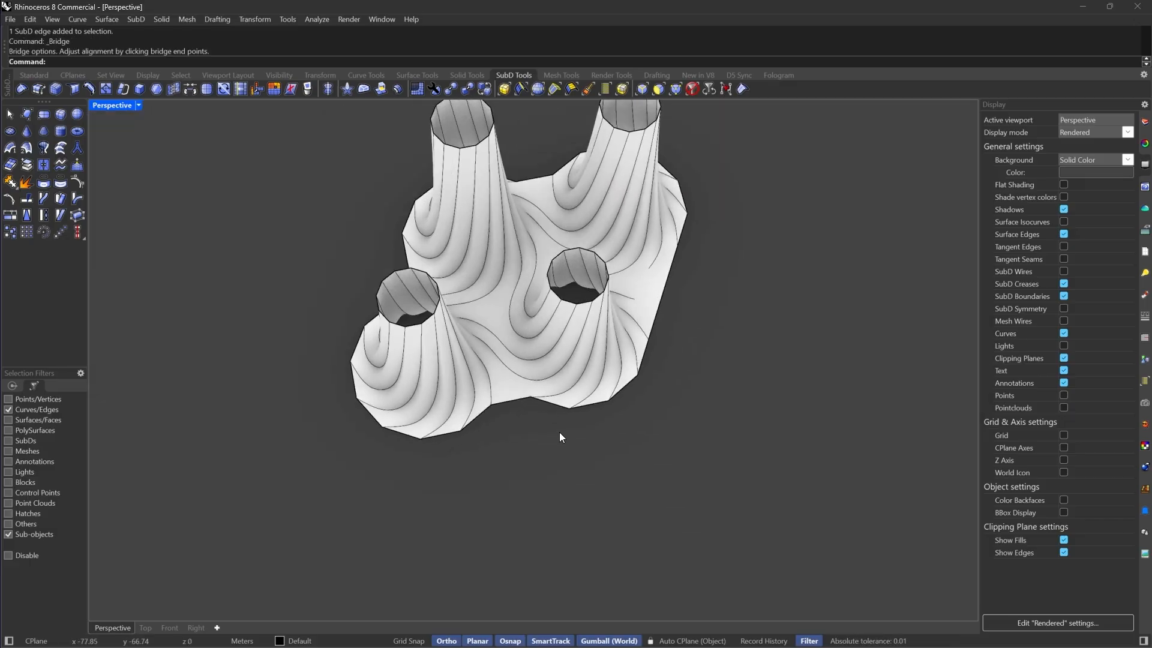
Select the seam edges around the new bridge, switching the Perspective viewport to Shaded display
left_click(551, 407)
left_click(484, 416, "shift")
right_click_drag(483, 416, 339, 512)
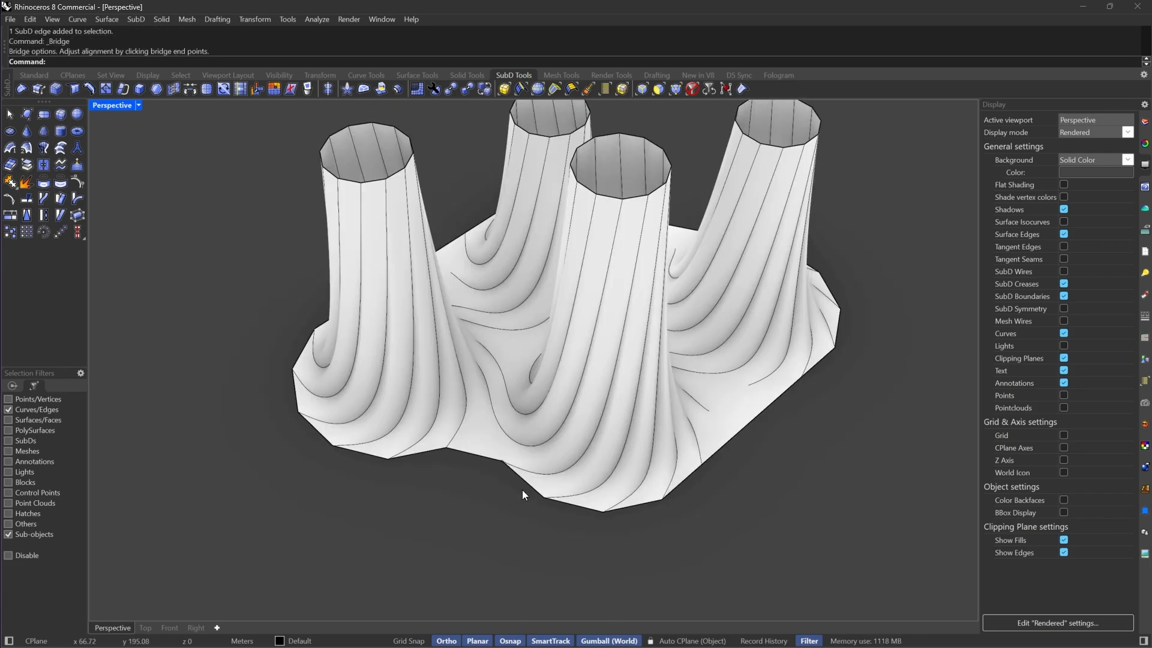
left_click(514, 486)
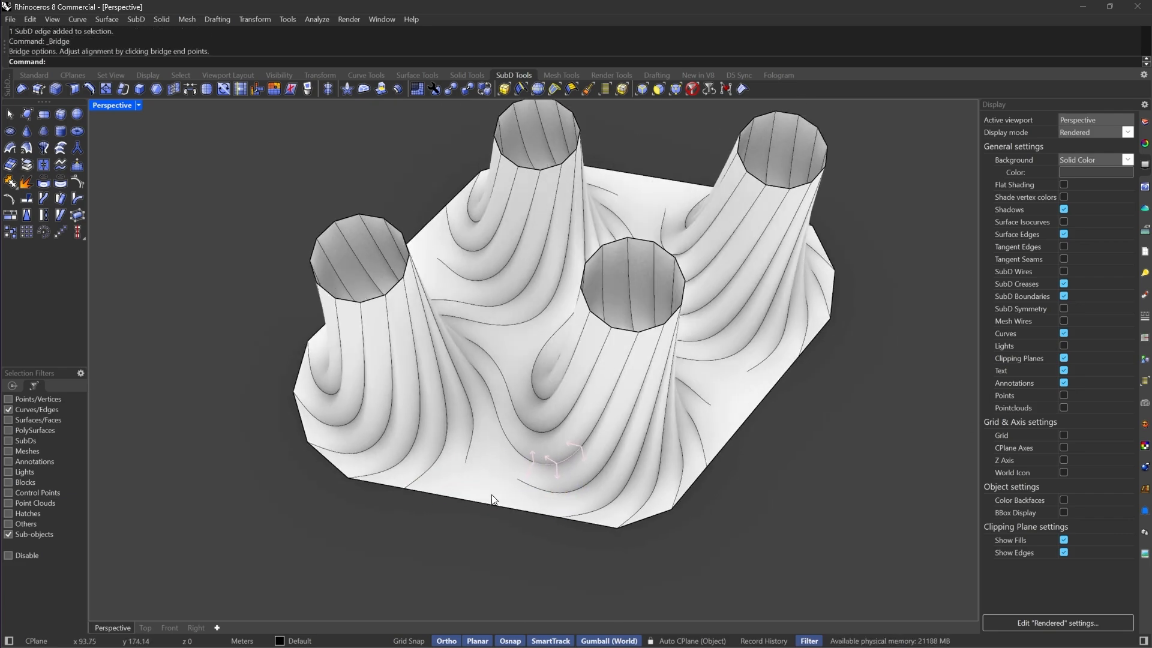
left_click(498, 483)
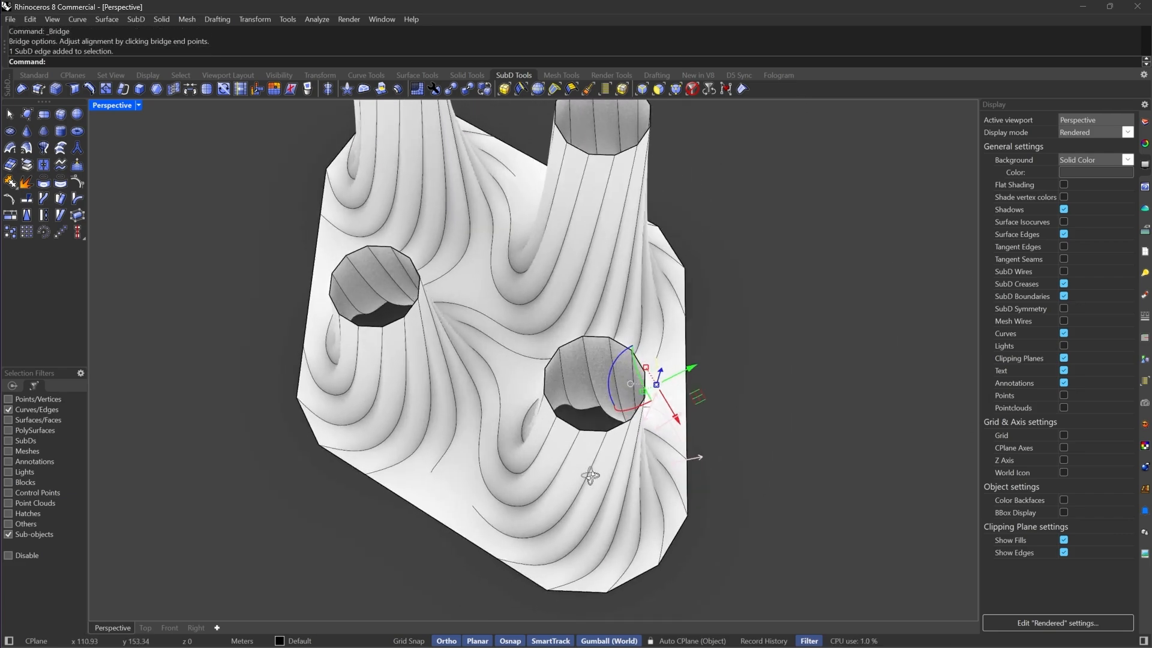
right_click_drag(483, 495, 465, 507)
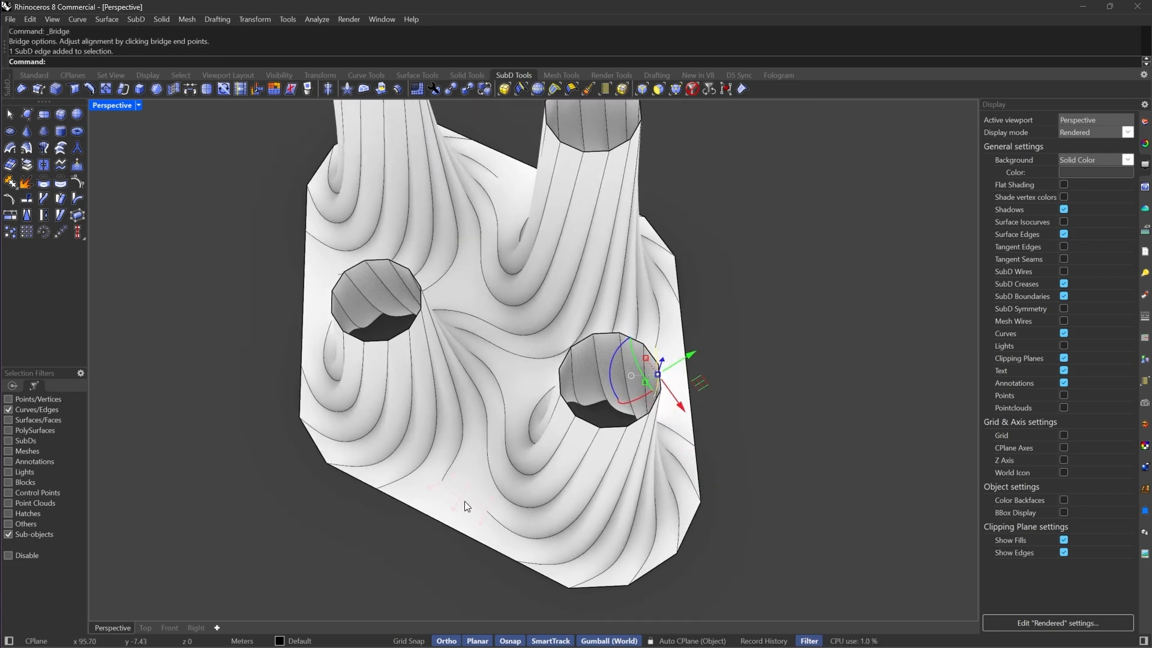
left_click(444, 510, "shift")
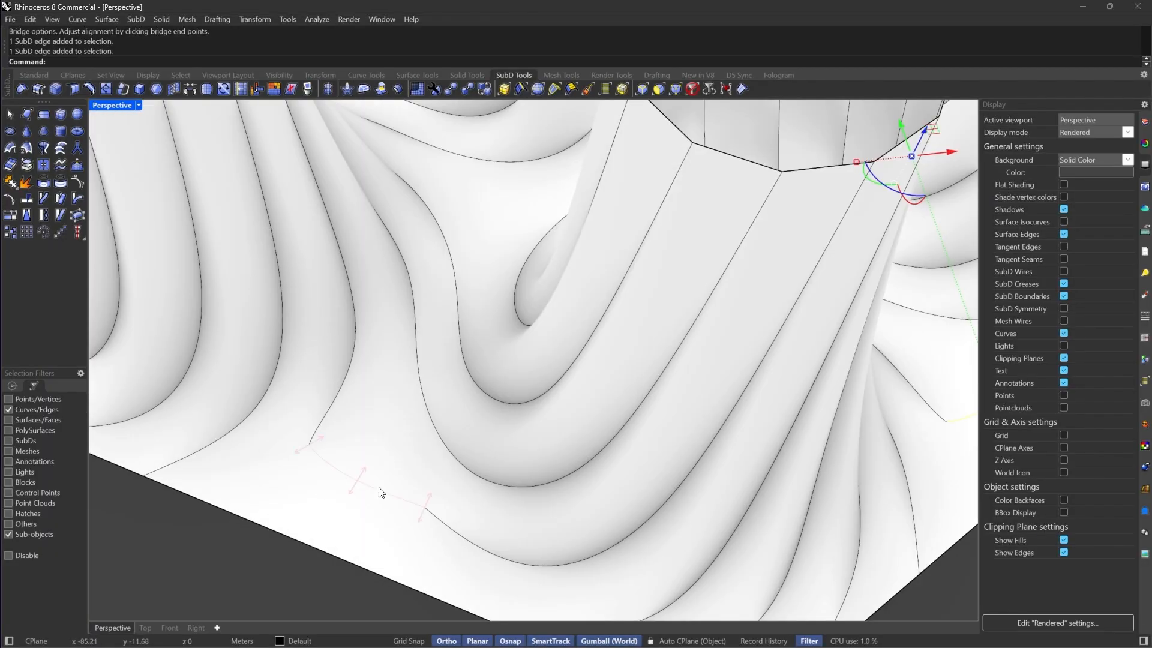
left_click(381, 485, "shift")
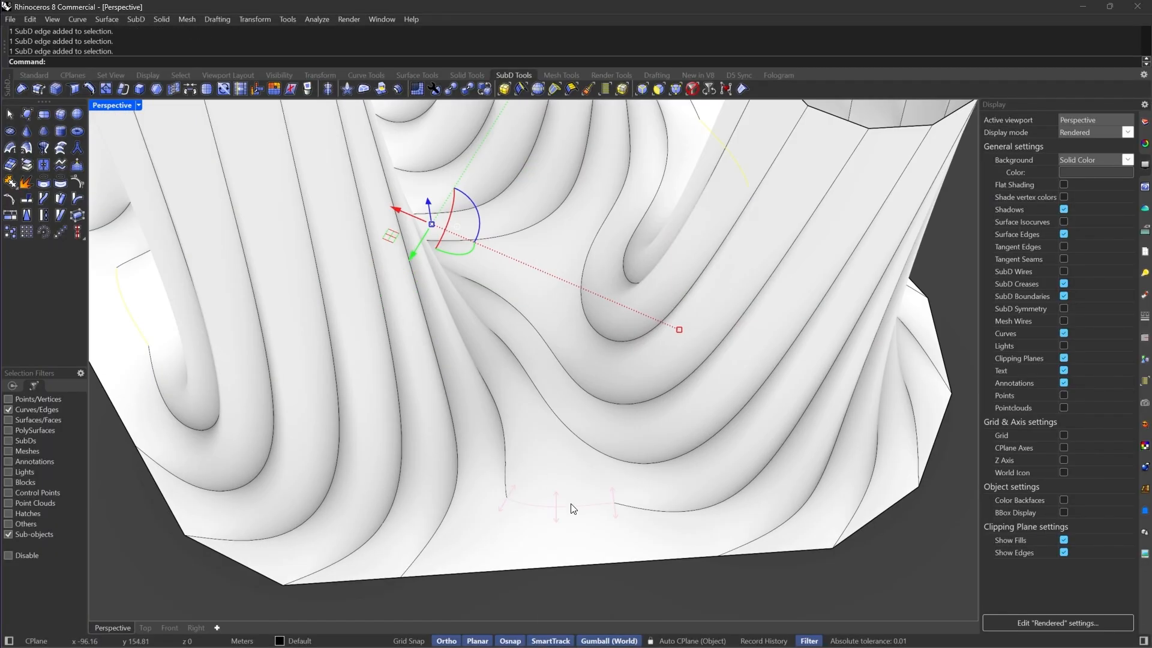
left_click(139, 106)
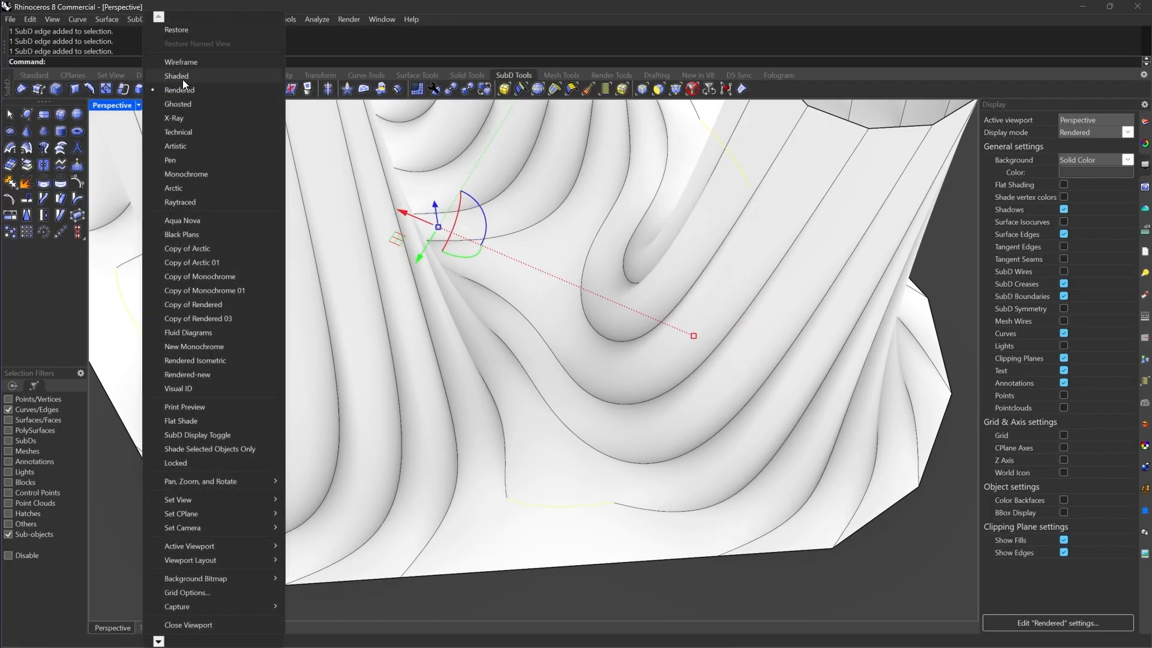
left_click(183, 79)
scroll(580, 495, "up", 4)
scroll(621, 452, "down", 6)
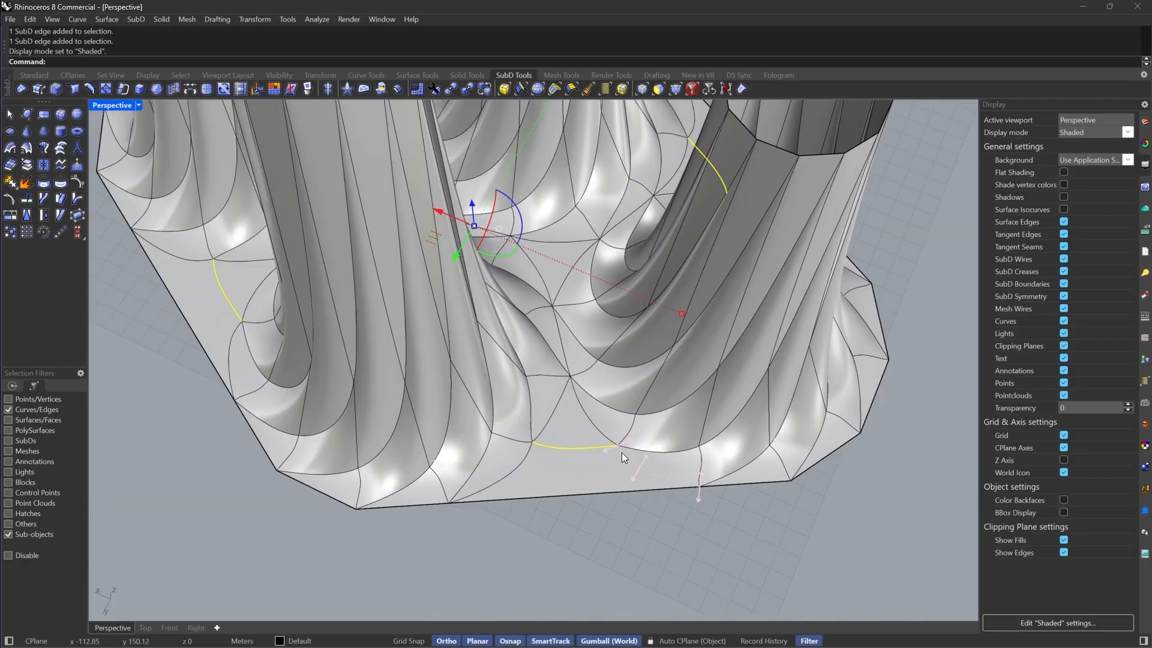
Crease the selected seam edges and set the viewport back to Rendered display
right_click_drag(606, 447, 615, 452)
left_click(741, 89)
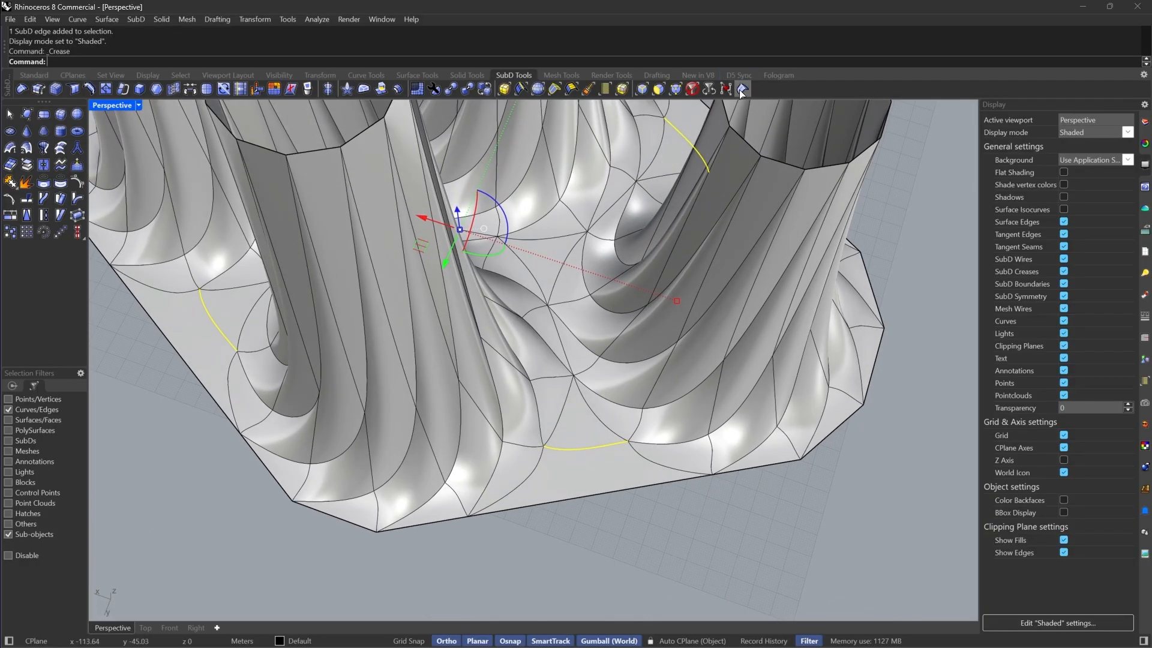
left_click(138, 105)
left_click(180, 90)
Inspect the smoothed, creased SubD shape from several angles
right_click_drag(652, 392, 684, 444)
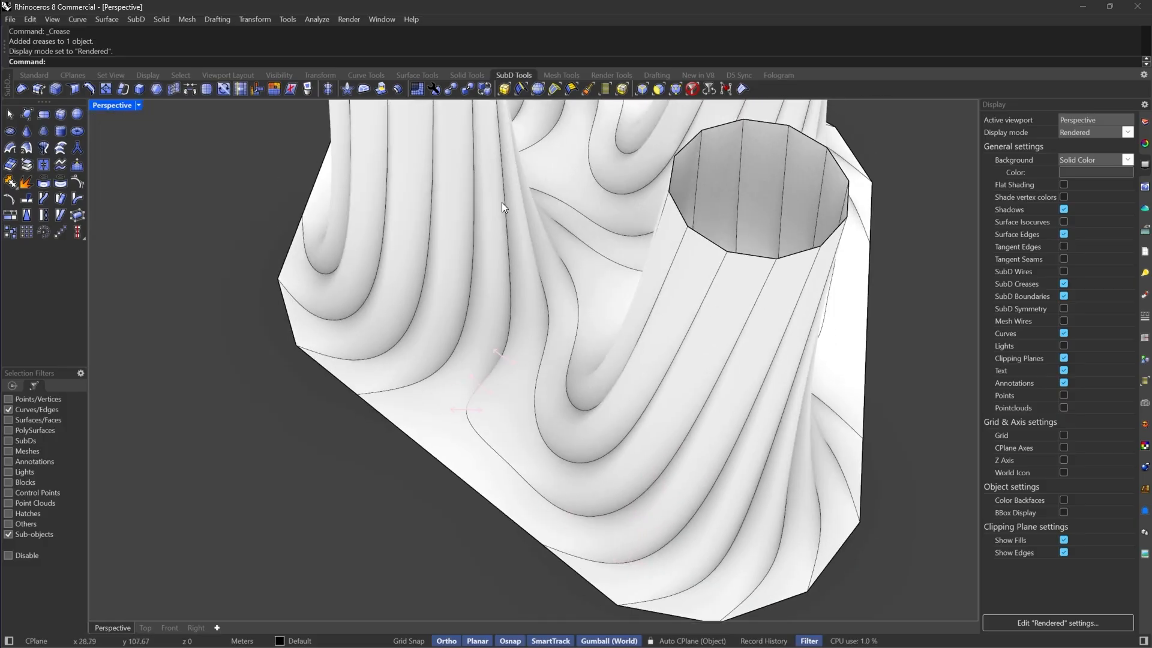
right_click_drag(502, 203, 318, 385)
scroll(548, 466, "down", 6)
scroll(318, 386, "up", 5)
right_click_drag(494, 361, 694, 321)
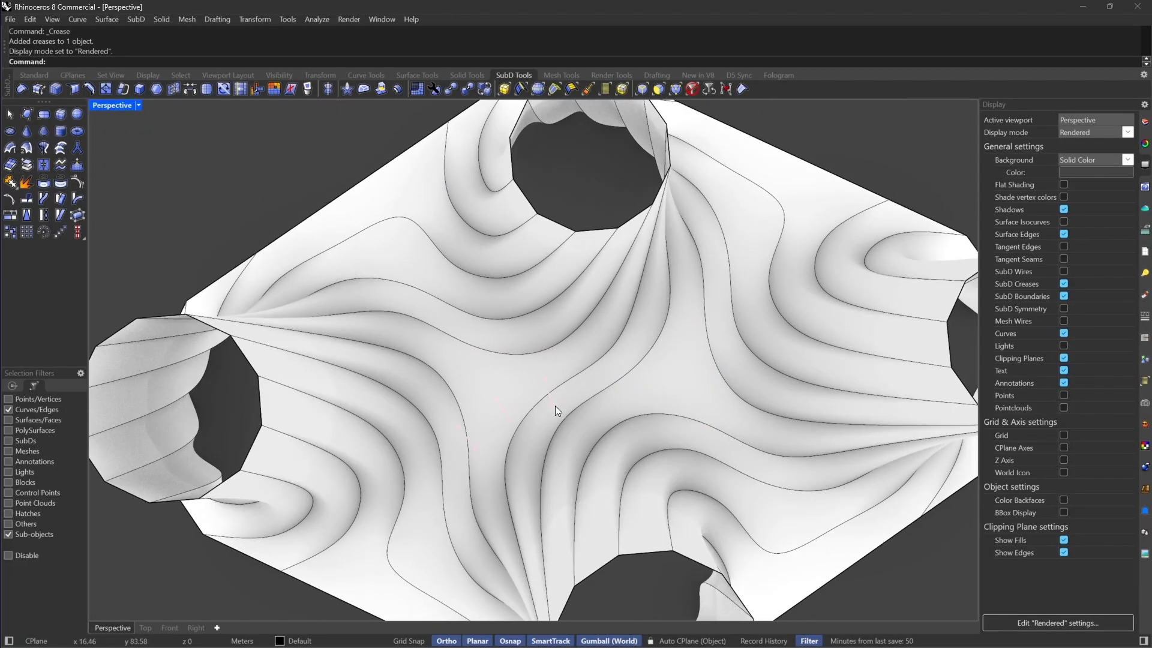
scroll(556, 406, "down", 5)
scroll(498, 356, "up", 5)
right_click_drag(498, 356, 871, 329)
scroll(635, 417, "down", 5)
scroll(721, 280, "up", 5)
right_click_drag(635, 417, 671, 361)
scroll(670, 361, "down", 7)
In the Top view, bridge the upper and lower edges of the right ring's hole with a single strip
left_click(145, 627)
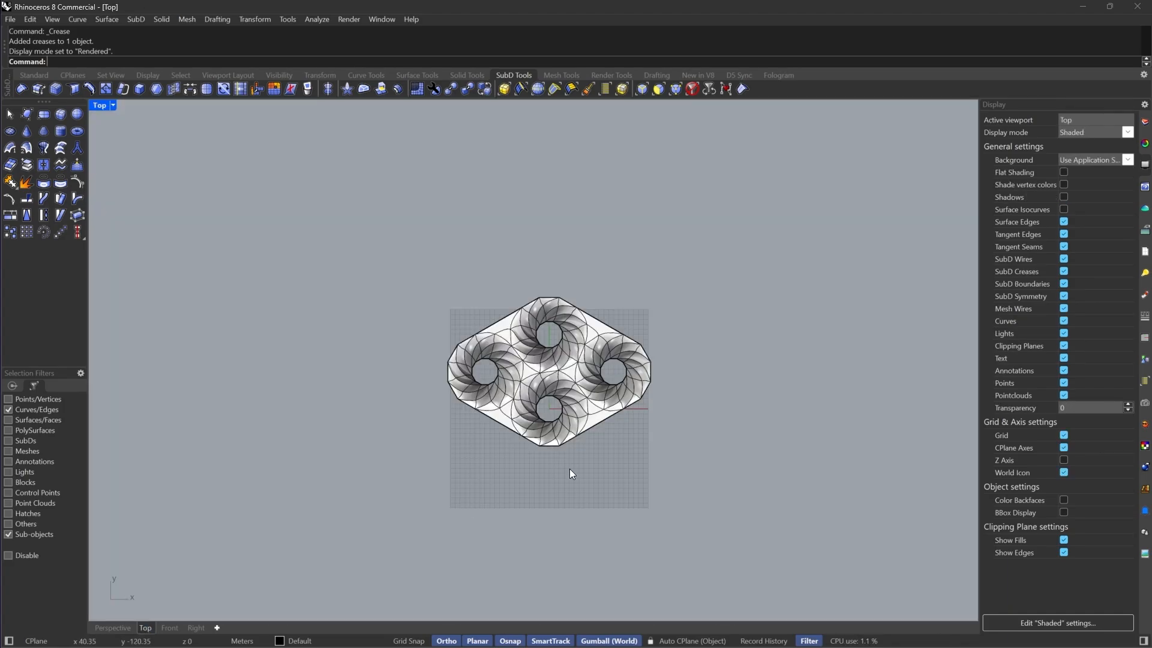
scroll(570, 469, "up", 5)
key("Tab")
key("Tab")
right_click_drag(810, 214, 753, 258)
scroll(628, 311, "up", 3)
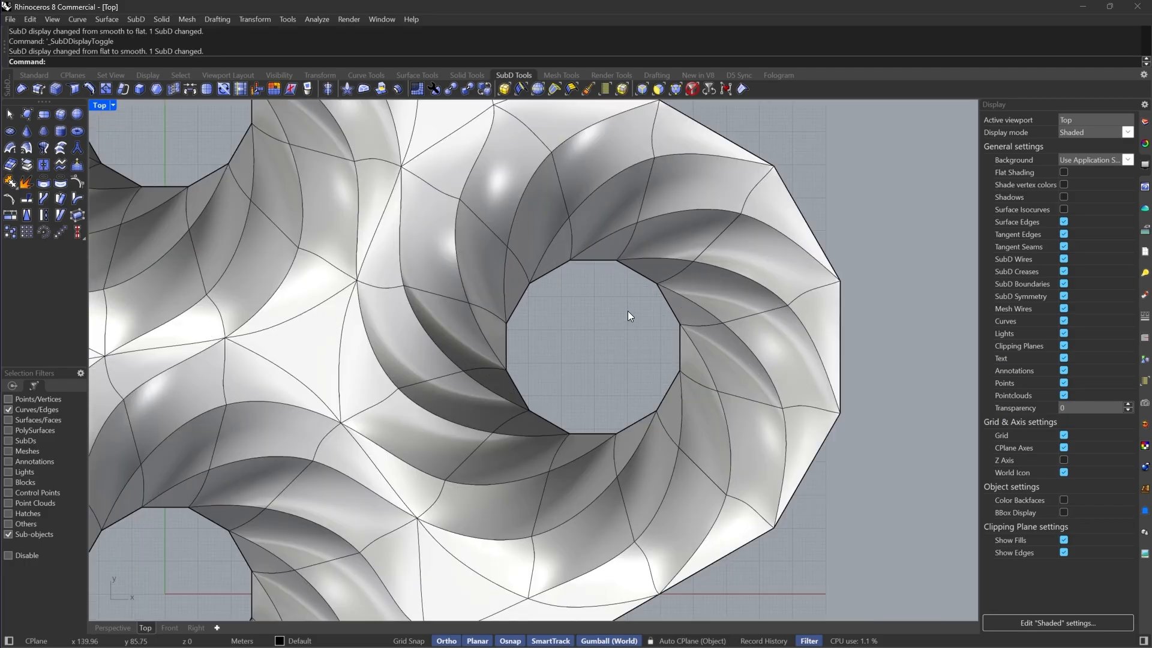
scroll(539, 399, "up", 3)
left_click(545, 281, "ctrl+shift")
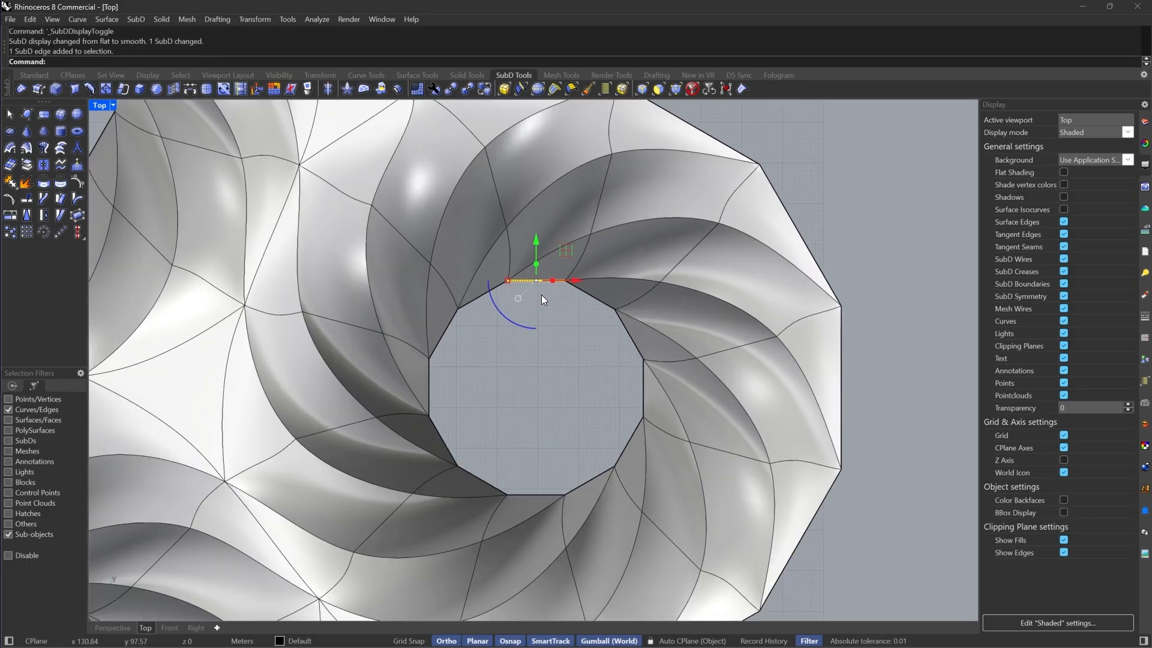
left_click(543, 496, "ctrl+shift")
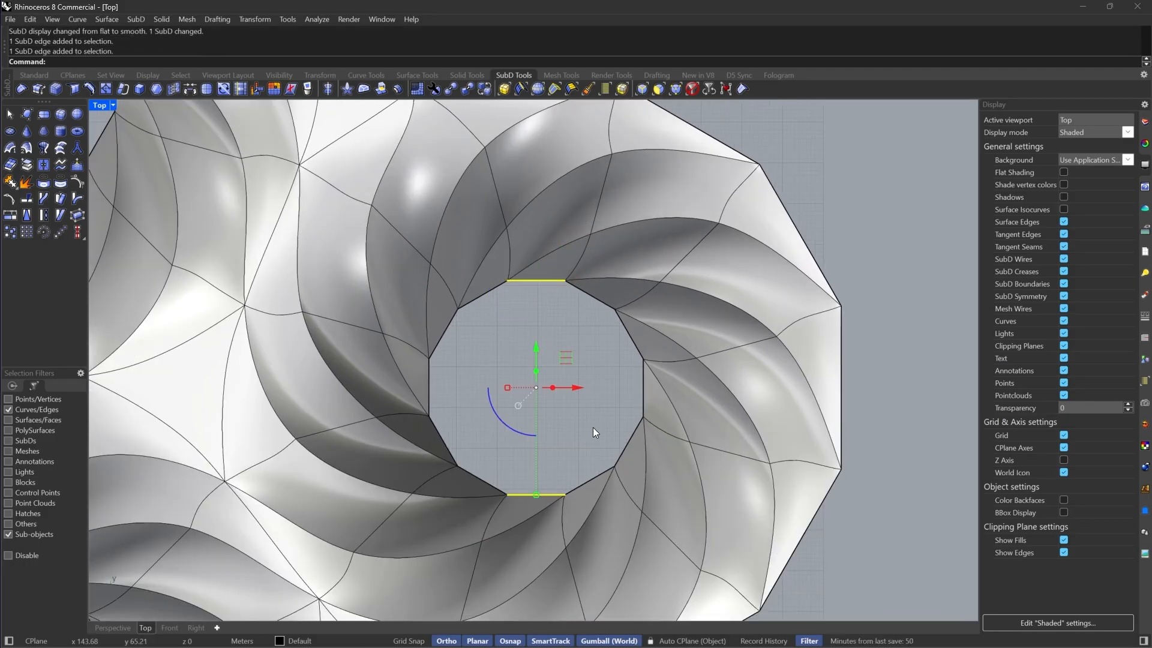
scroll(593, 427, "down", 1)
left_click(190, 89)
scroll(599, 337, "up", 2)
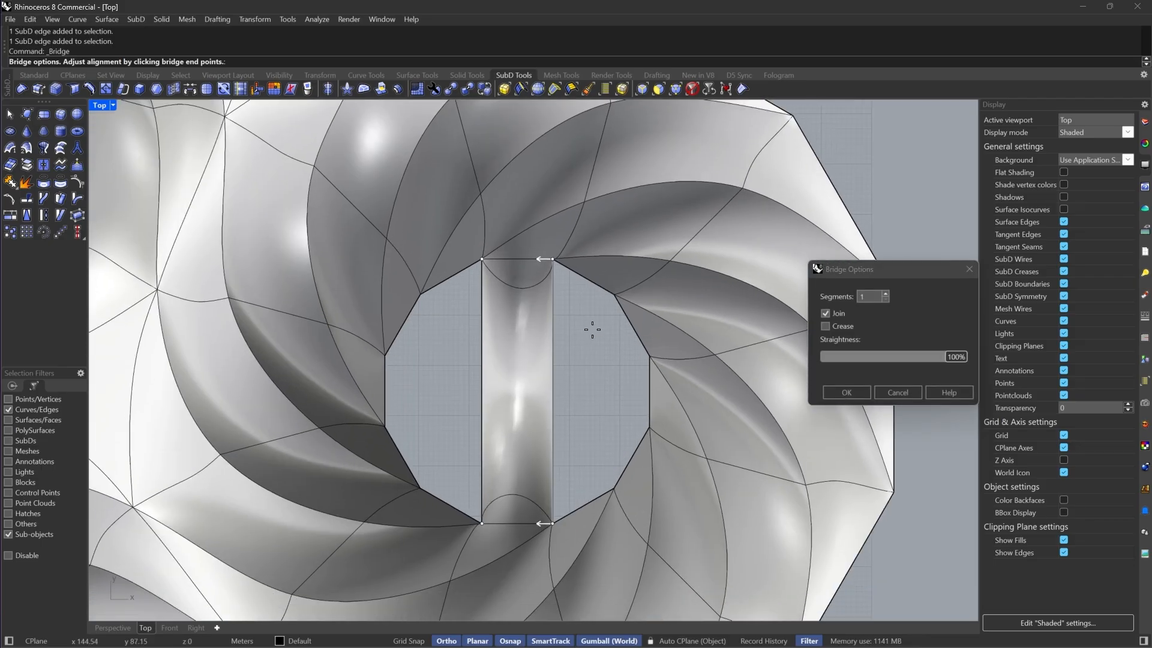
right_click_drag(610, 427, 611, 396)
right_click(611, 396)
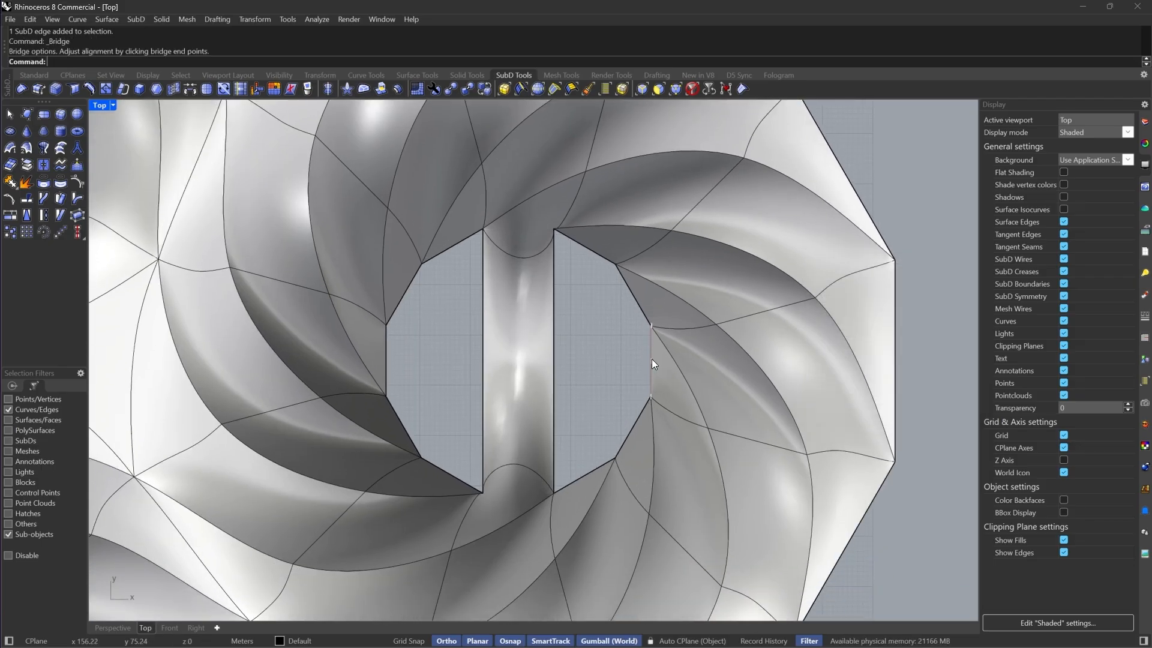
Bridge the hole's right-side edges to the central strip
double_click(651, 359)
left_click_drag(698, 355, 595, 379, "ctrl")
left_click_drag(501, 388, 501, 388, "ctrl")
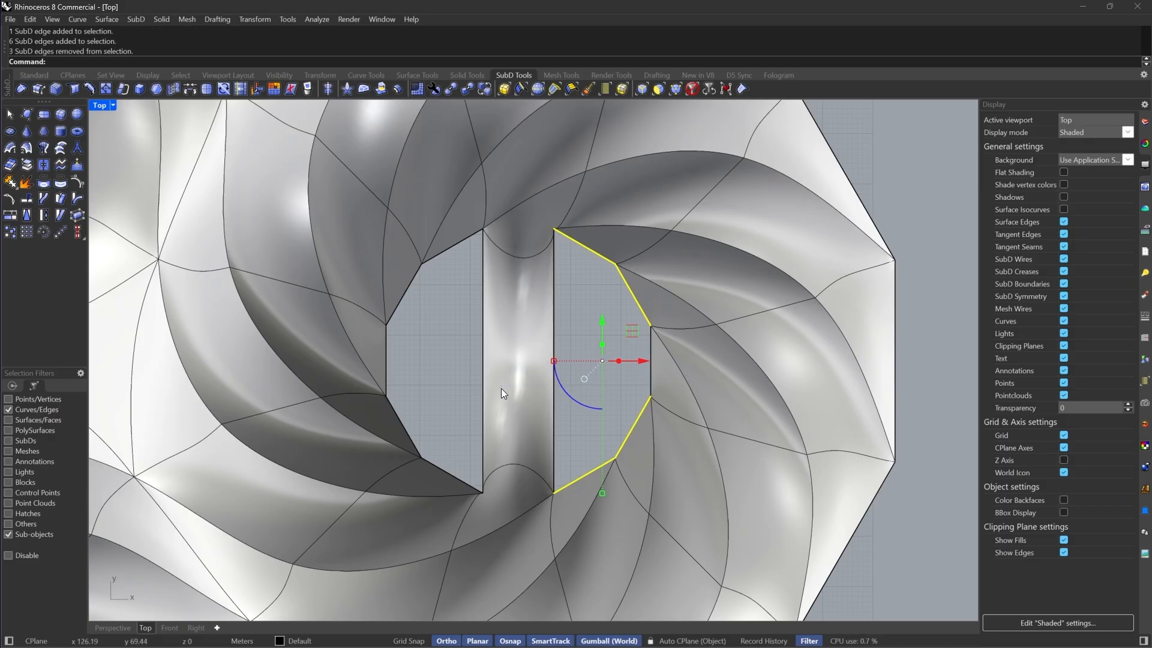
left_click(190, 89)
right_click(630, 445)
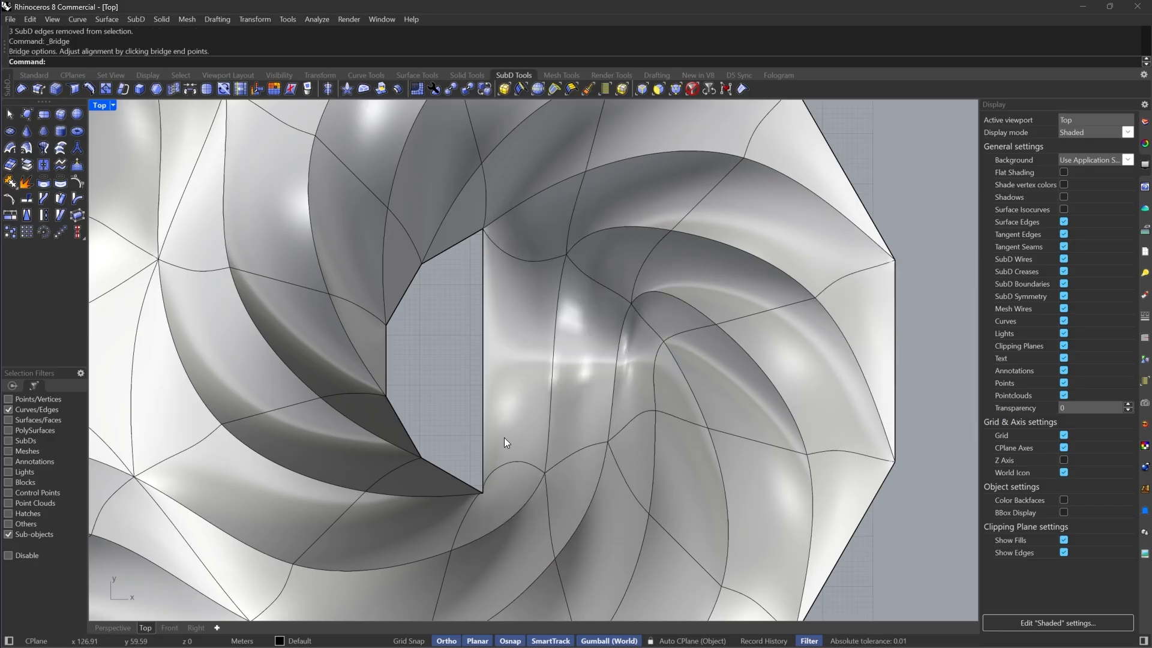
Bridge the hole's left-side edges to the central strip, closing the hole
right_click_drag(504, 443, 614, 442)
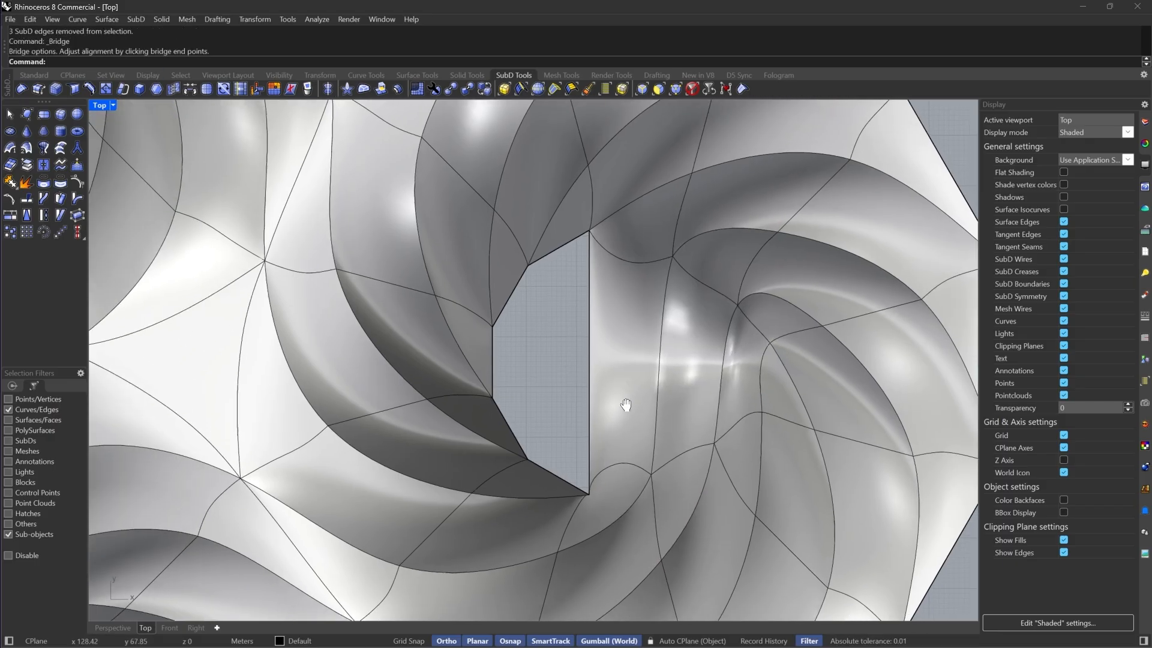
double_click(591, 345)
left_click_drag(617, 356, 437, 372)
left_click(195, 88)
right_click(205, 112)
scroll(684, 308, "down", 6)
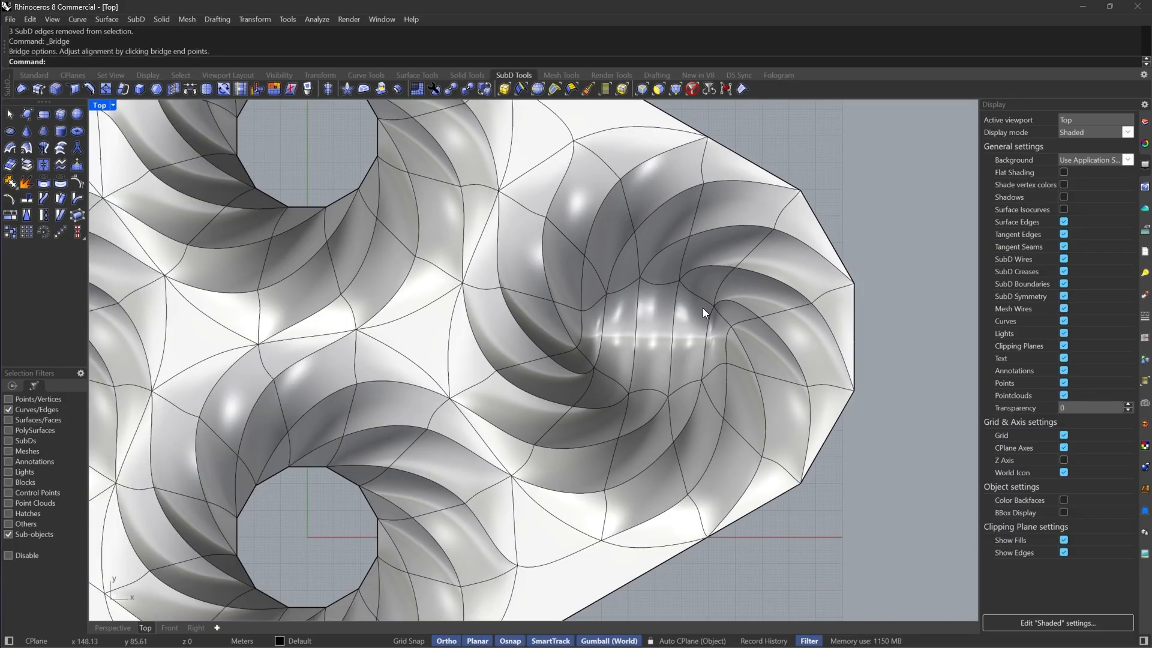
scroll(713, 336, "up", 6)
Crease the edges running across the filled right hole
left_click_drag(736, 345, 534, 351)
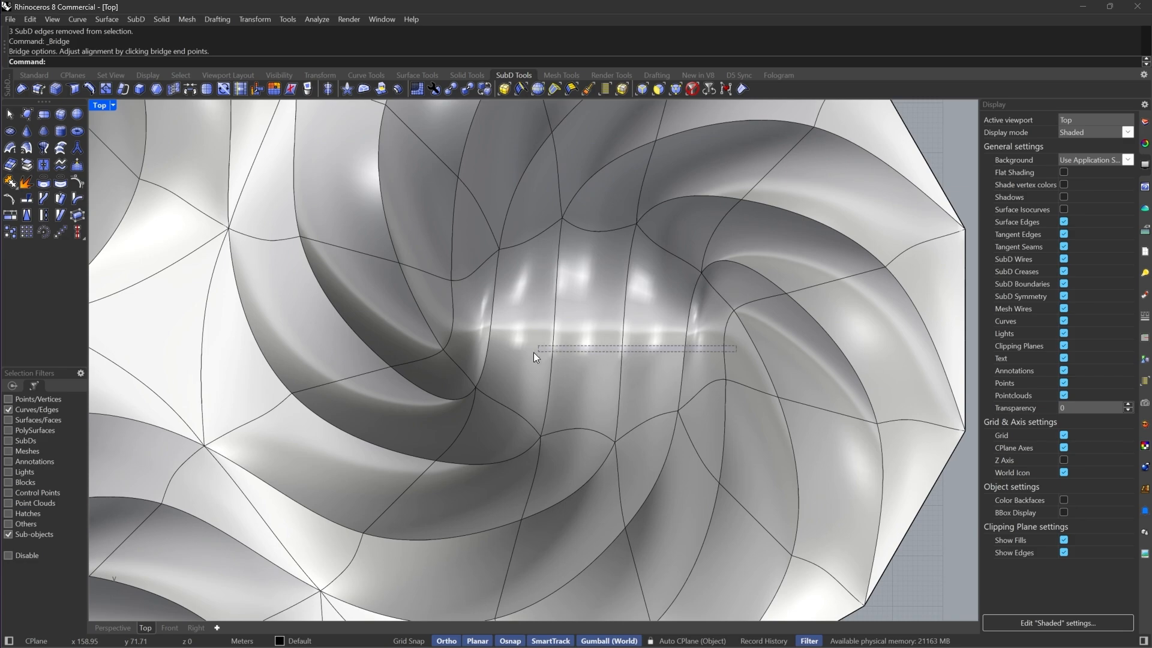
left_click_drag(448, 344, 443, 318)
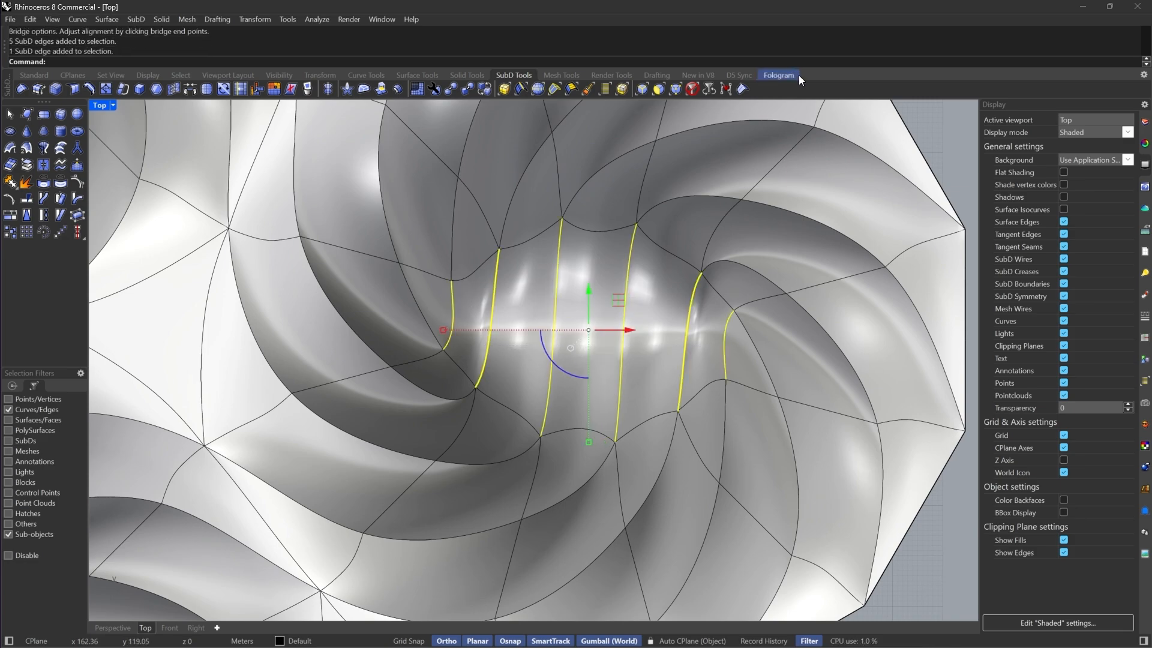
left_click(744, 88)
scroll(741, 316, "down", 3)
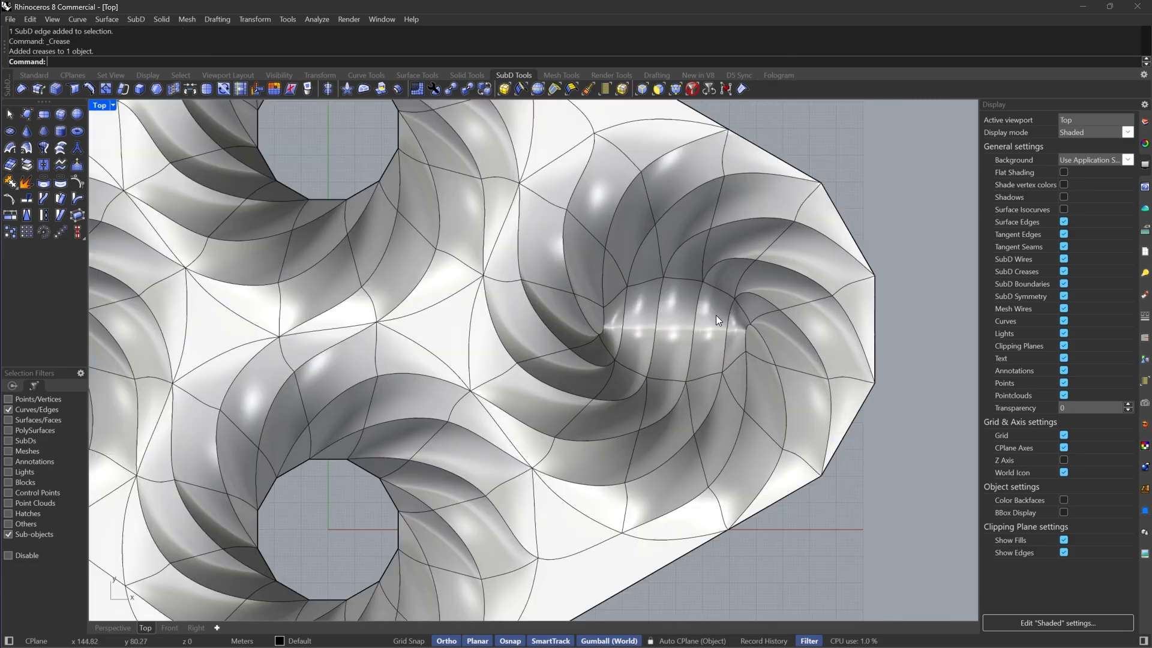
Bridge the upper and lower edges of the left ring's hole with a central strip
scroll(750, 327, "up", 2)
scroll(709, 280, "down", 3)
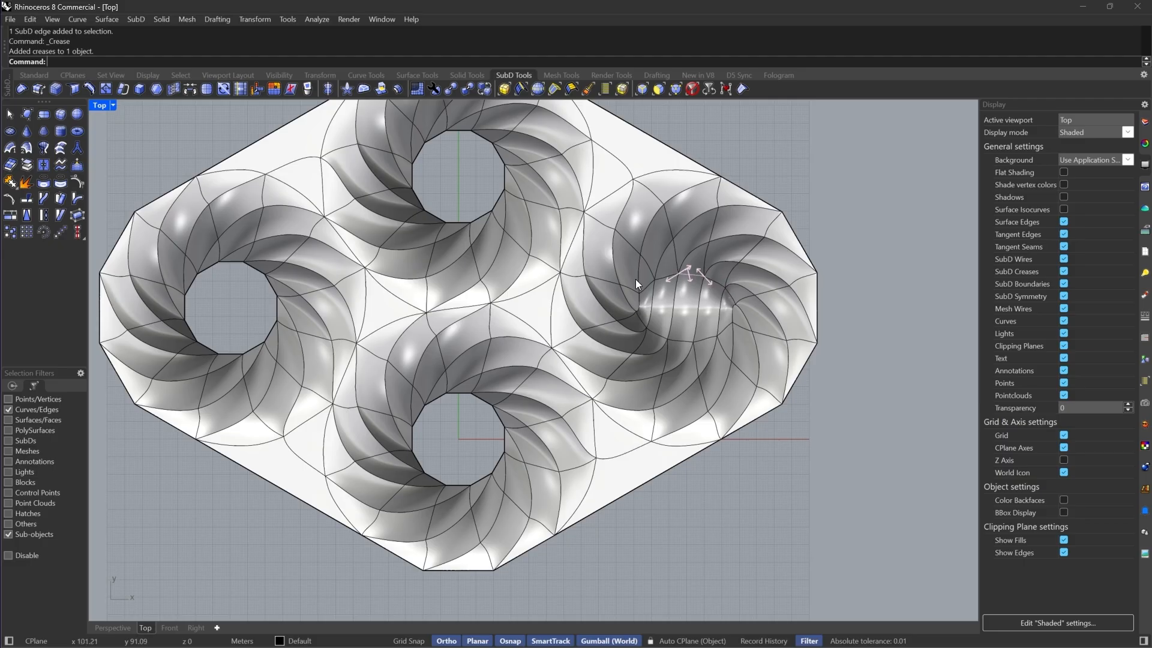
scroll(757, 352, "up", 3)
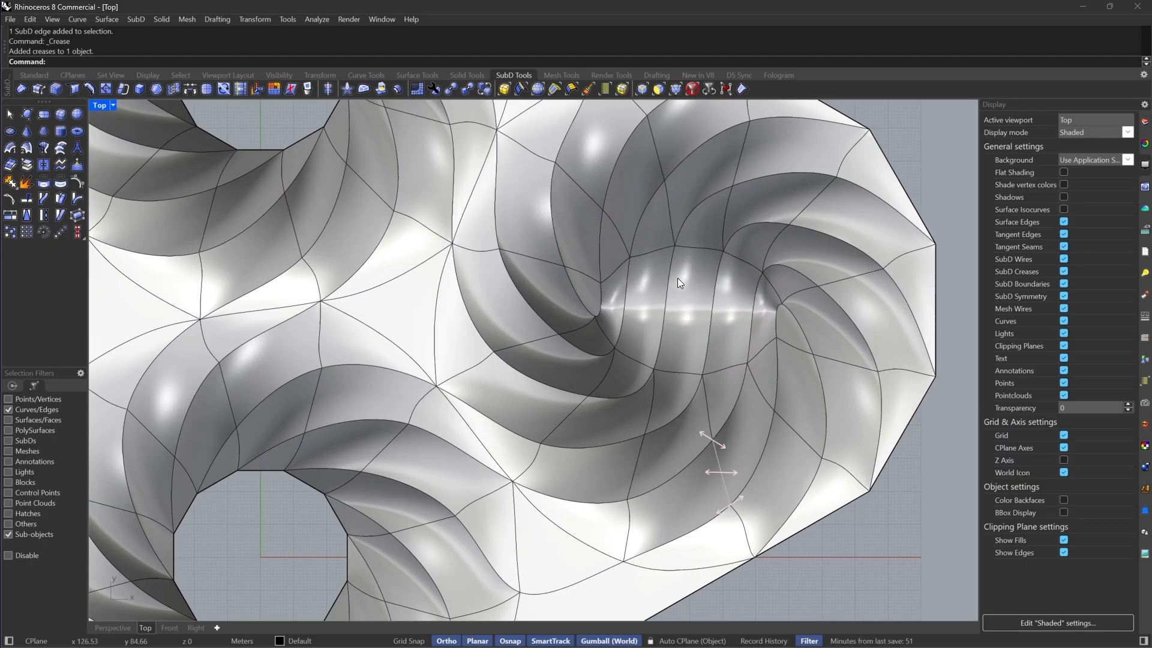
scroll(712, 472, "down", 4)
right_click_drag(601, 436, 694, 413)
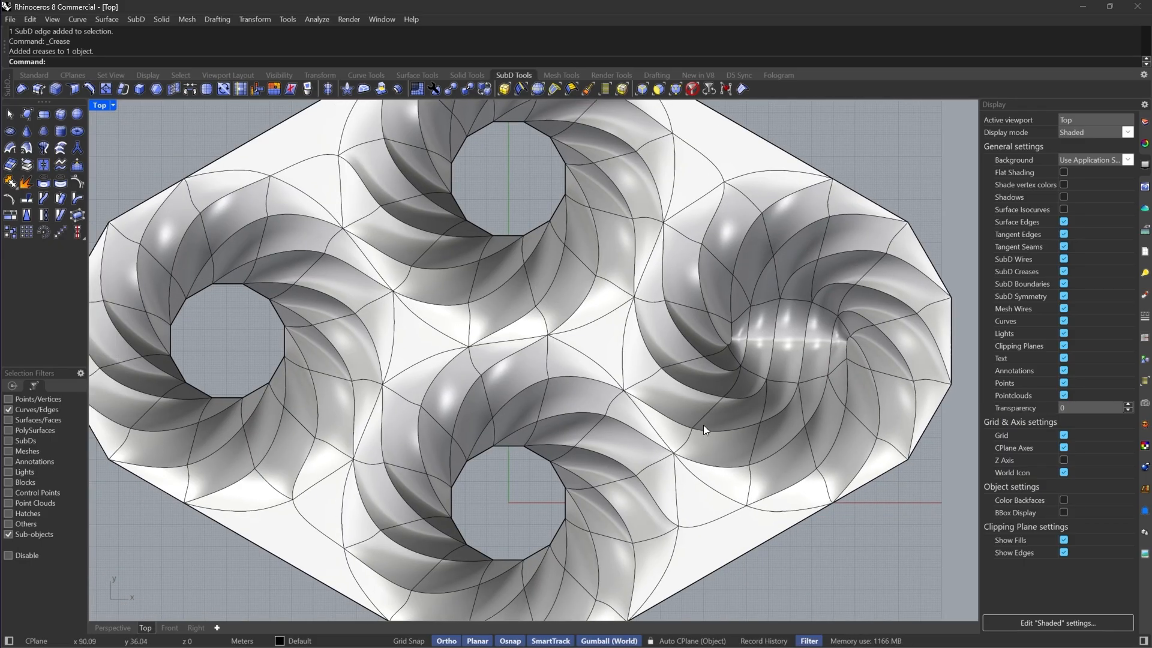
right_click_drag(572, 422, 635, 461)
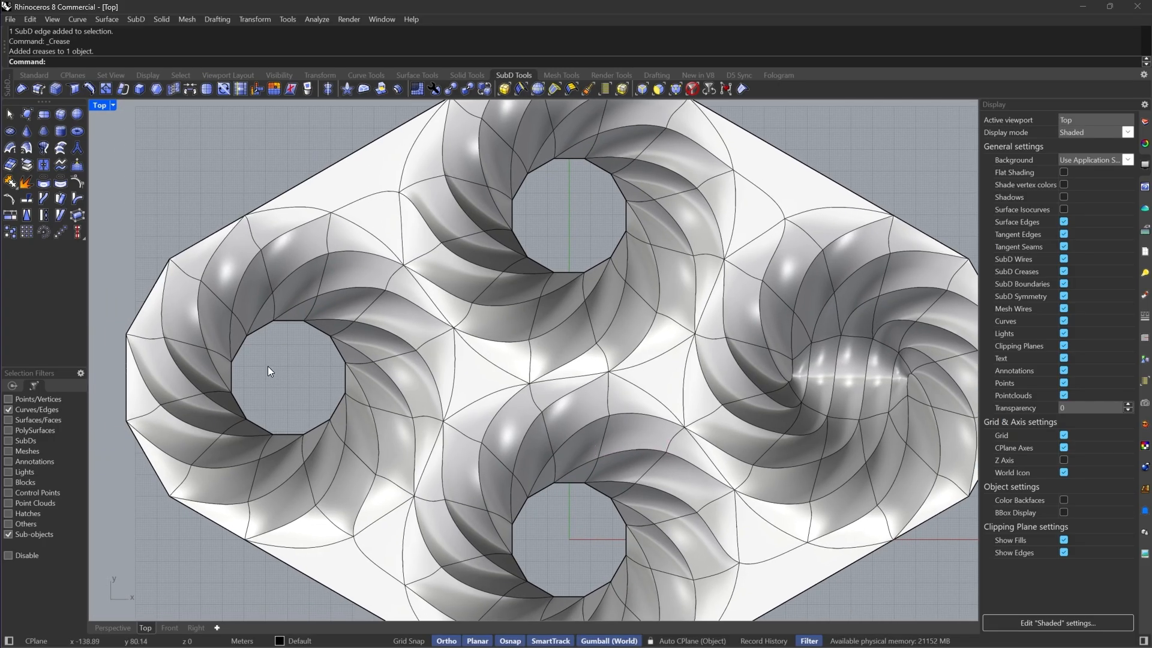
scroll(269, 366, "up", 10)
right_click_drag(378, 391, 544, 385)
left_click_drag(504, 215, 486, 570)
left_click(192, 92)
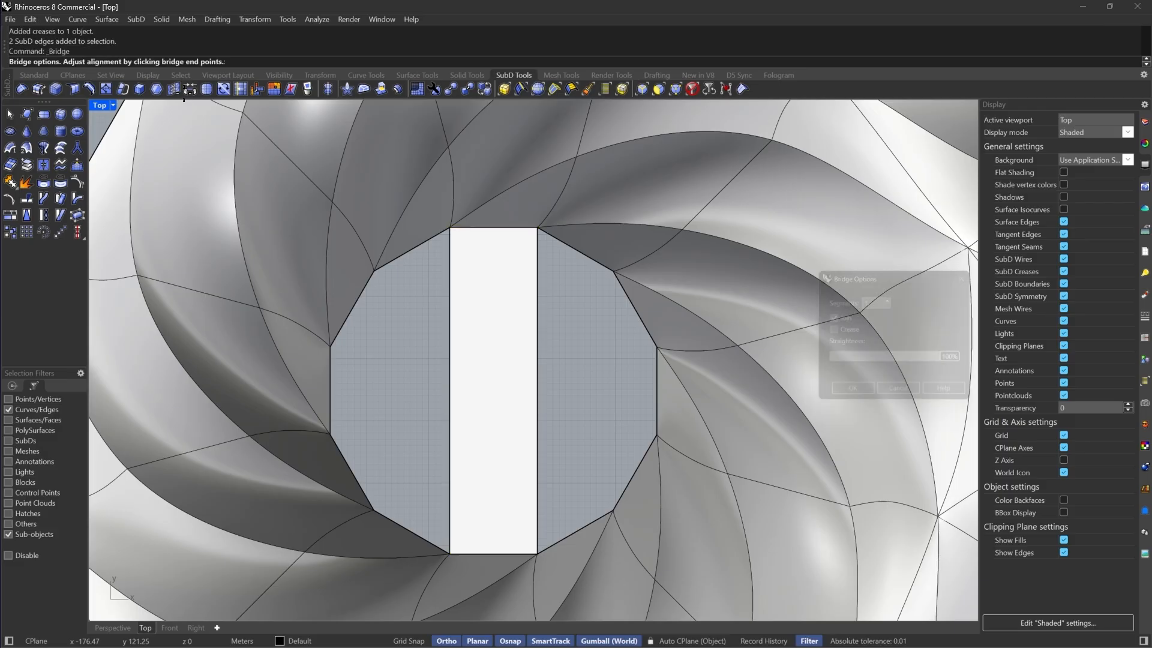
right_click(592, 305)
Bridge both side edge loops of the left hole to its central strip
double_click(657, 364)
right_click(551, 284)
right_click(551, 283)
left_click_drag(669, 373, 309, 367, "ctrl")
double_click(449, 302)
right_click(394, 322)
Crease the edges running across the filled left hole
right_click(437, 294)
left_click_drag(675, 387, 309, 409)
left_click(347, 89)
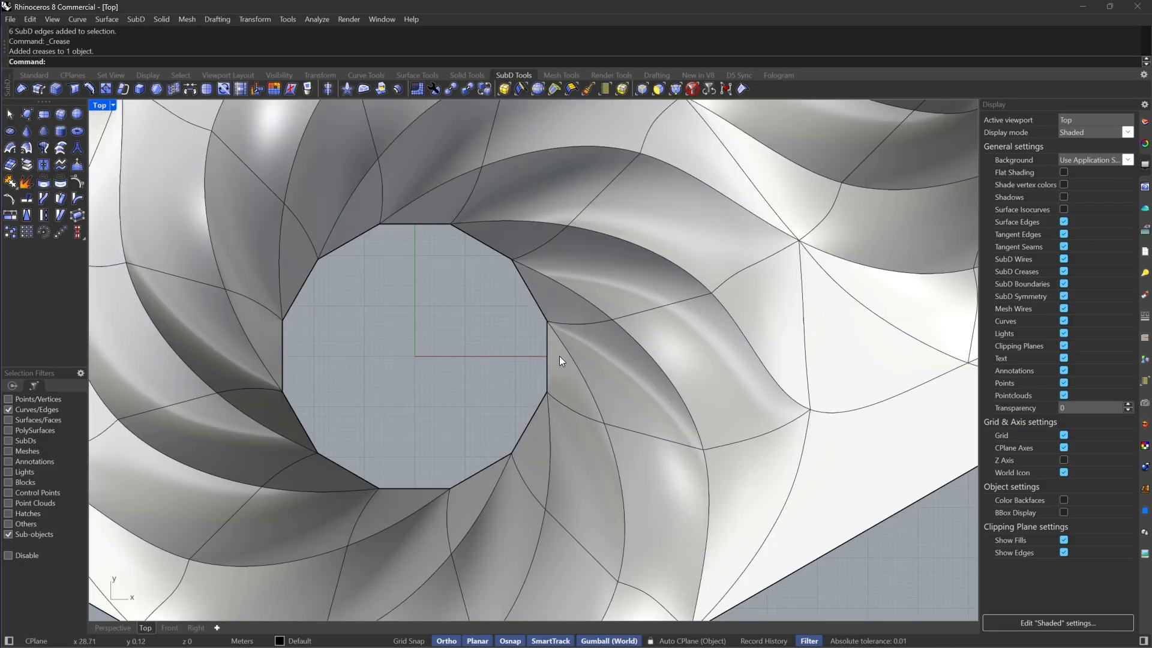
Bridge across another ring's hole and connect its upper edges to the new strip
left_click_drag(559, 355, 493, 311)
right_click(493, 311)
double_click(556, 249)
left_click_drag(498, 222, 498, 376, "ctrl")
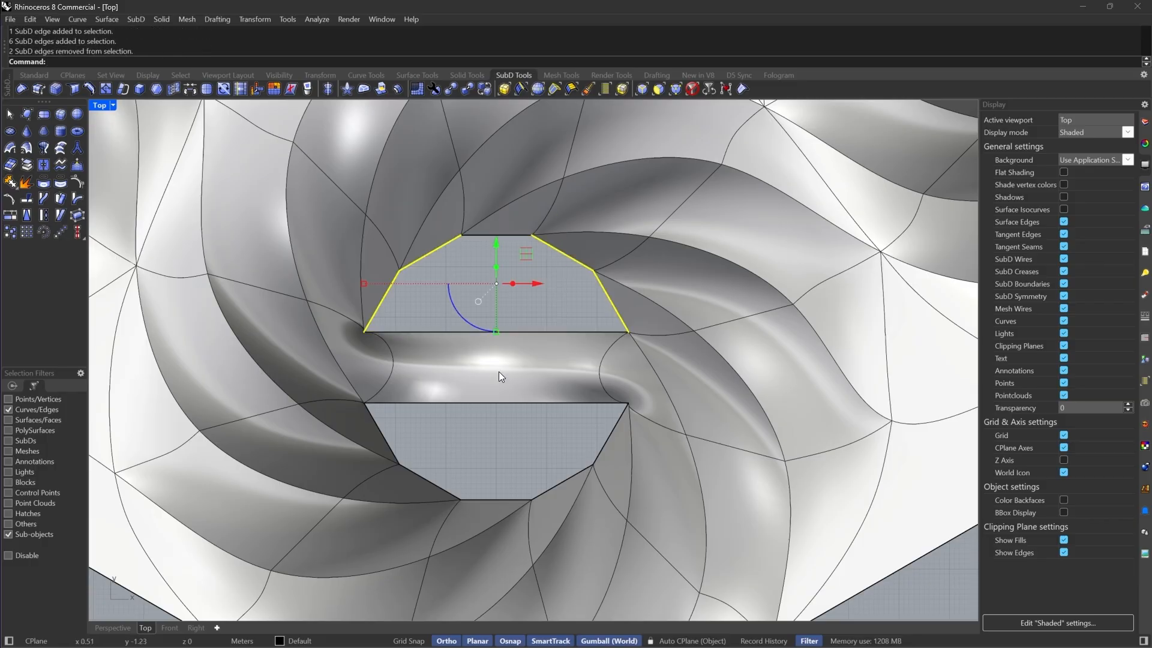
right_click(498, 376)
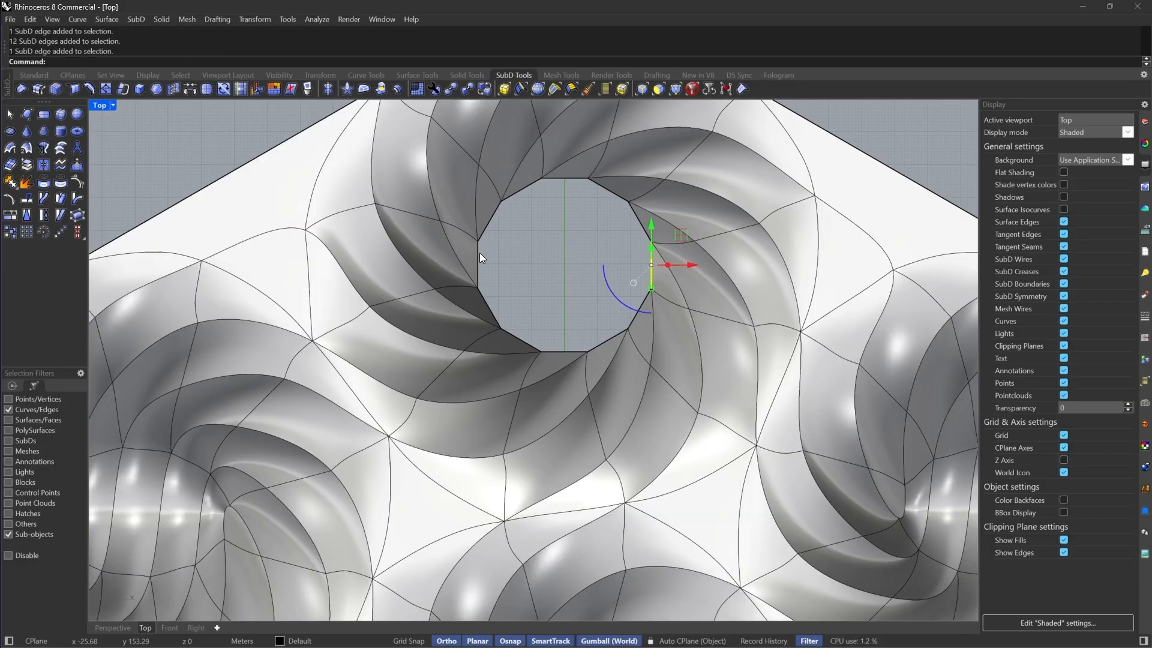
Bridge the lower edges of the same ring's hole to its new central strip
left_click(480, 254, "shift")
right_click(483, 252)
double_click(570, 178)
left_click_drag(571, 168, 559, 303, "ctrl")
right_click(560, 305)
right_click_drag(559, 306, 566, 240)
right_click(556, 312)
scroll(536, 303, "down", 6)
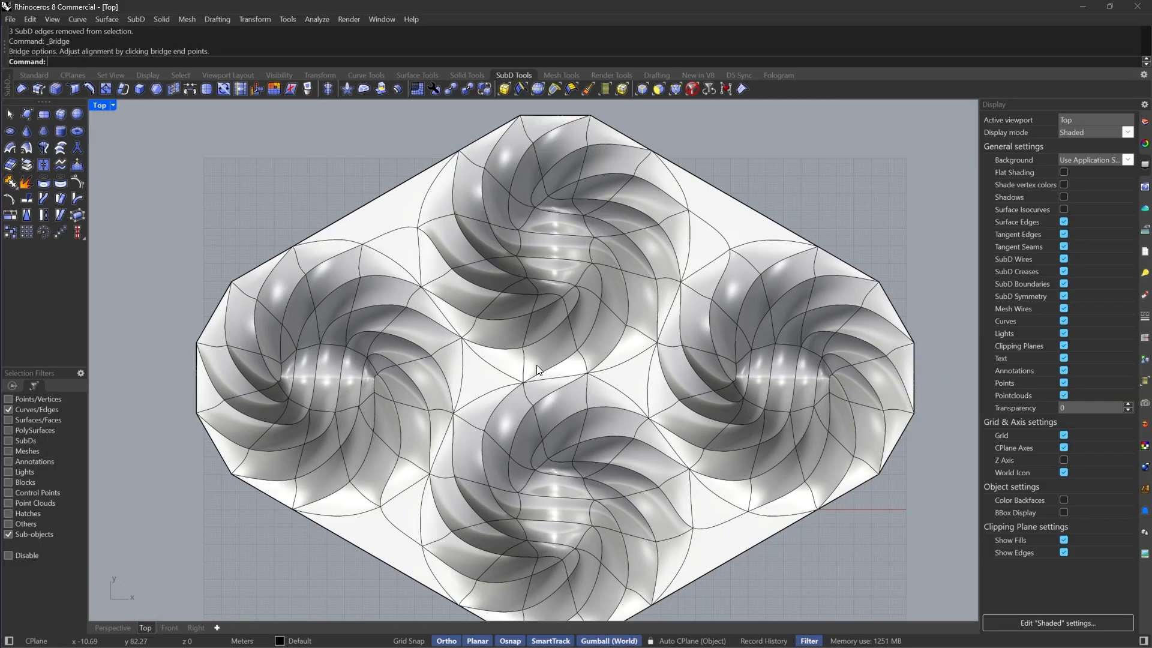
scroll(536, 365, "up", 5)
Crease the edges running across the filled holes of the upper and lower rings
key("Tab")
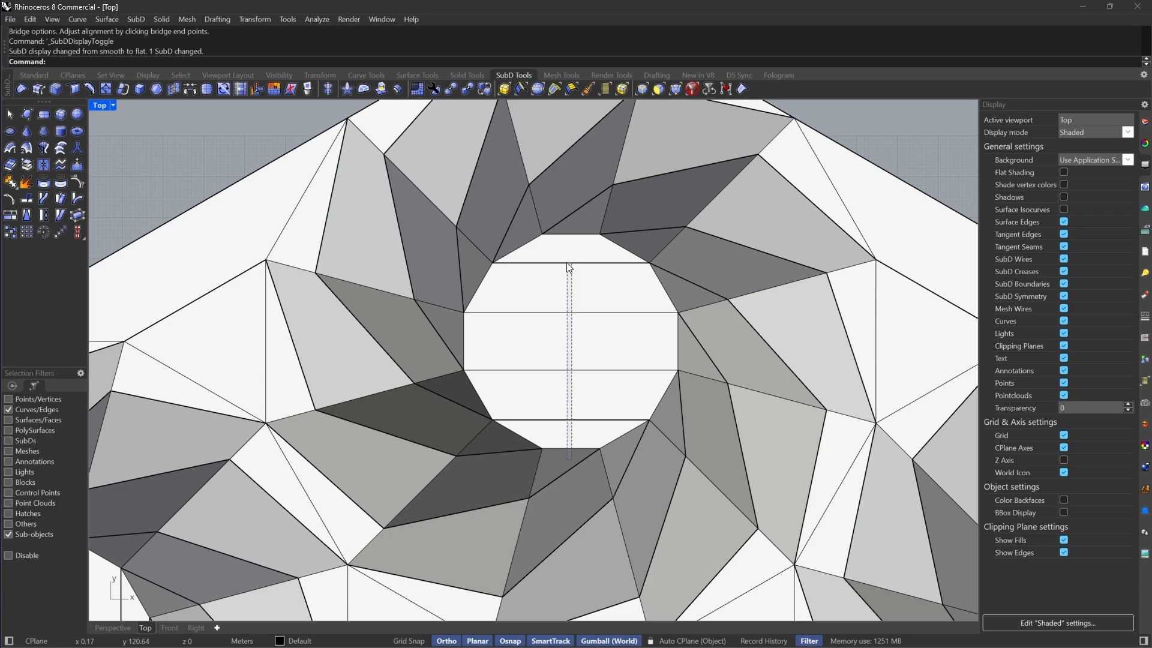
left_click_drag(566, 261, 566, 228)
key("Tab")
scroll(555, 227, "down", 8)
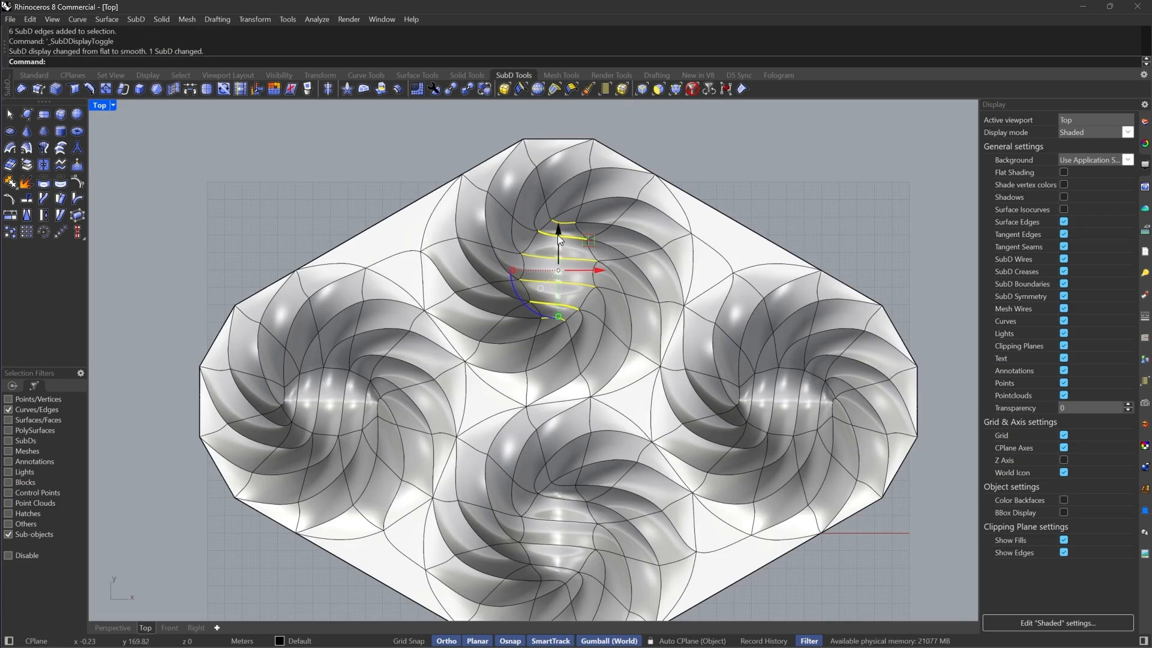
right_click_drag(545, 439, 550, 280)
scroll(564, 341, "up", 8)
mouse_move(590, 271)
left_mouse_down()
mouse_move(552, 496)
mouse_move(564, 506)
mouse_move(555, 386)
left_mouse_up()
left_click_drag(572, 507, 572, 334)
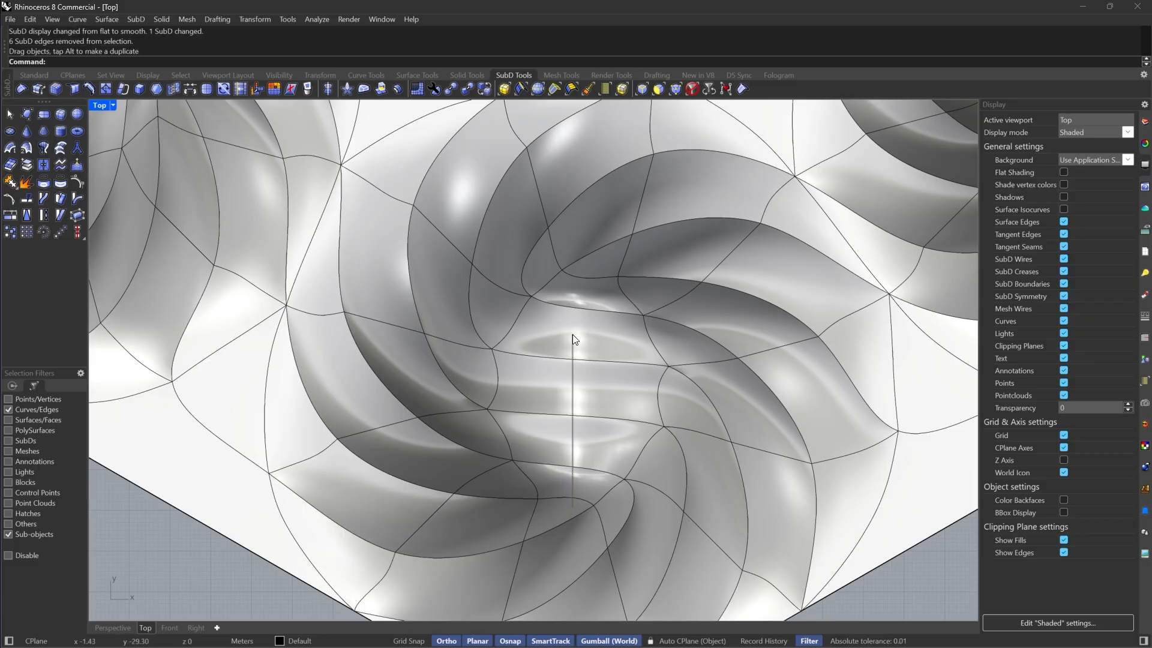
left_click_drag(567, 293, 567, 291, "shift")
left_click(591, 278, "shift")
scroll(591, 333, "down", 6)
right_click_drag(592, 207, 596, 386)
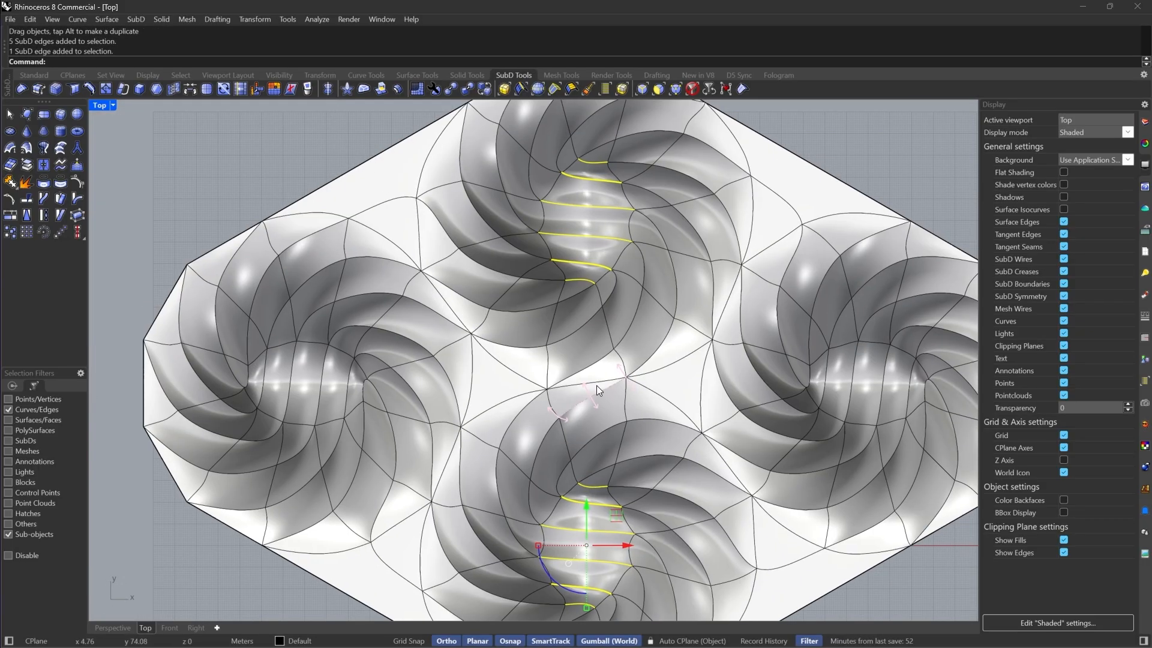
right_click_drag(588, 246, 546, 222)
left_click(742, 89)
Crease the remaining cross edges inside the lower ring's filled hole
scroll(552, 262, "up", 5)
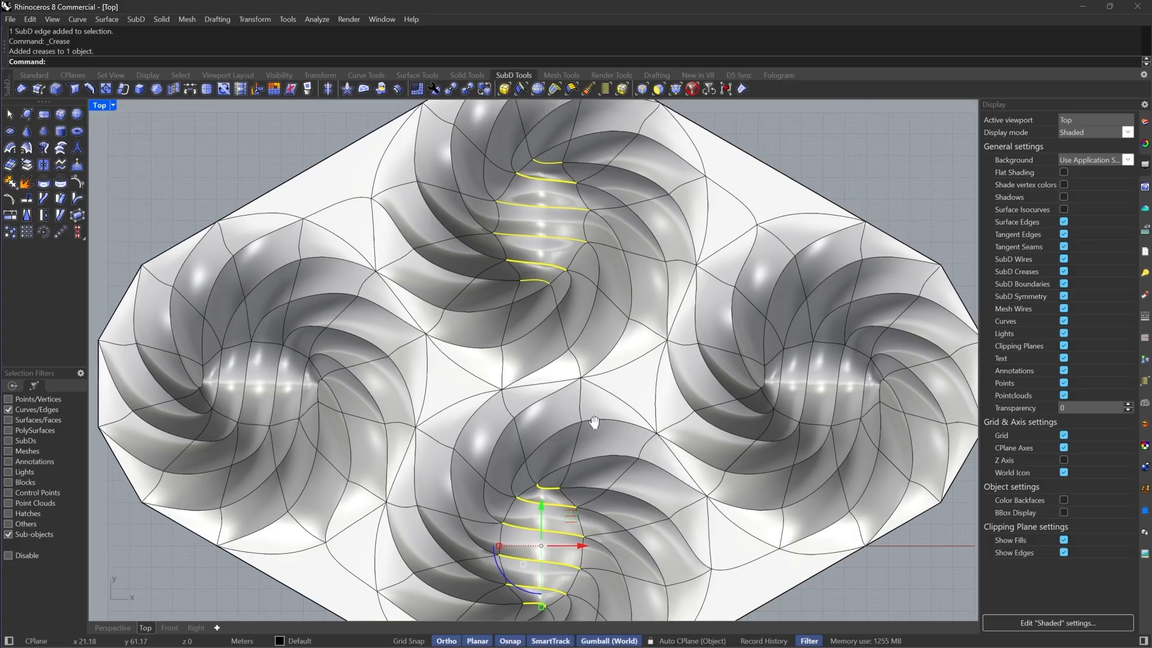
right_click_drag(552, 262, 543, 480)
left_click_drag(540, 432, 540, 429)
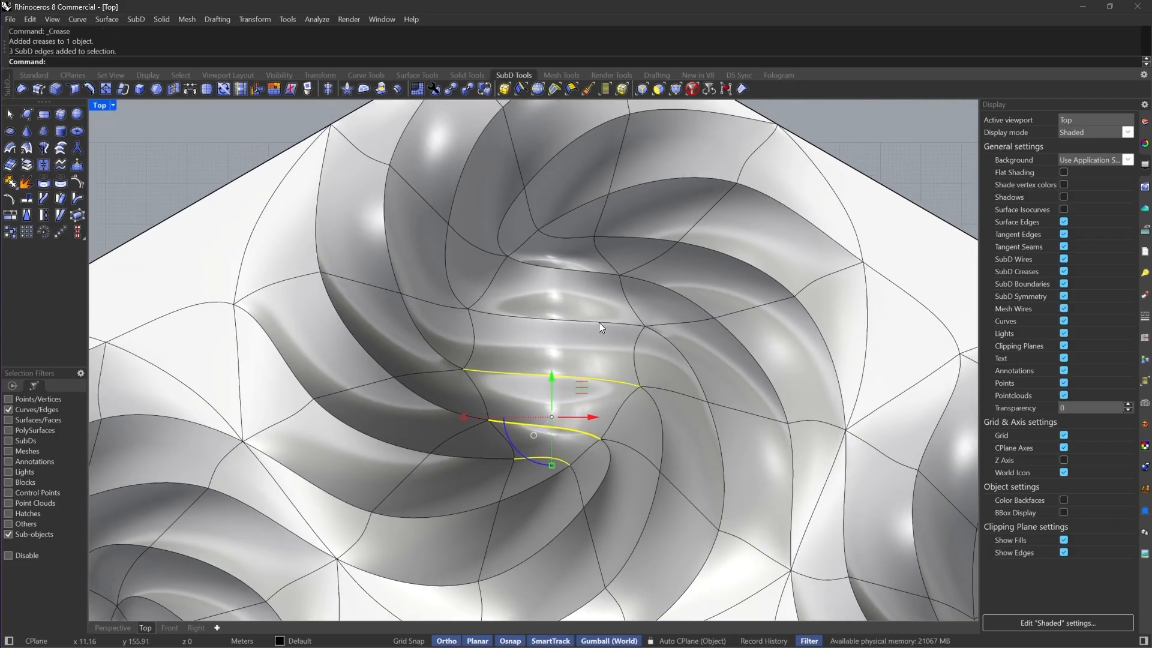
scroll(599, 323, "up", 4)
left_click_drag(553, 345, 555, 347, "shift")
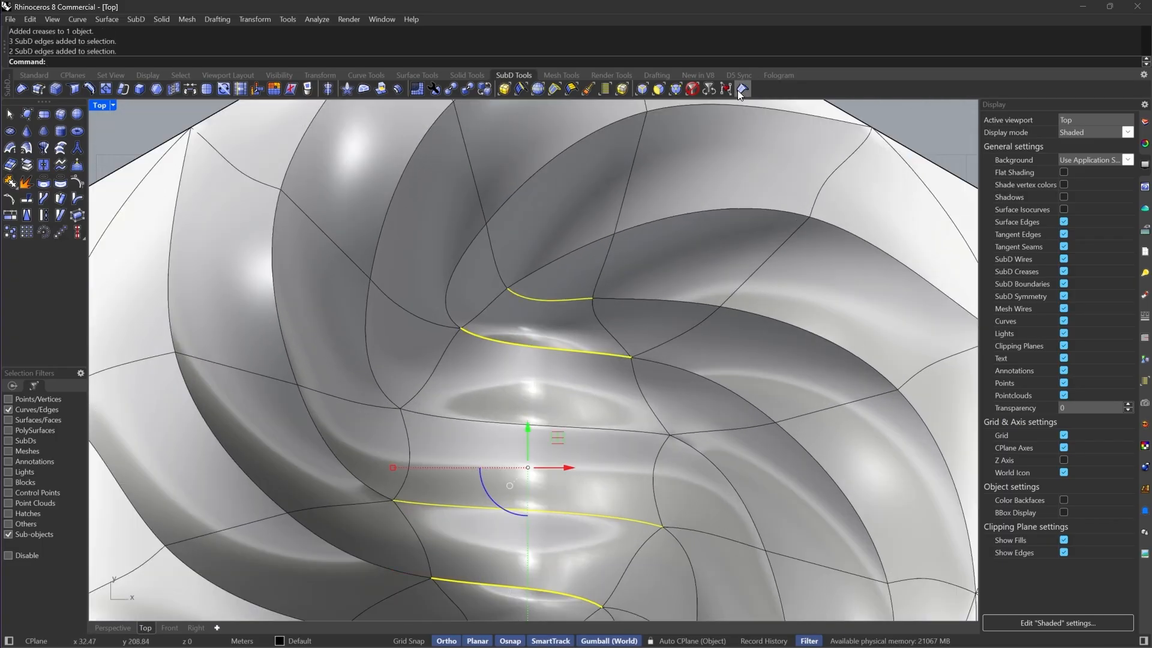
left_click(740, 92)
Switch the Top viewport's display mode to Rendered
scroll(636, 219, "down", 11)
key("Tab")
key("Tab")
right_click_drag(607, 368, 596, 330)
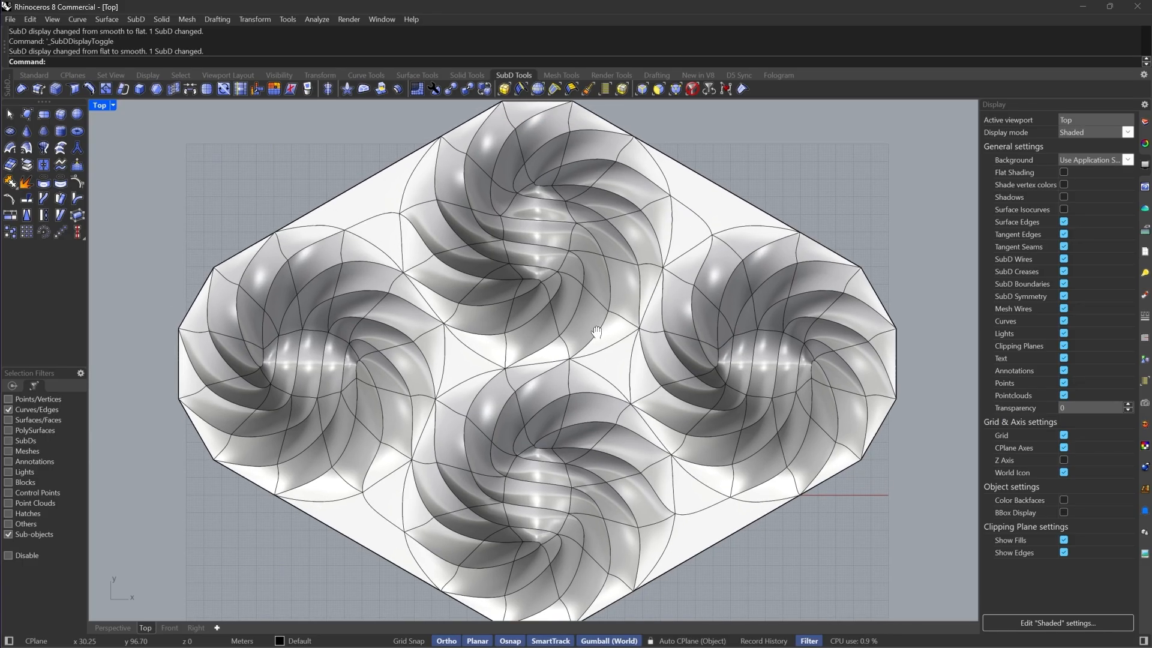
left_click(114, 106)
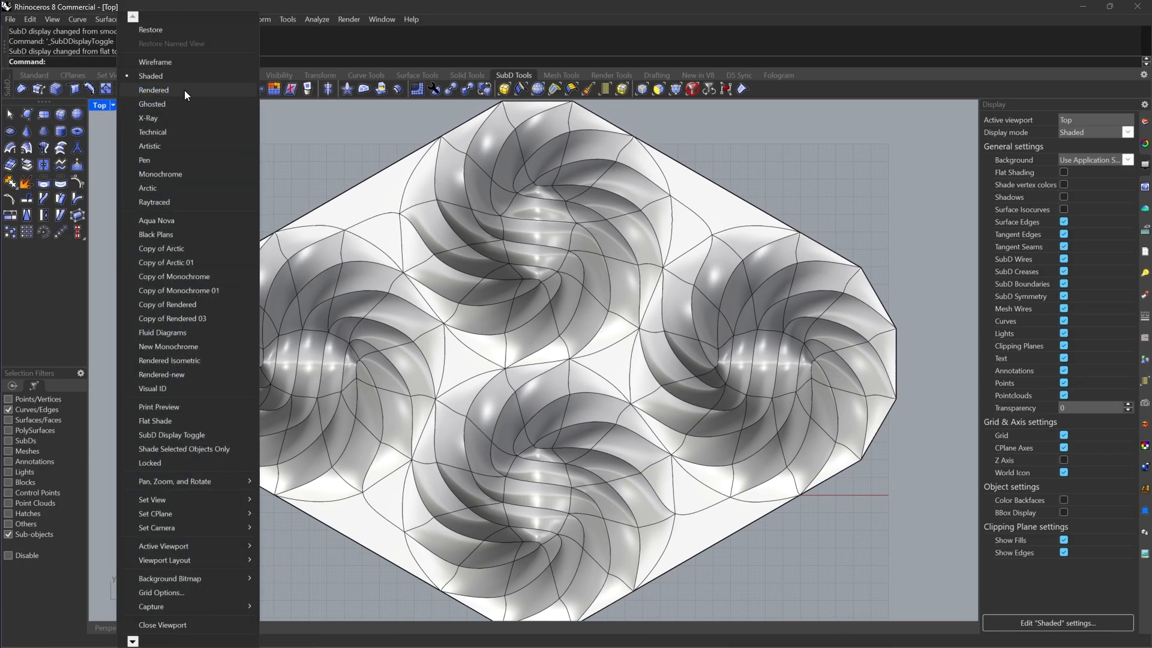
left_click(184, 90)
Crease one more cross edge in a filled ring hole
scroll(599, 273, "up", 5)
left_click(543, 253)
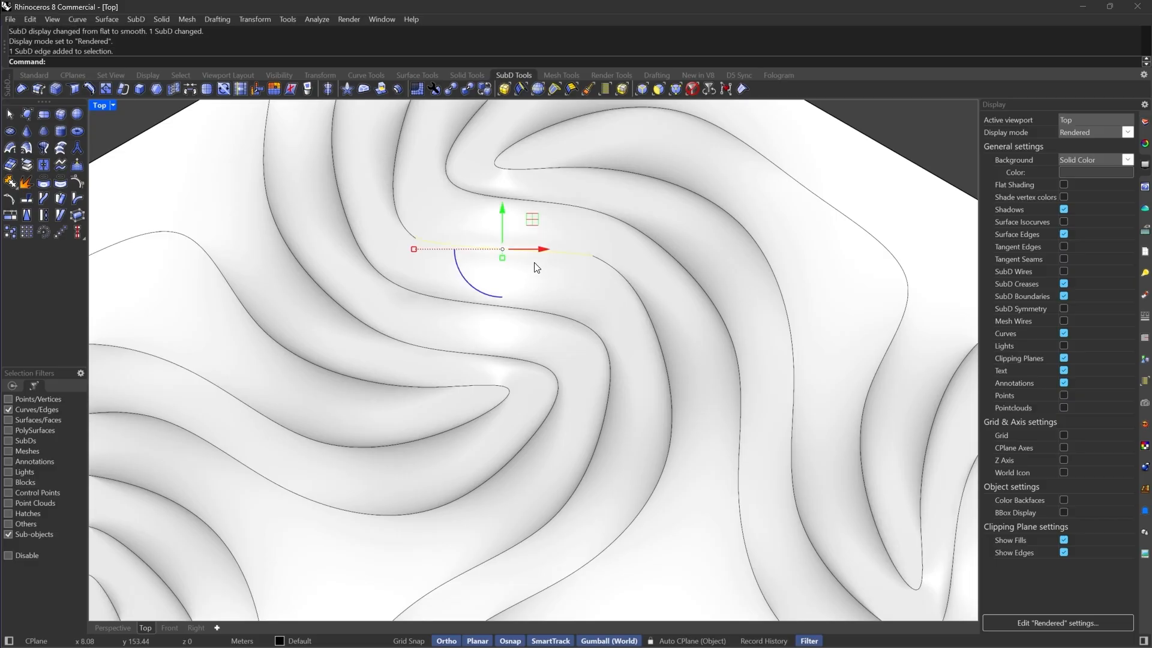
left_click(724, 90)
Inspect the model from several angles in the Perspective viewport
scroll(629, 278, "down", 5)
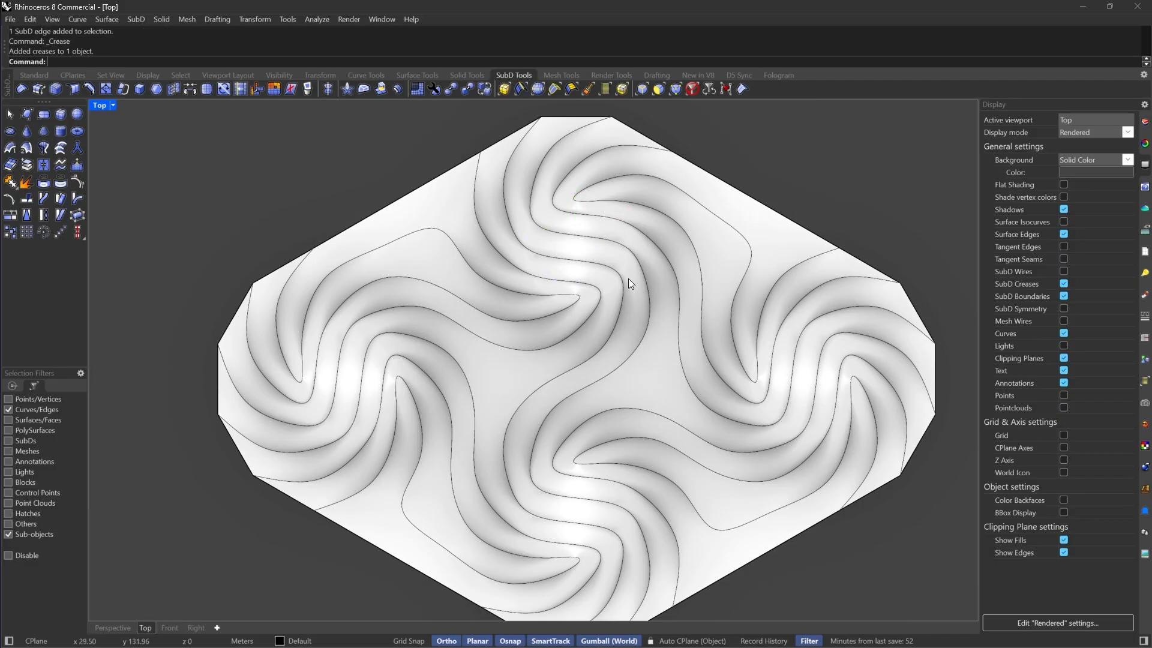
right_click_drag(717, 206, 695, 235)
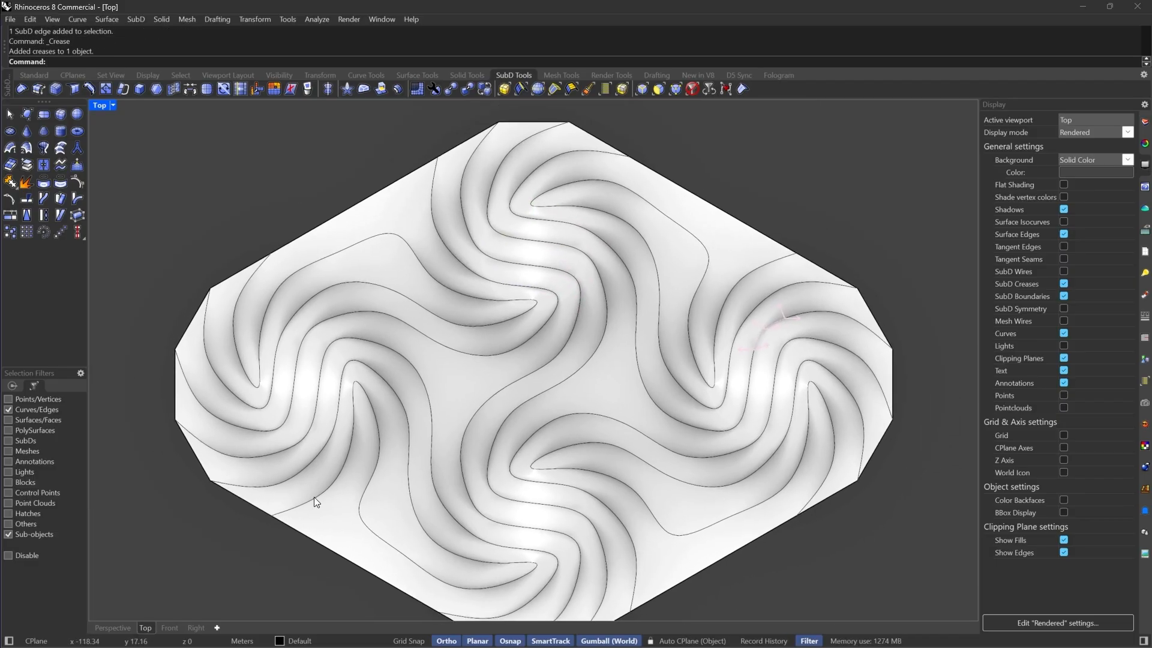
left_click(114, 627)
right_click_drag(567, 417, 624, 300)
scroll(586, 251, "up", 8)
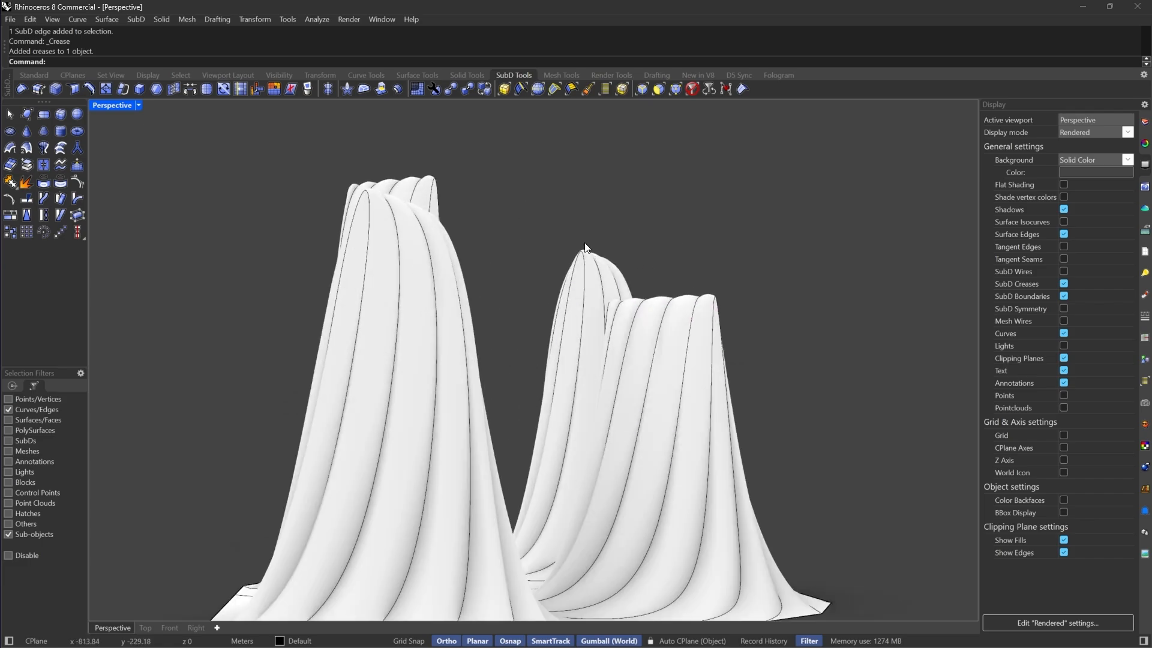
right_click_drag(591, 255, 430, 383)
key("Tab")
scroll(431, 382, "down", 6)
scroll(456, 258, "up", 2)
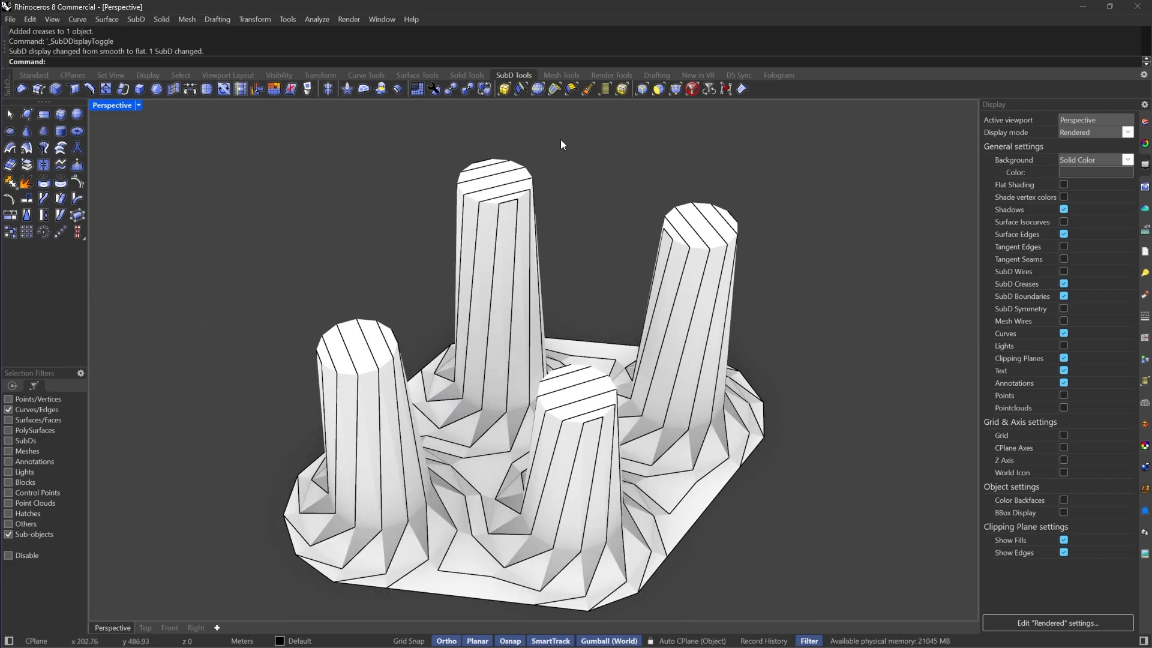
Select the top faces of all four pillars
left_click(656, 90)
scroll(708, 234, "up", 5)
left_click(722, 244)
left_click(570, 271, "shift")
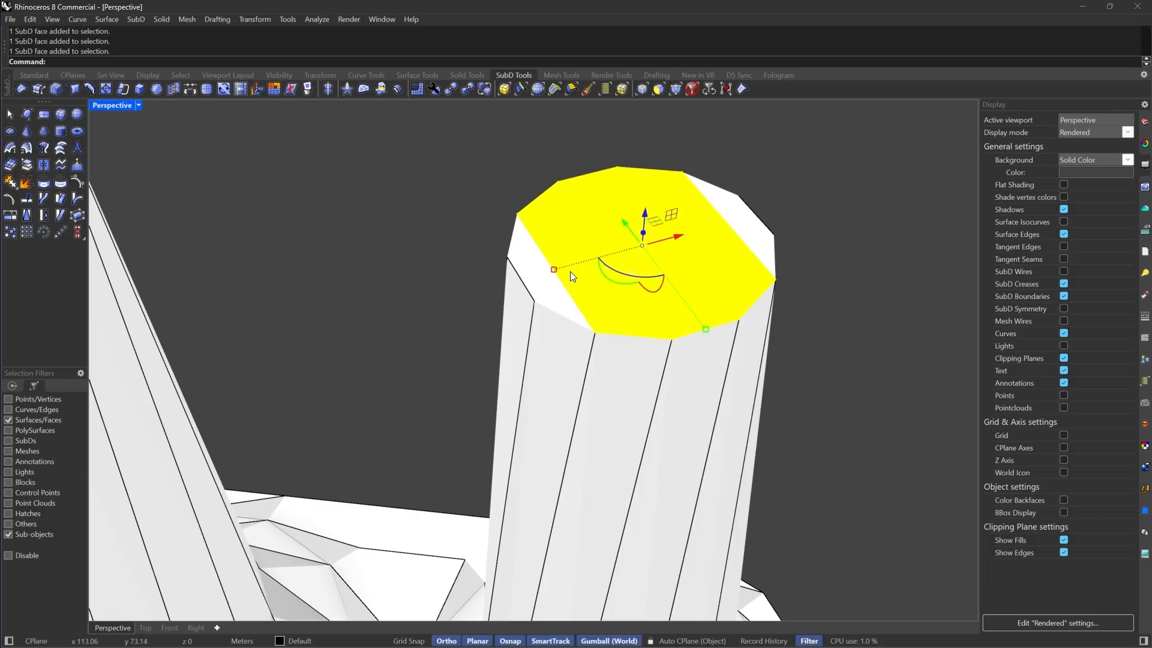
scroll(514, 250, "down", 5)
scroll(515, 250, "up", 6)
left_click(484, 432, "shift")
left_click(450, 396, "shift")
left_click(452, 339, "shift")
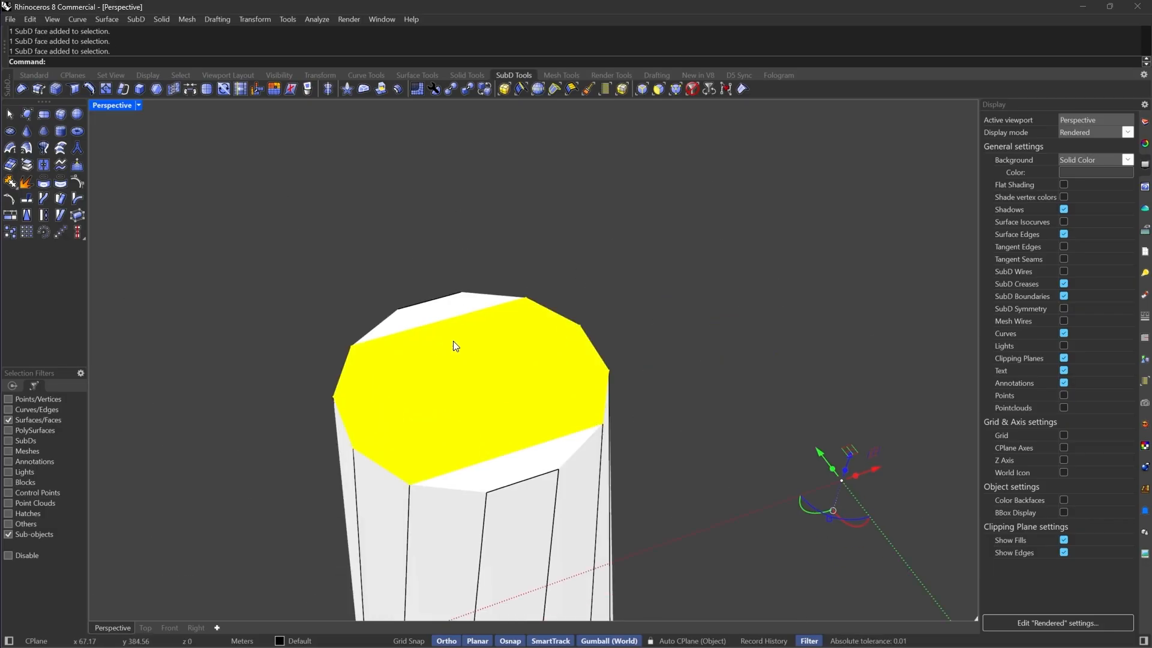
scroll(452, 340, "down", 7)
scroll(379, 462, "up", 7)
left_click(507, 399, "shift")
left_click(569, 385, "shift")
left_click(657, 363, "shift")
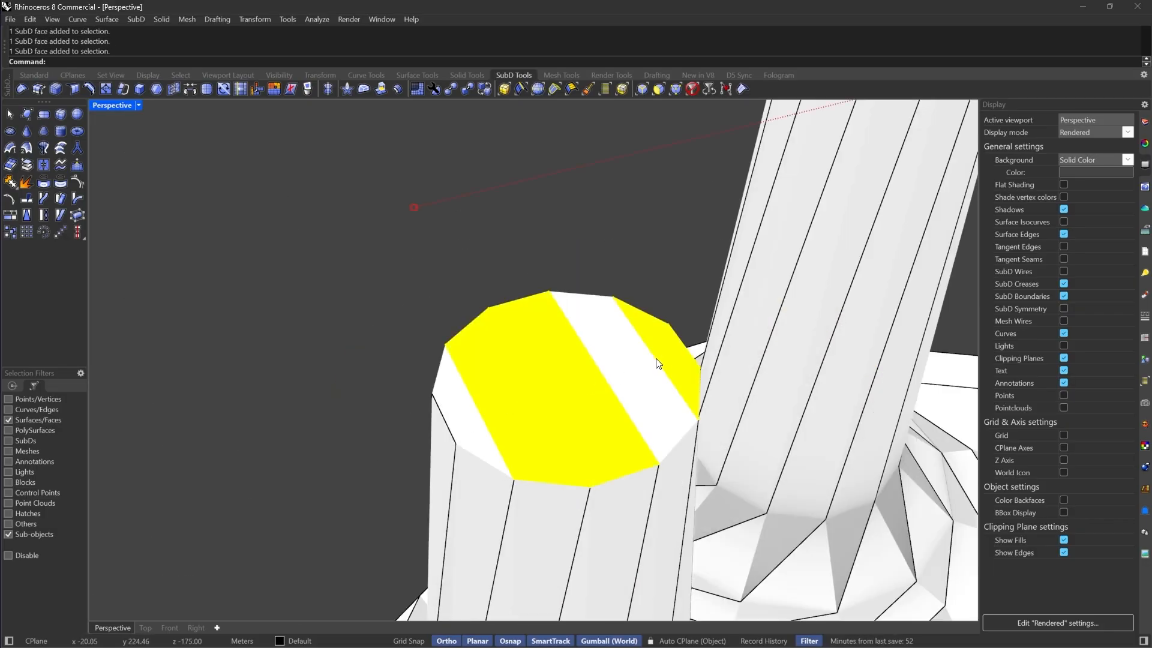
left_click(630, 373, "shift")
scroll(309, 323, "down", 5)
scroll(648, 367, "up", 6)
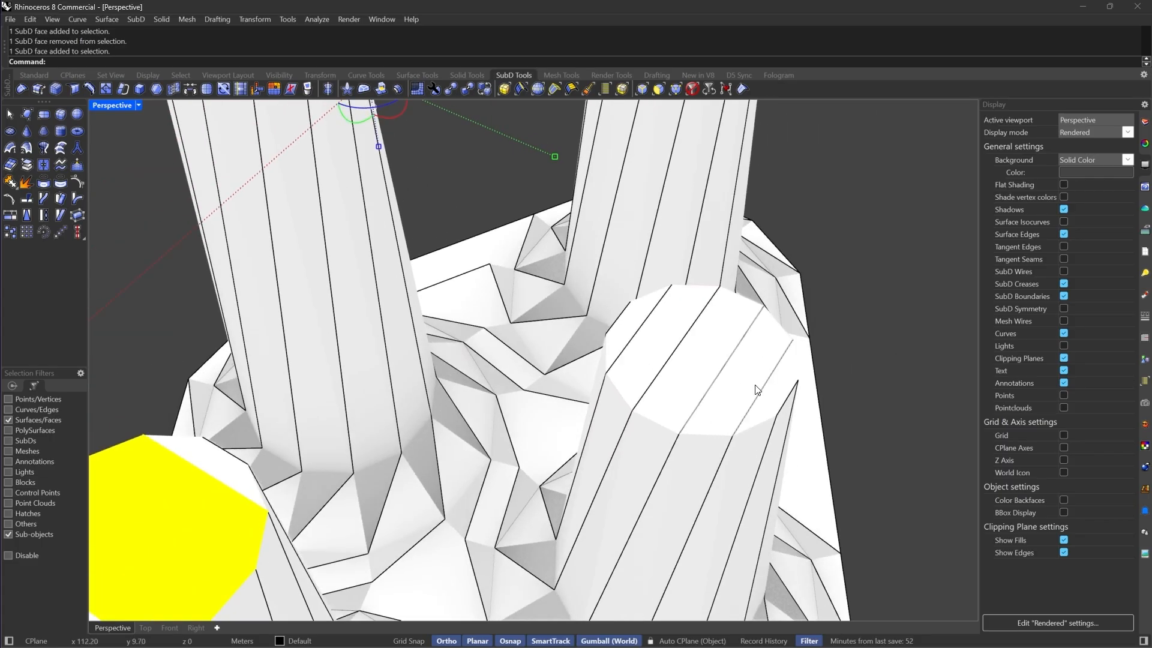
left_click(748, 381, "shift")
left_click(696, 367, "shift")
left_click(652, 357, "shift")
scroll(642, 358, "down", 7)
right_click_drag(642, 358, 570, 279)
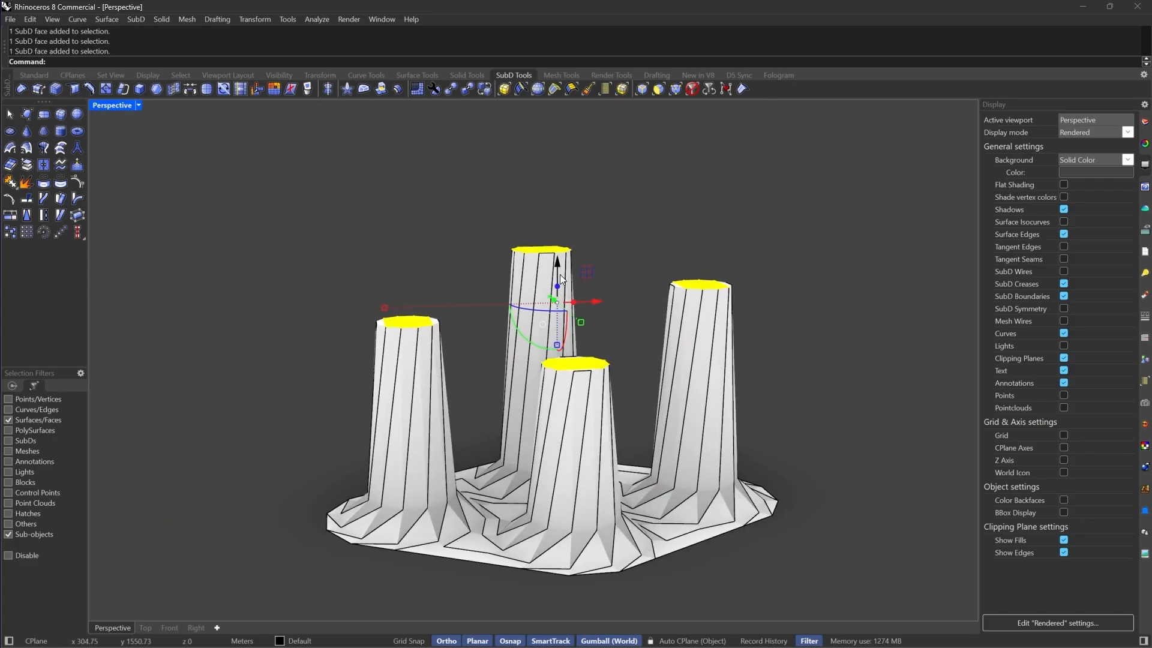
Select the central strip face atop each pillar and extrude them 2 m upward
left_click_drag(558, 261, 558, 238)
right_click_drag(542, 243, 642, 308)
scroll(642, 307, "up", 4)
left_click(636, 308)
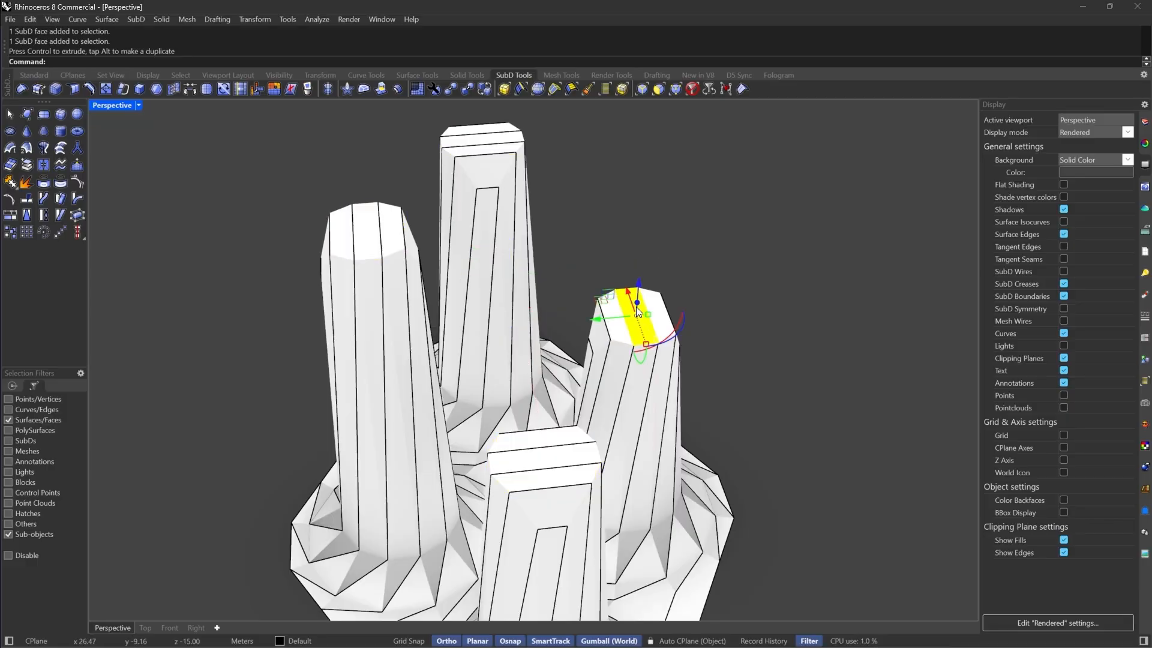
left_click(454, 144, "shift")
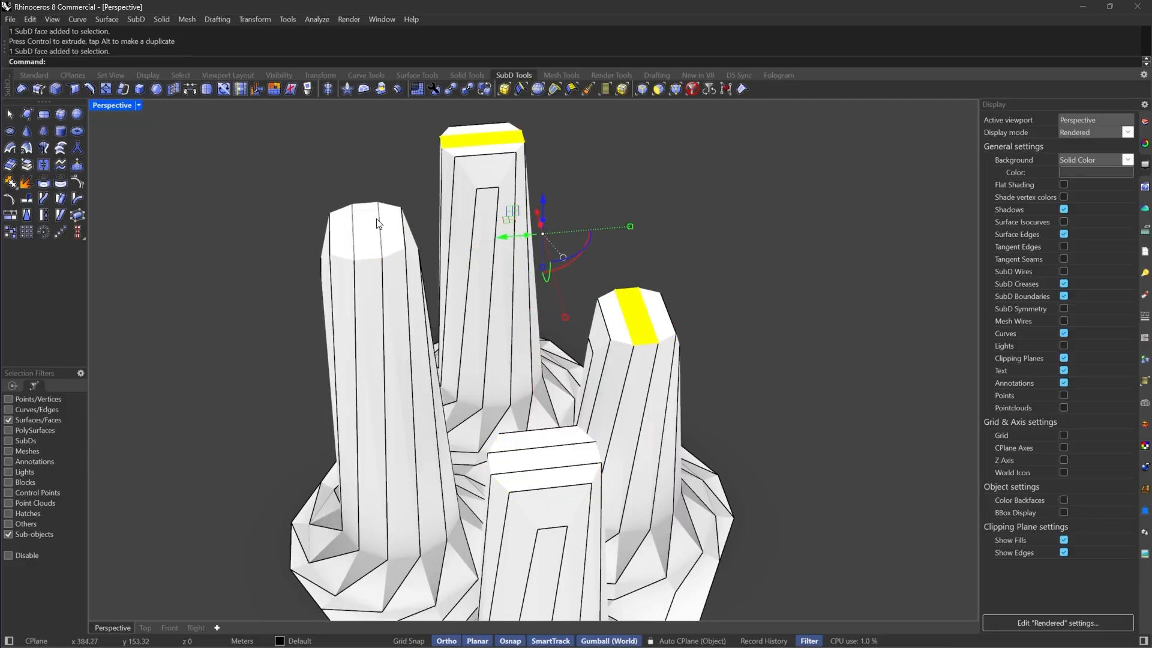
left_click(378, 223, "shift")
left_click(526, 462, "shift")
scroll(500, 338, "down", 5)
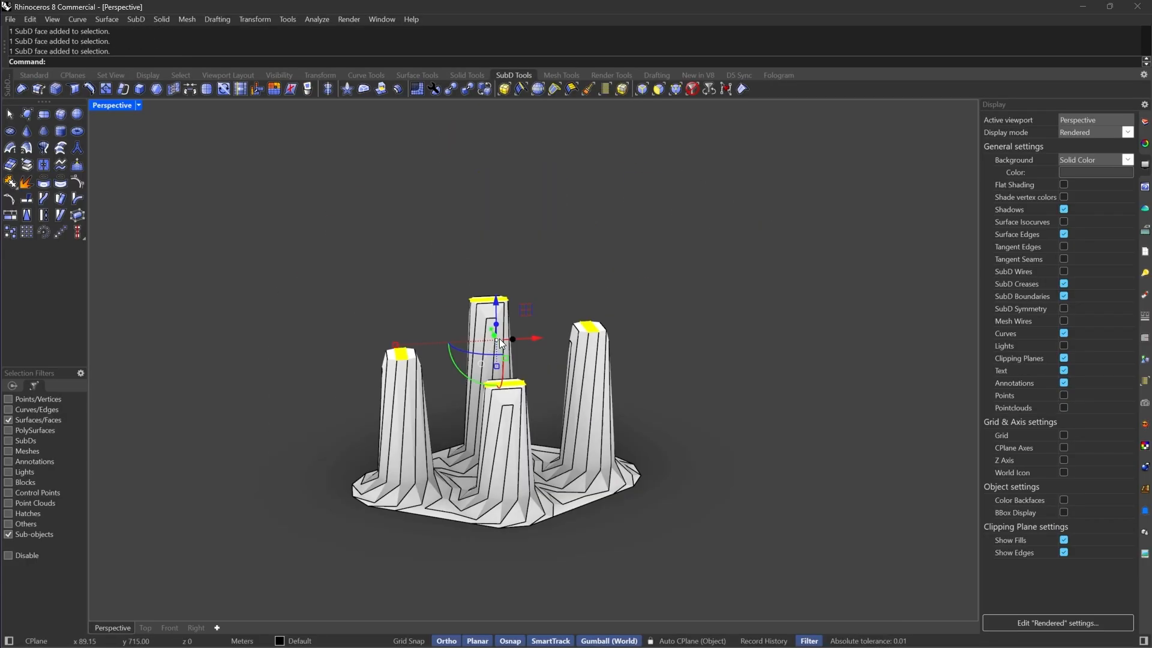
scroll(499, 308, "up", 3)
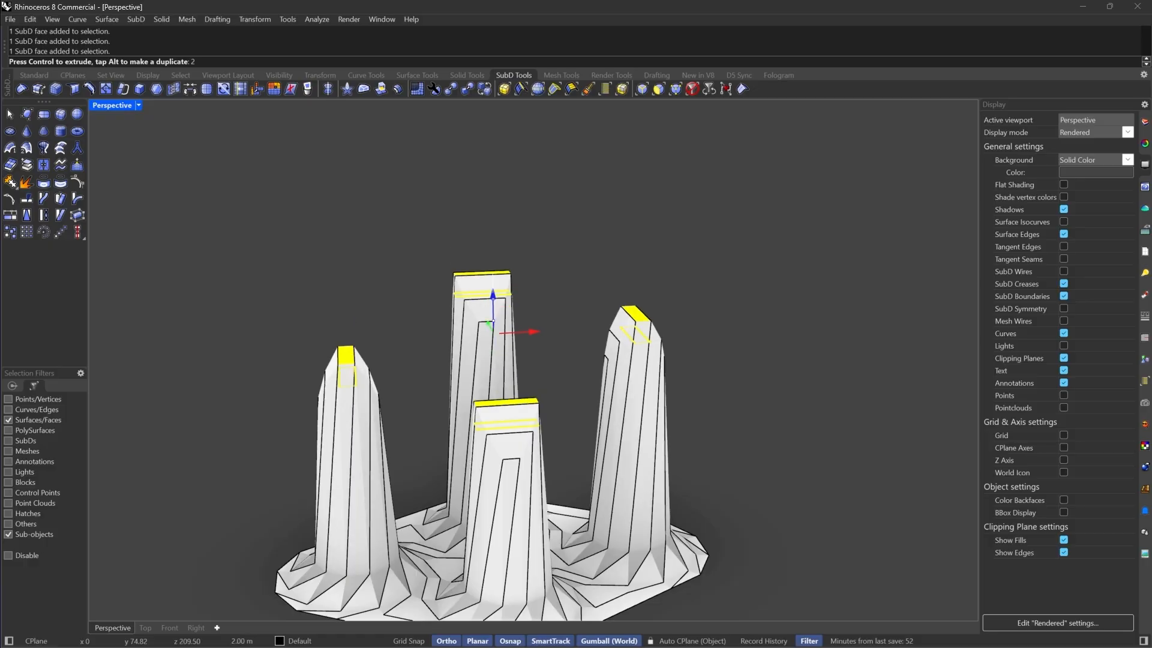
key("Escape")
Select the model's outer boundary edge loop and extrude it outward into a wide flat flange
key("Tab")
right_click_drag(686, 313, 564, 401)
scroll(545, 492, "up", 5)
key("Tab")
left_click(643, 89)
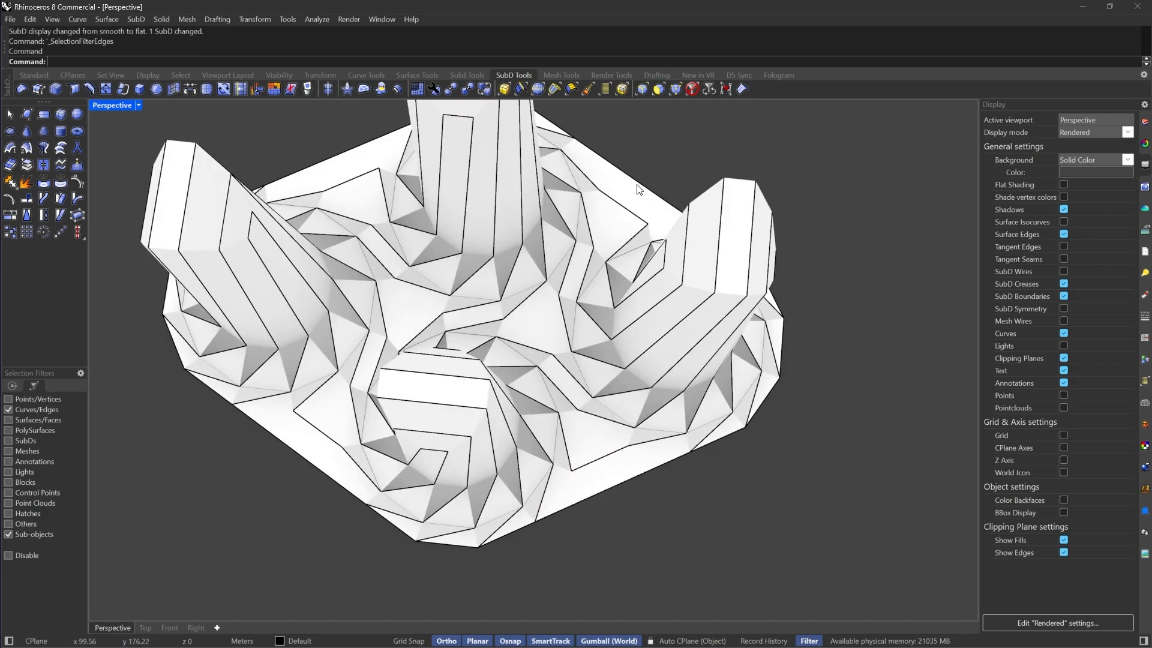
double_click(590, 498)
scroll(584, 500, "down", 5)
scroll(600, 483, "up", 3)
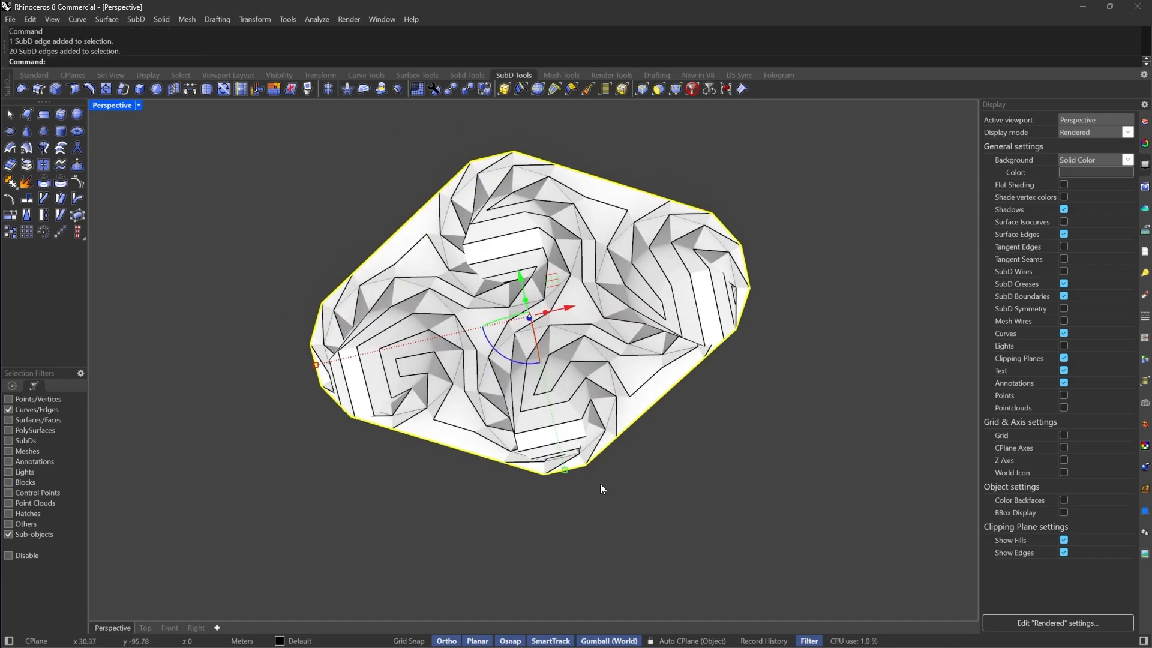
scroll(552, 414, "down", 4)
scroll(535, 395, "up", 4)
right_click_drag(536, 395, 539, 444)
scroll(535, 372, "down", 7)
scroll(539, 445, "up", 6)
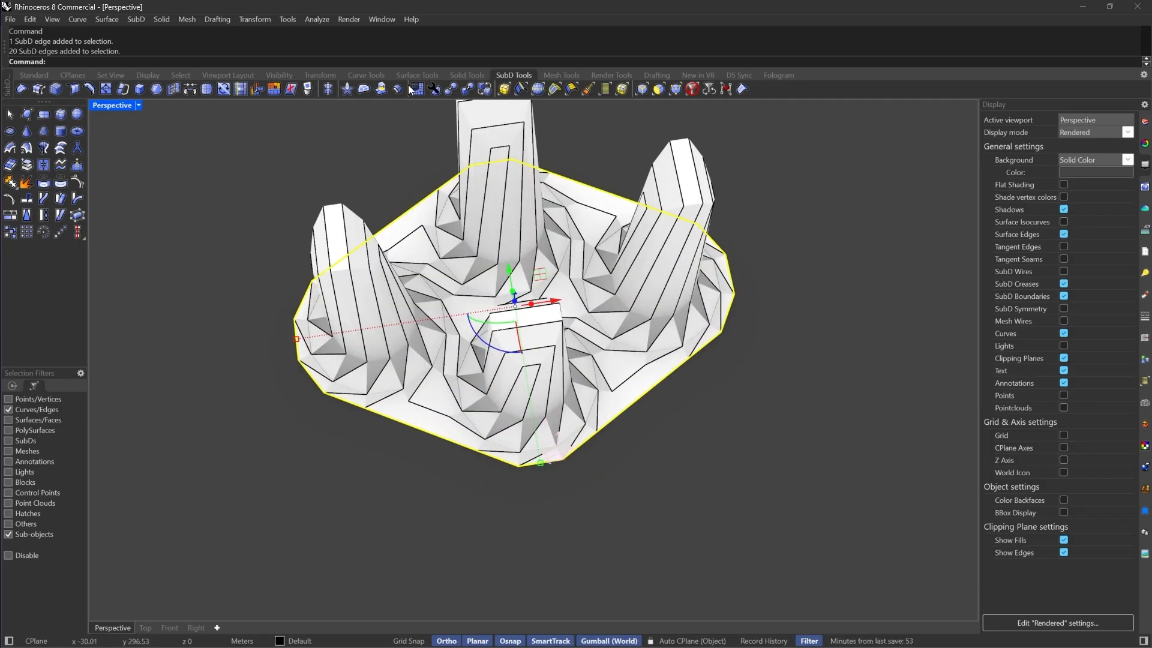
left_click(374, 90)
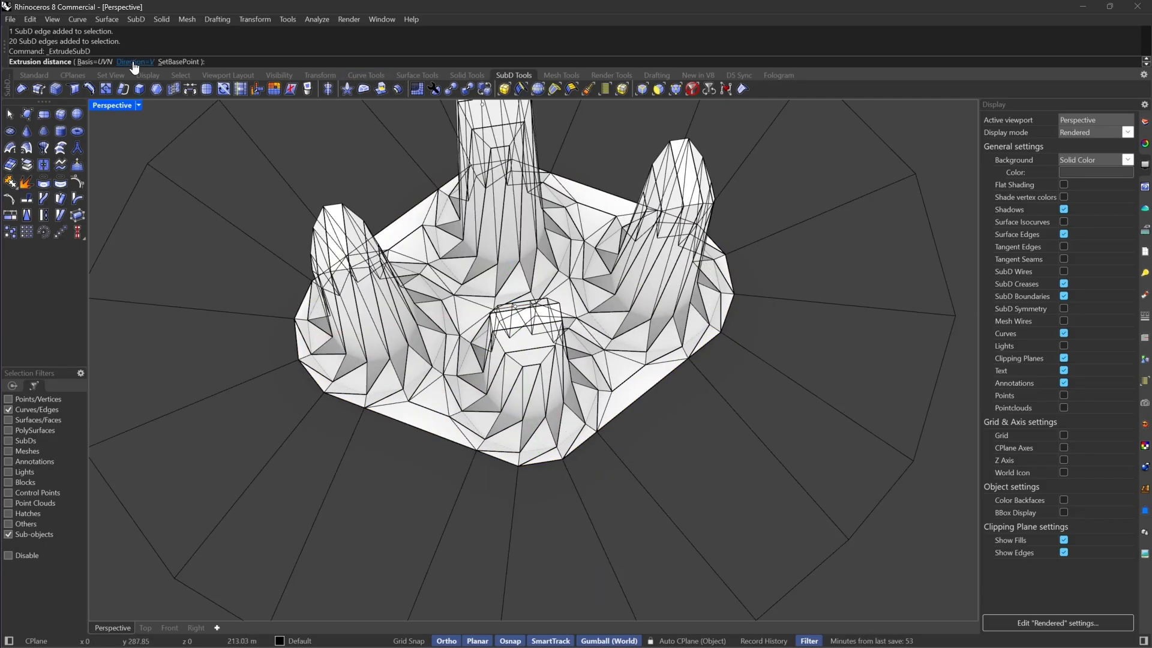
scroll(552, 230, "down", 8)
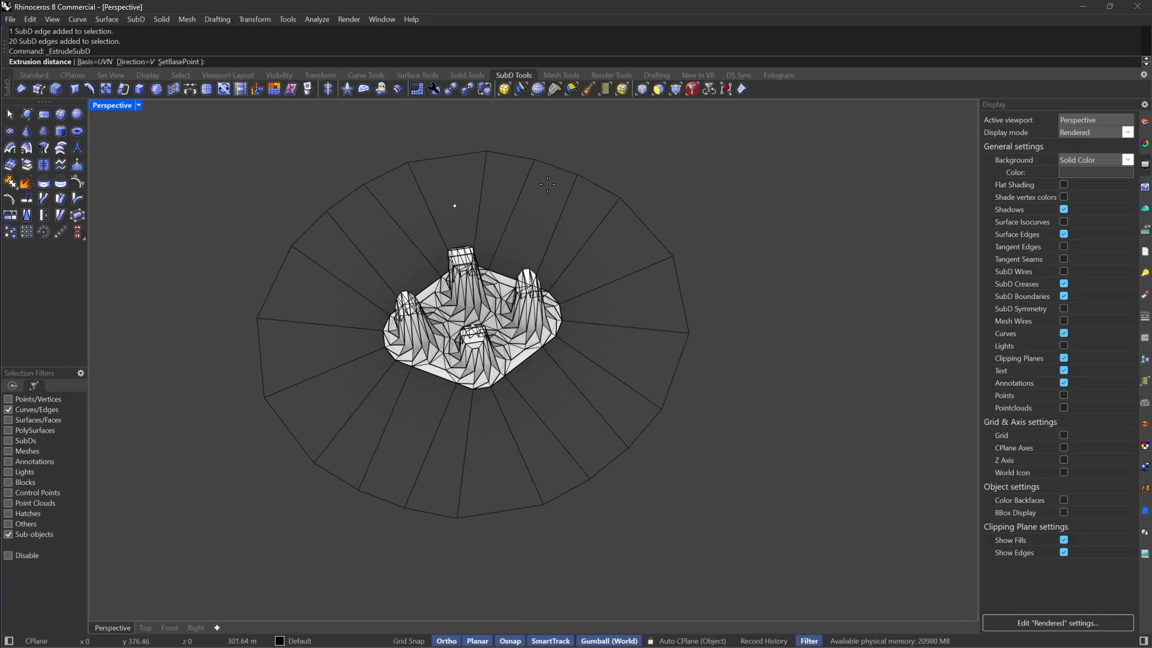
left_click(535, 183)
right_click_drag(735, 279, 714, 283)
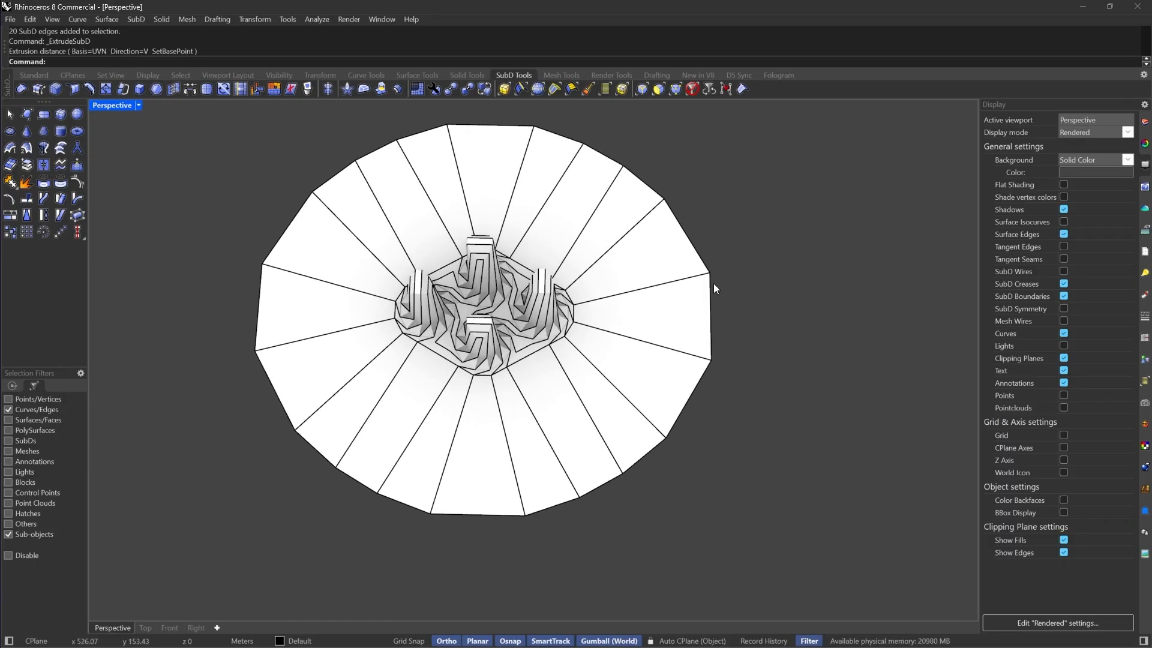
right_click_drag(480, 403, 454, 441)
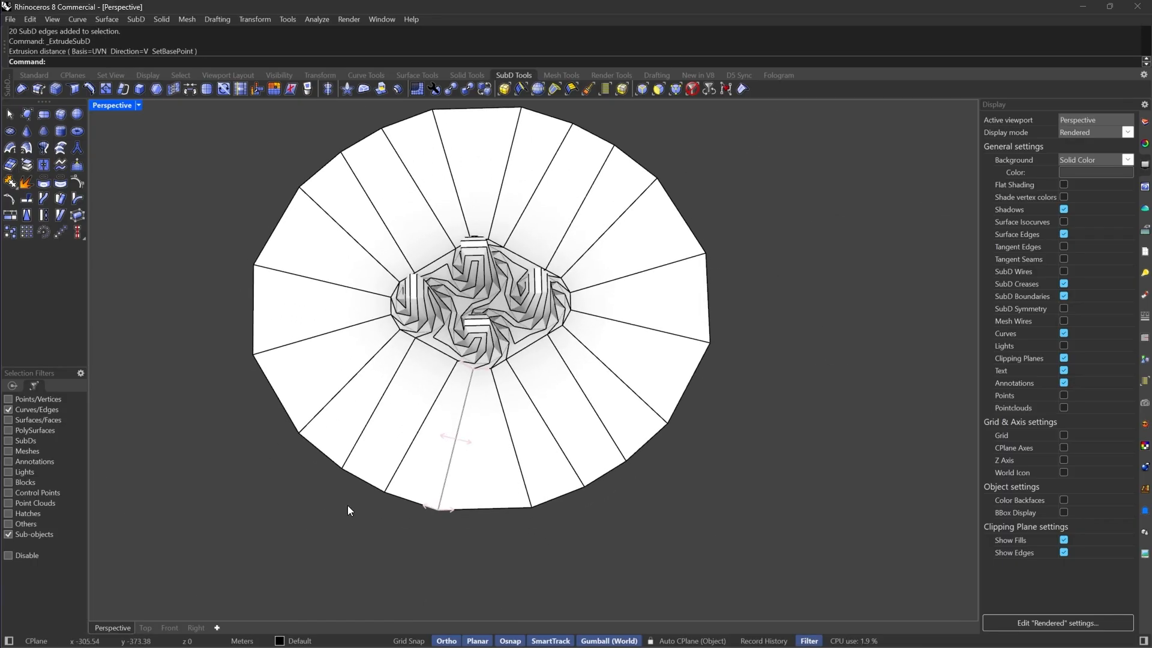
left_click(145, 628)
scroll(584, 391, "down", 5)
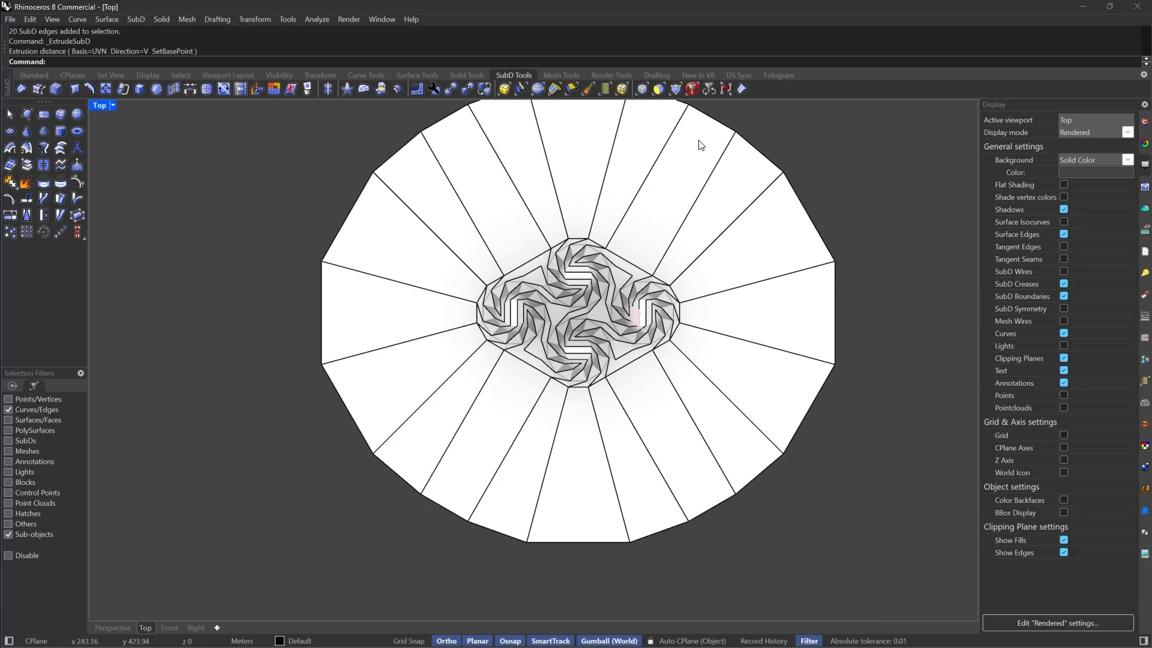
Select the ring of flange faces and separate them from the ring into their own SubD
left_click(693, 89)
left_click(740, 363)
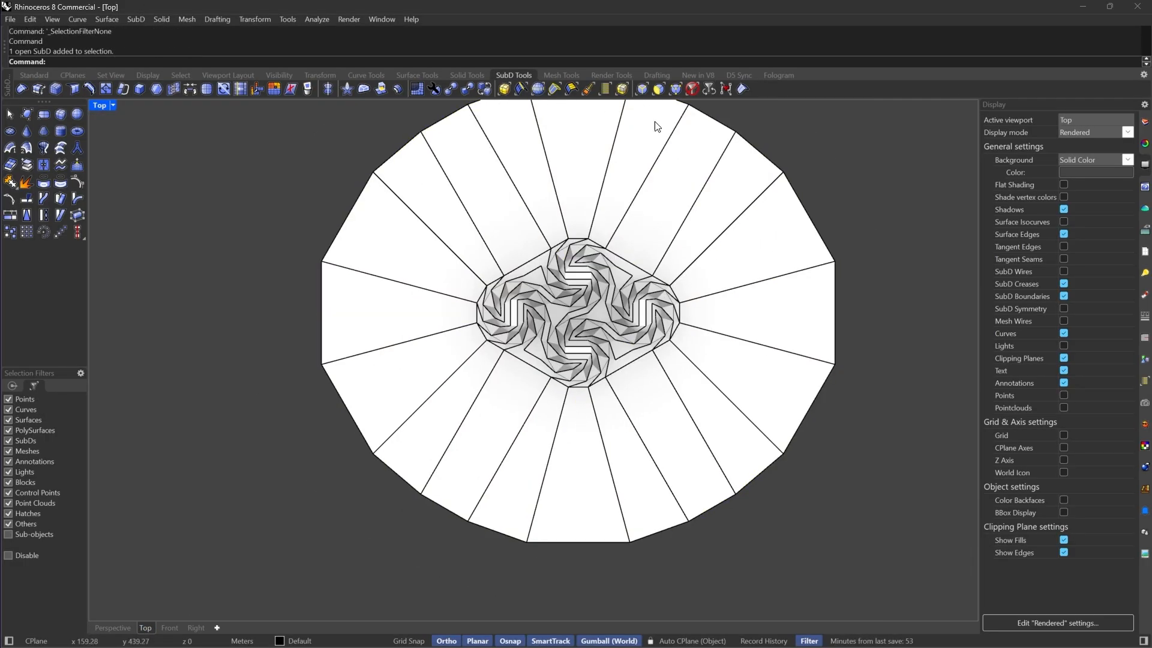
left_click(654, 94)
left_click(715, 388)
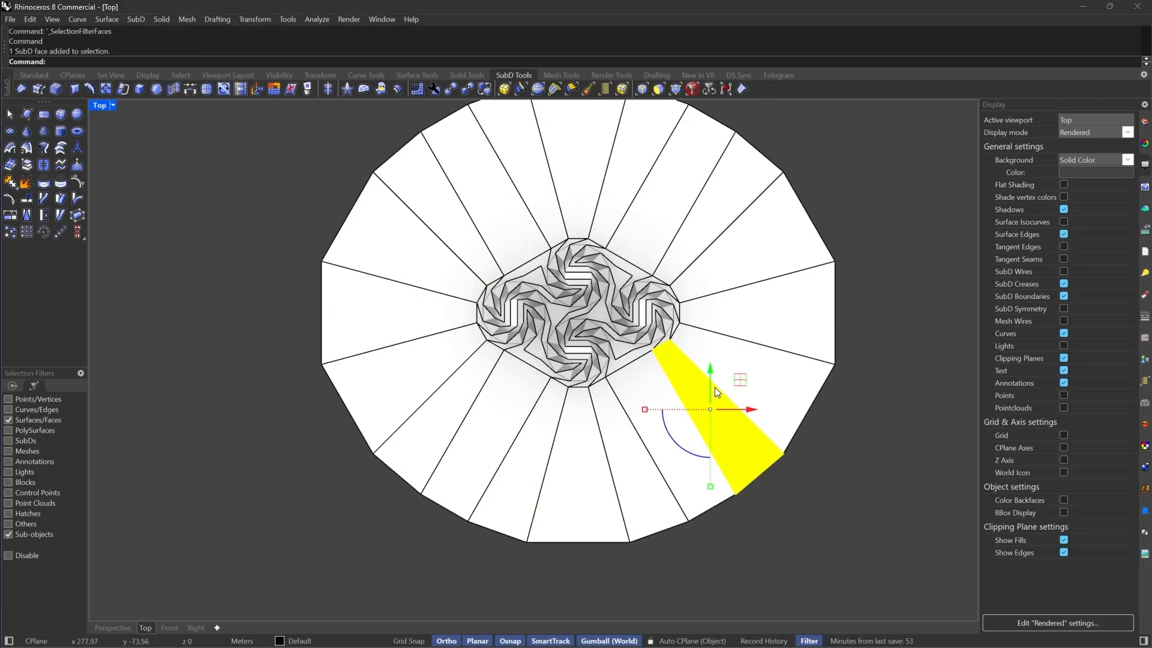
double_click(746, 347)
scroll(514, 284, "up", 2)
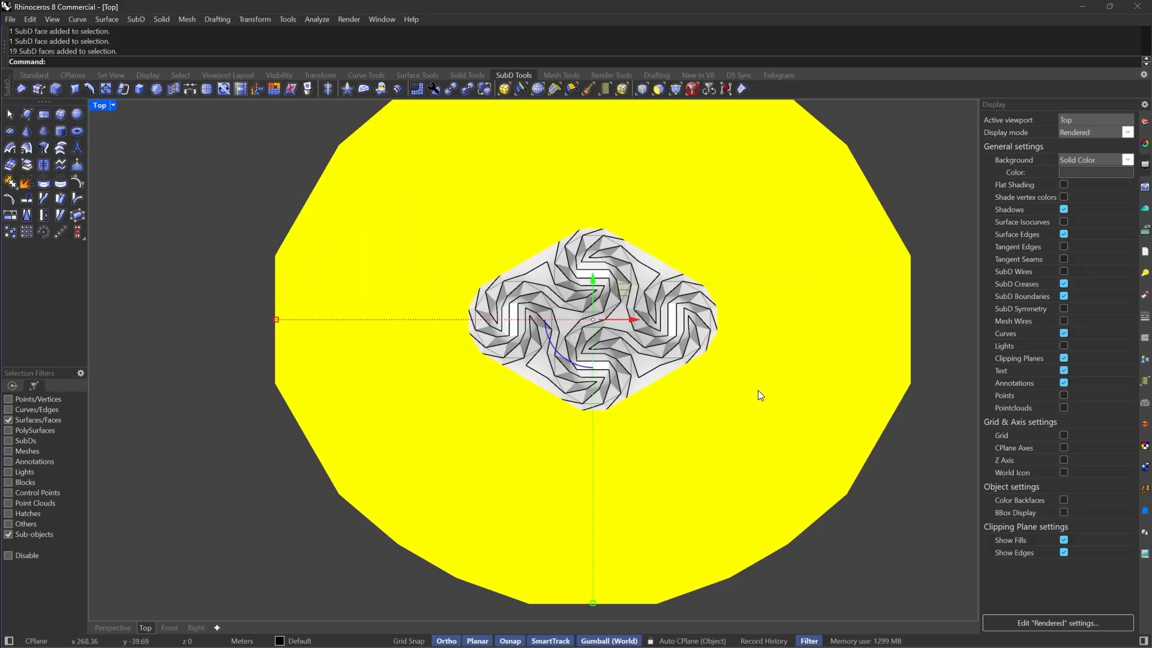
right_click_drag(541, 302, 516, 351)
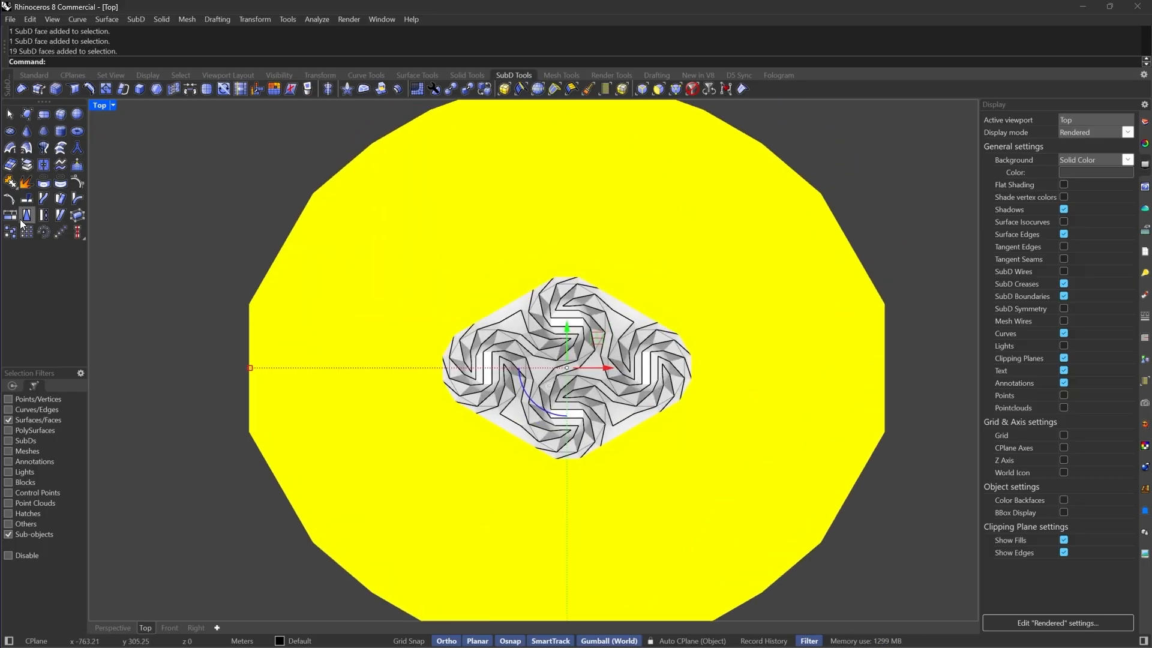
left_click(31, 163)
Join the flange and the ring back into one SubD with smooth joined edges
left_click(698, 89)
left_click(757, 299)
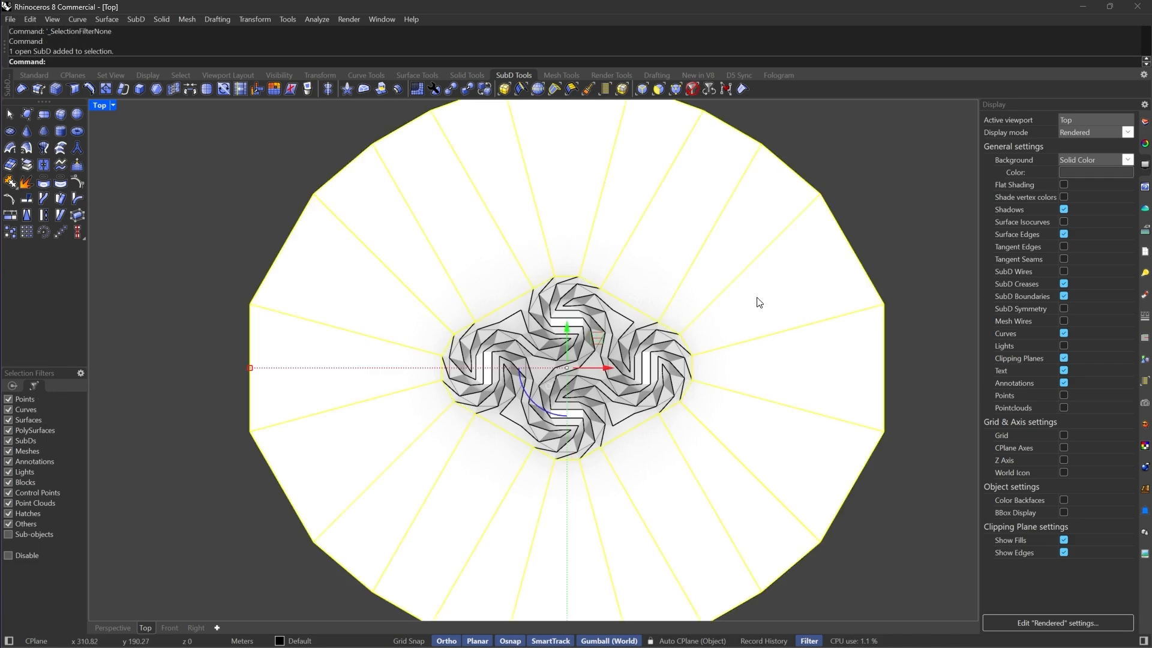
left_click(663, 390, "shift")
key("Return")
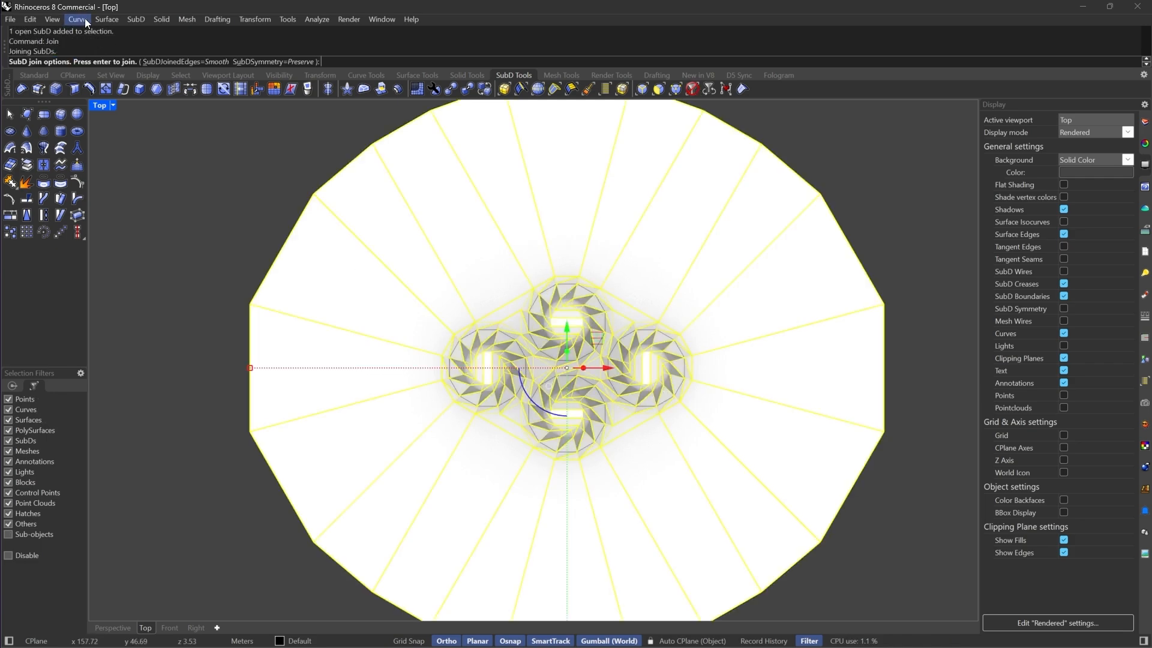
key("Return")
Preview the model in smooth SubD display and switch back to flat display
key("Tab")
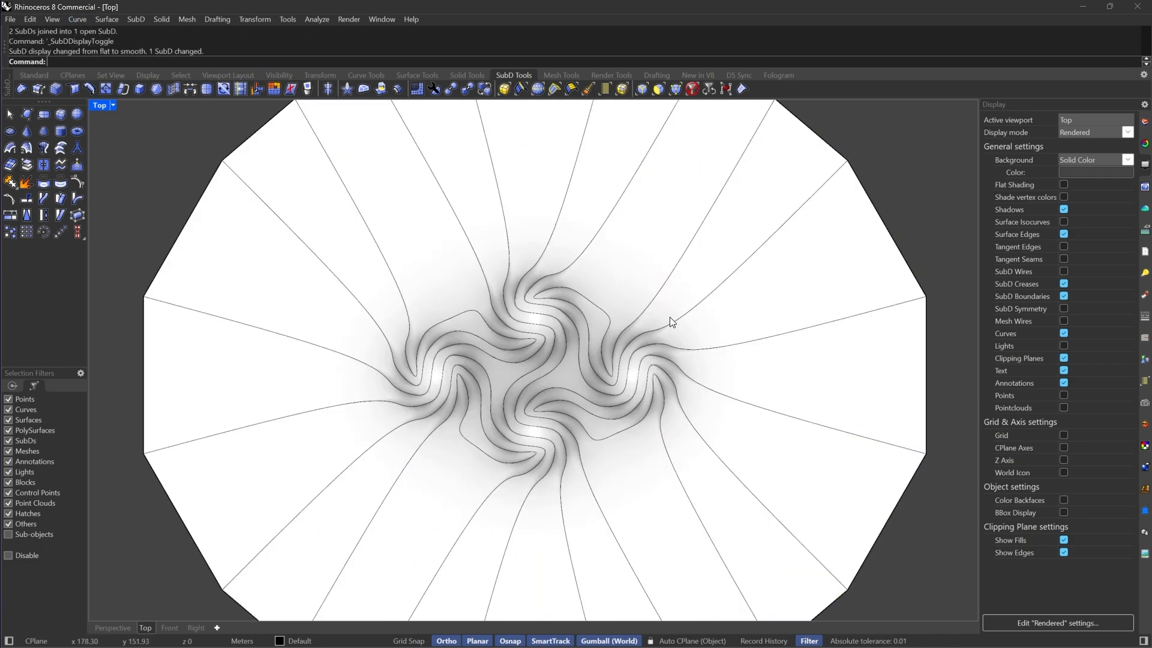
scroll(580, 408, "down", 6)
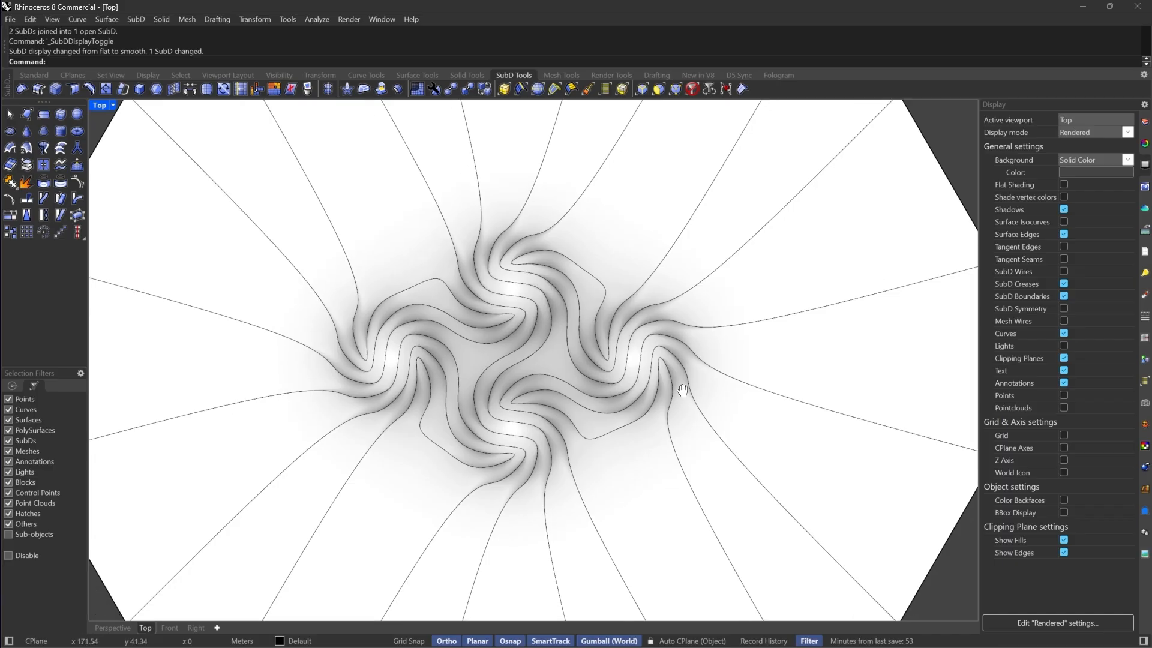
key("Tab")
Select the flange's lower boundary vertices and move them to form a straight bottom edge
left_click(675, 90)
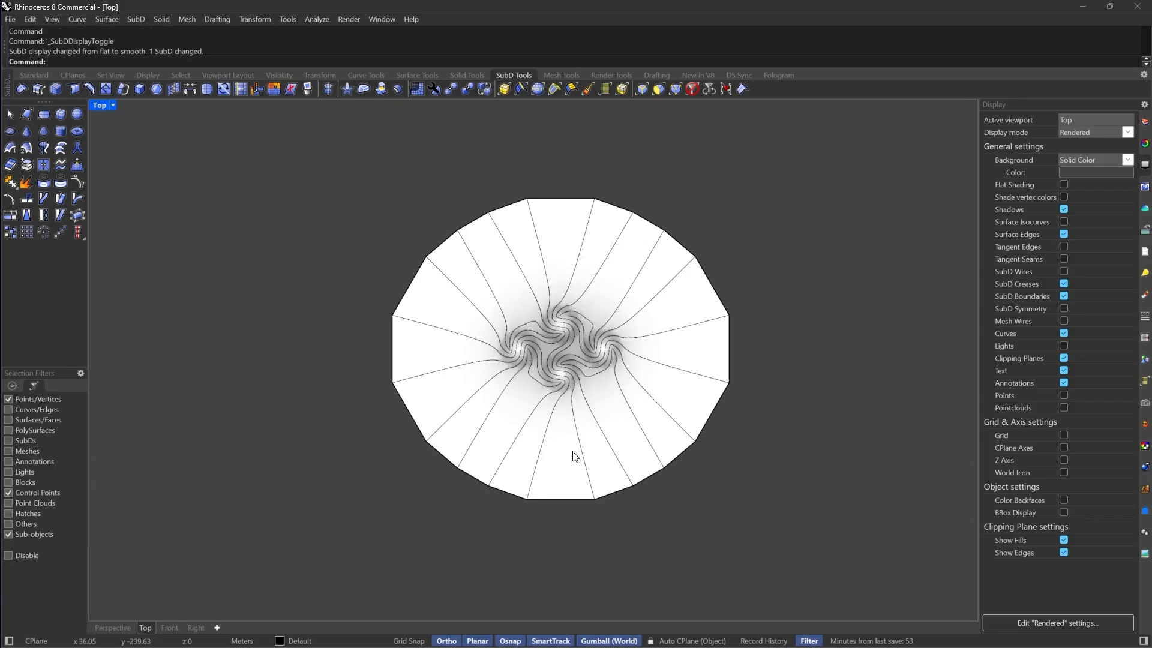
scroll(570, 458, "up", 3)
left_click_drag(294, 582, 839, 393)
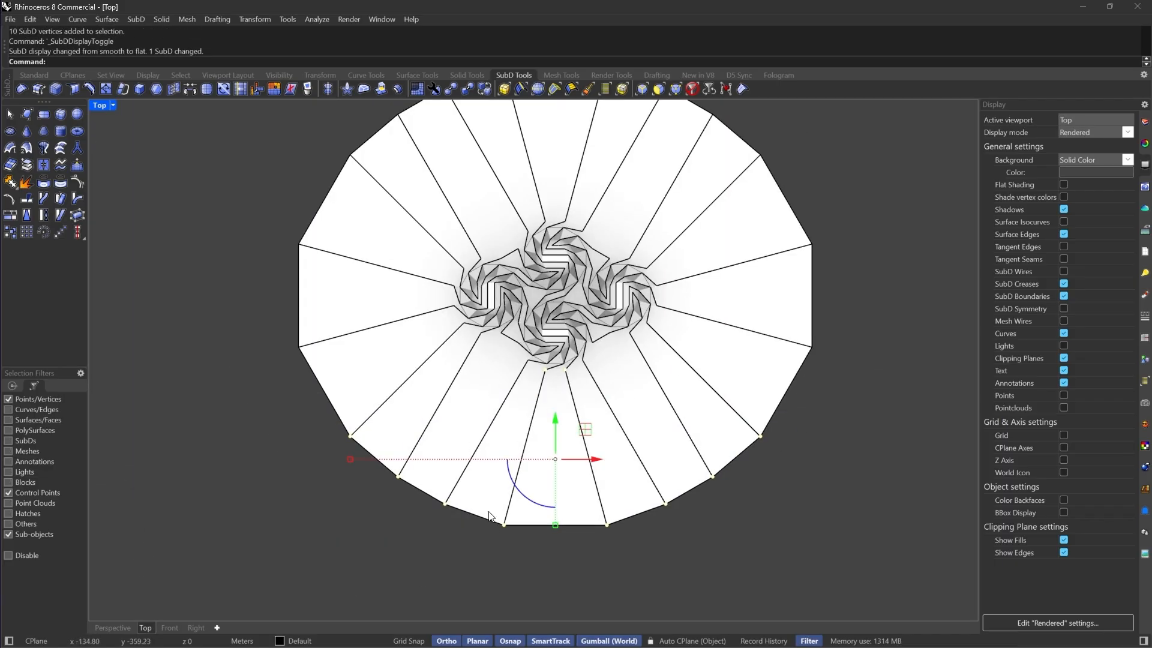
left_click_drag(554, 526, 552, 463)
key("Escape")
left_click_drag(520, 407, 597, 367, "ctrl")
left_click_drag(556, 526, 555, 480)
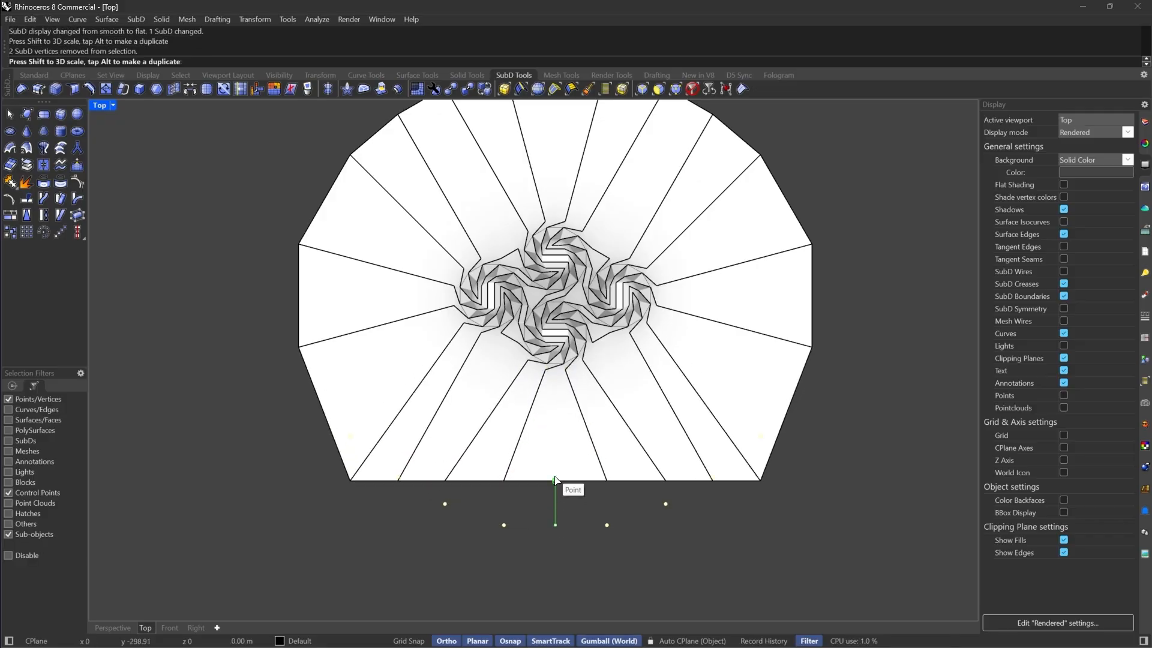
Select the flange's upper boundary vertices and flatten them into a straight top edge
right_click_drag(360, 120, 360, 267)
left_click_drag(283, 129, 826, 349)
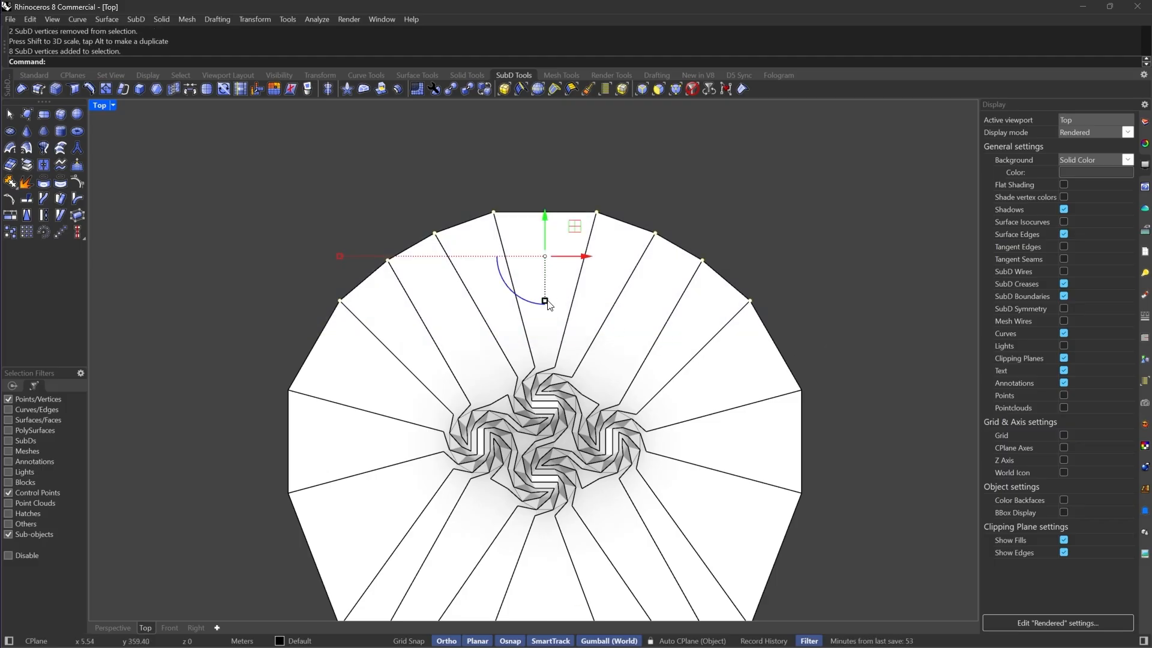
left_click_drag(547, 301, 547, 257)
Straighten the flange's right and left sides by aligning each side's boundary vertices
scroll(661, 222, "down", 6)
left_click_drag(696, 201, 796, 480)
left_click_drag(744, 339, 723, 339)
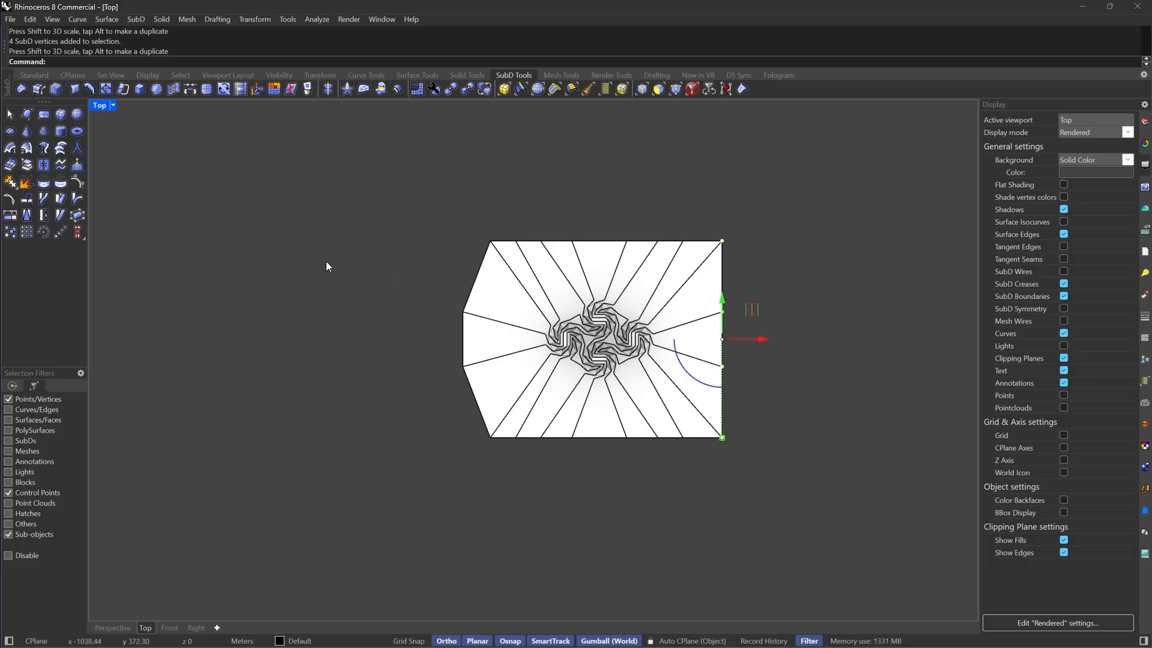
left_click_drag(327, 200, 504, 467)
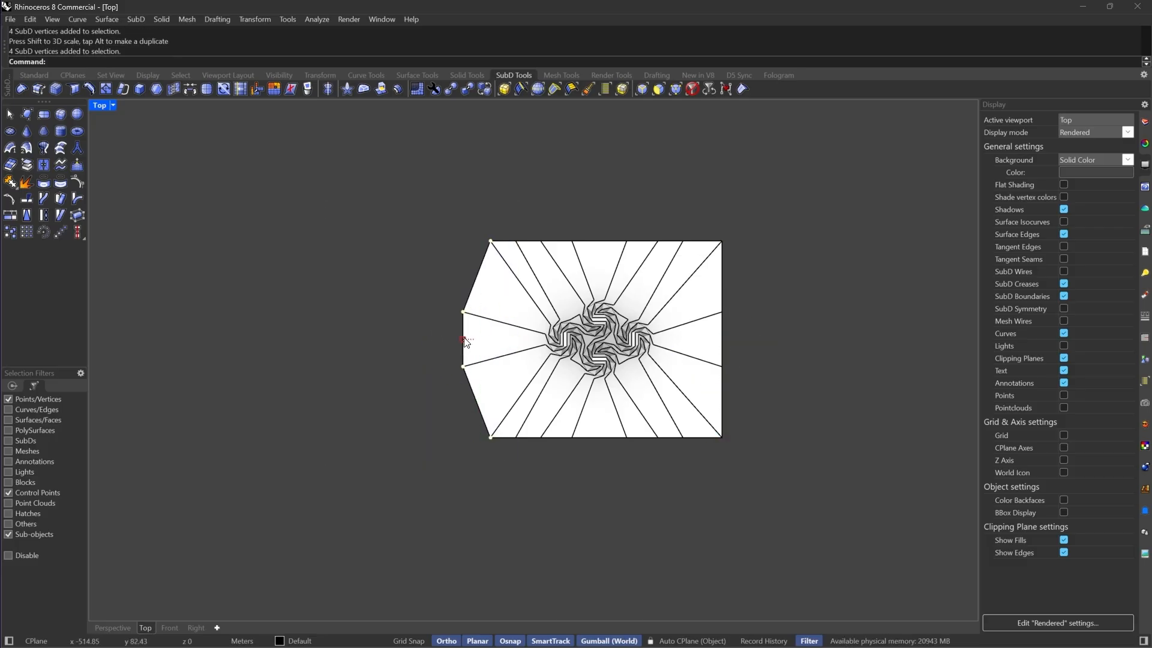
left_click_drag(466, 342, 474, 340)
Inspect the smoothed model in the Perspective and Top viewports, then return to flat display
key("Tab")
scroll(610, 327, "up", 5)
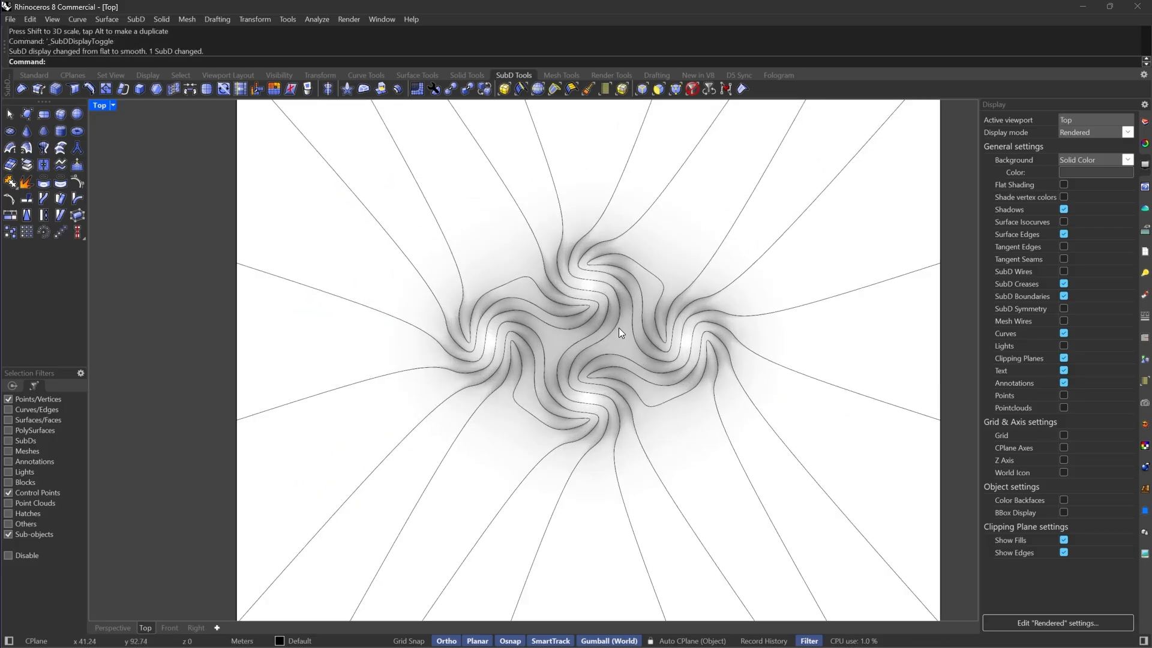
scroll(620, 332, "up", 3)
left_click(110, 629)
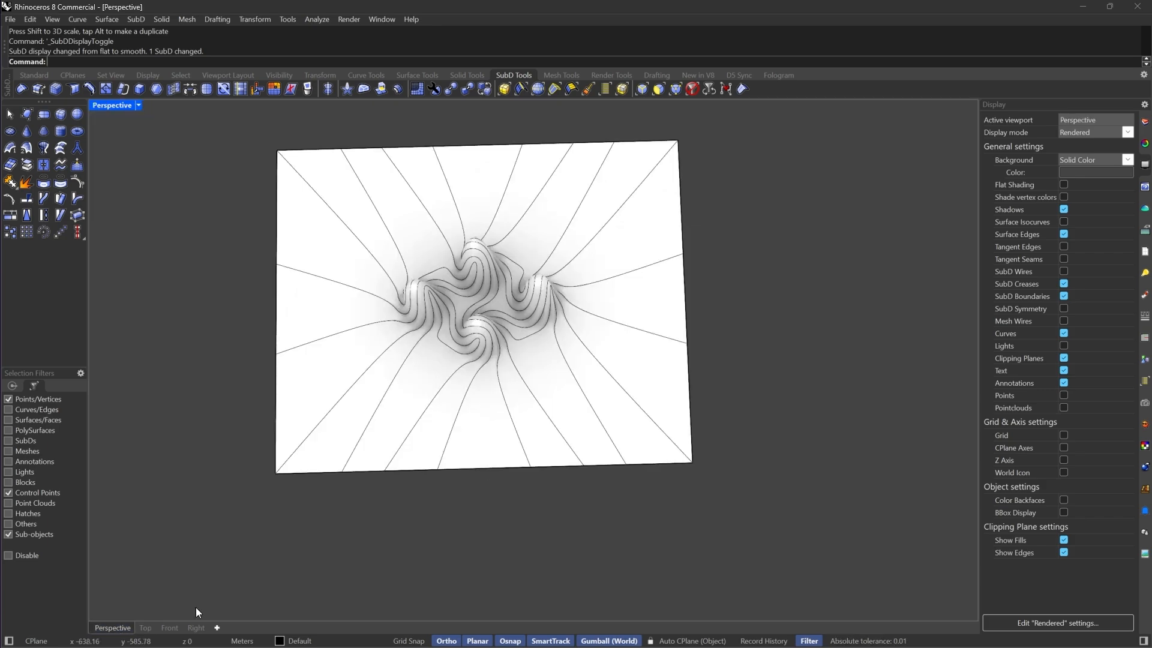
right_click_drag(480, 492, 618, 300)
scroll(501, 441, "up", 8)
right_click_drag(504, 434, 517, 522)
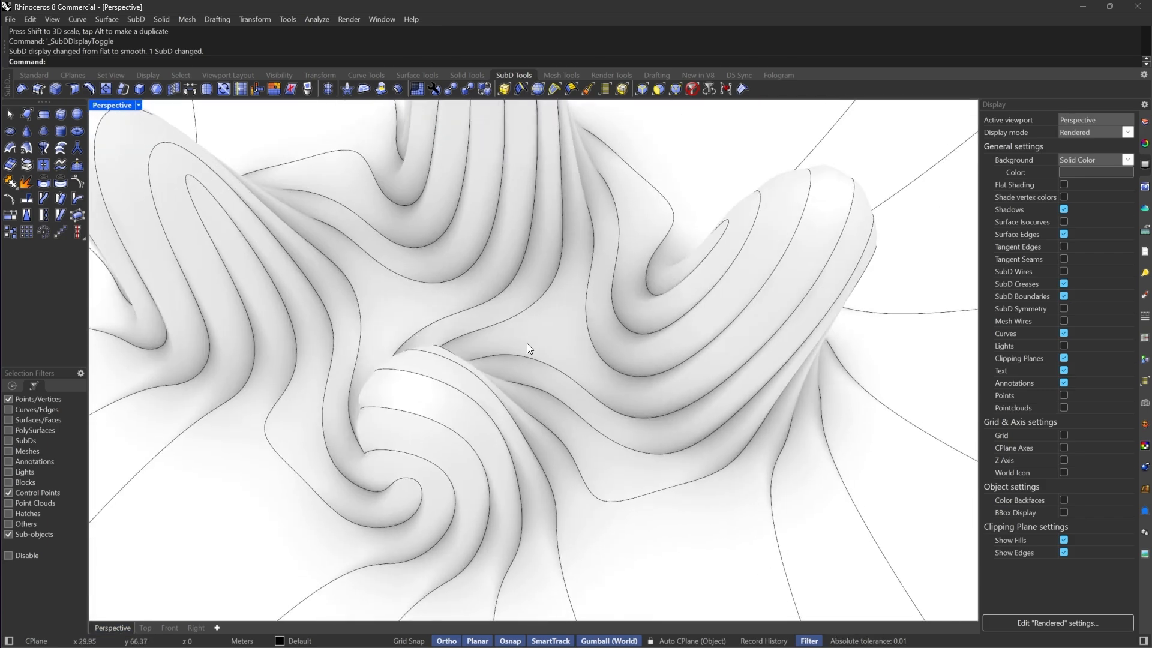
scroll(527, 343, "down", 8)
right_click_drag(553, 290, 560, 297)
left_click(145, 627)
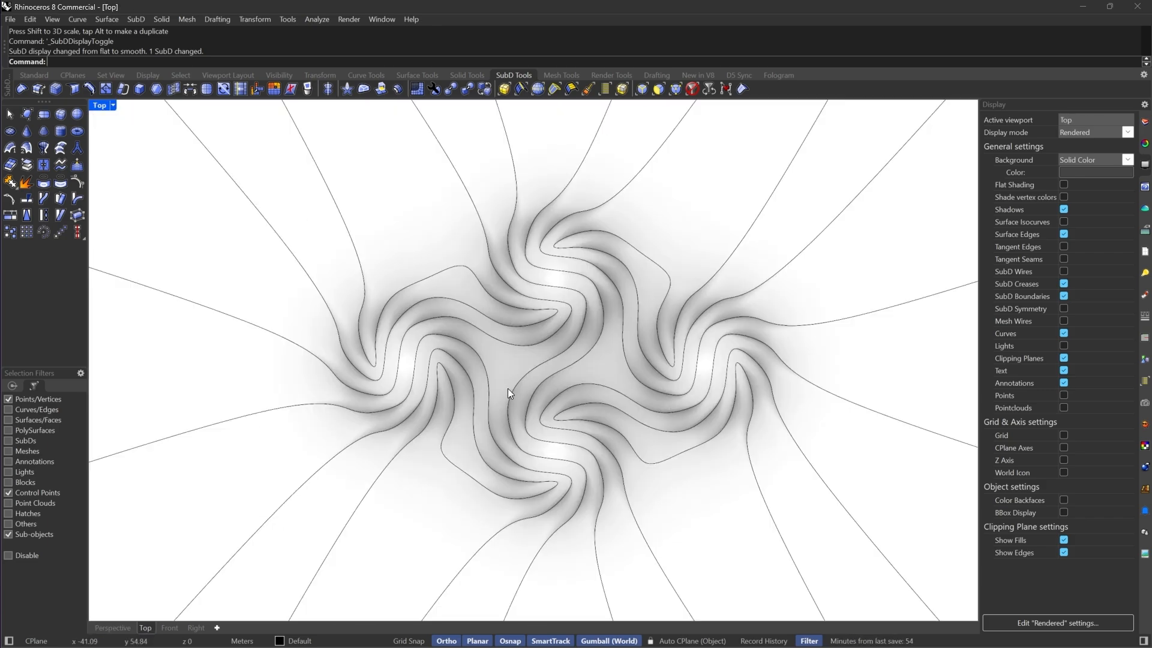
scroll(508, 388, "down", 5)
scroll(604, 321, "up", 1)
key("Tab")
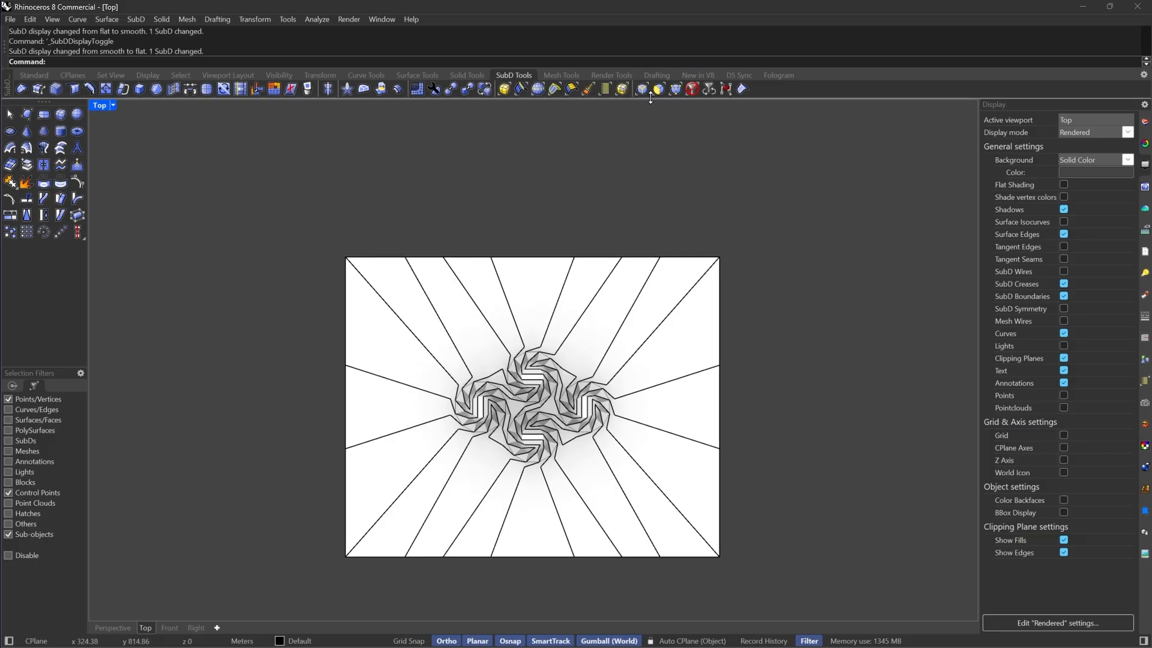
Try to rotate the flange's top boundary vertices with the gumball
left_click_drag(258, 201, 728, 282)
scroll(552, 262, "up", 5)
scroll(540, 282, "down", 6)
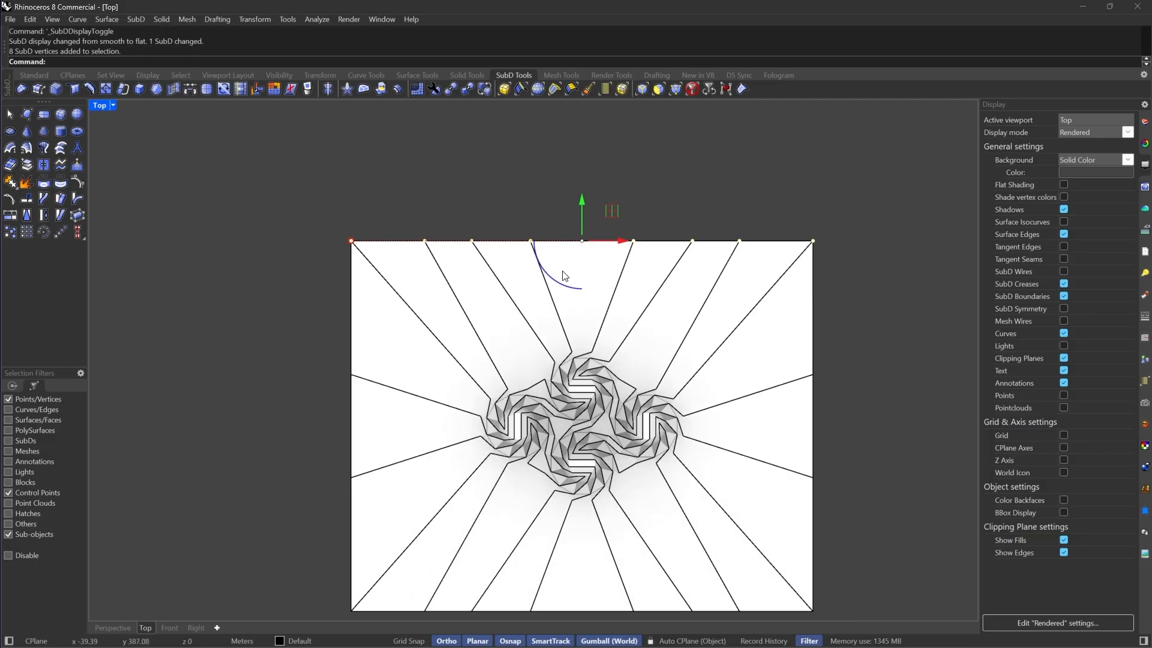
left_click_drag(549, 276, 504, 562)
key("Escape")
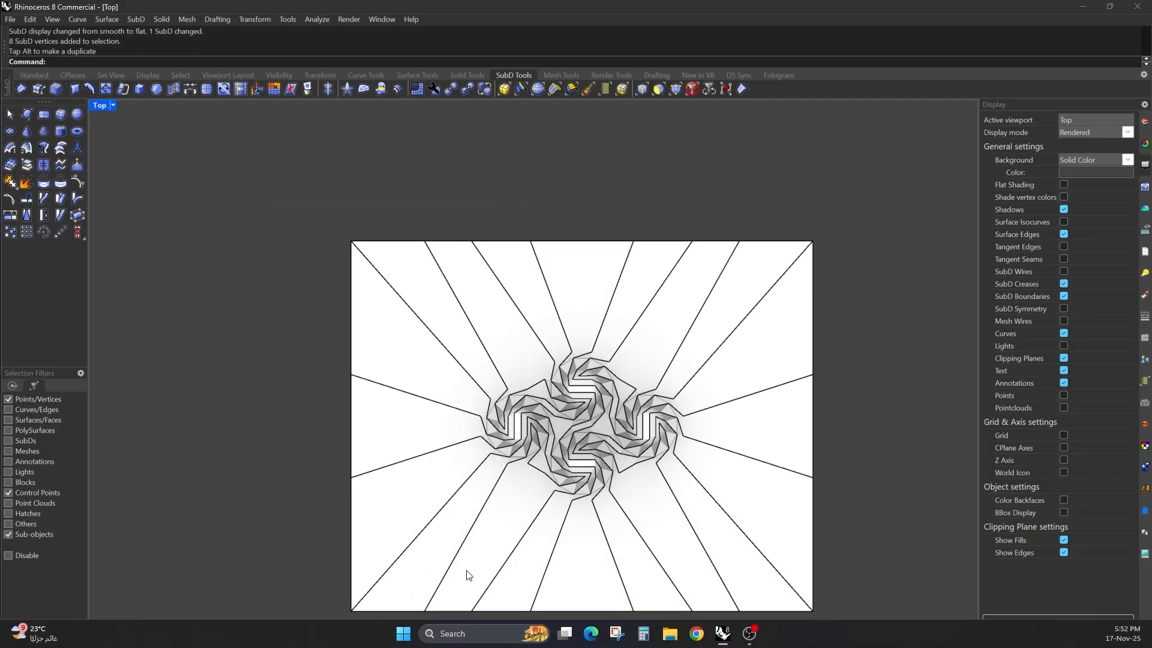
scroll(466, 571, "down", 4)
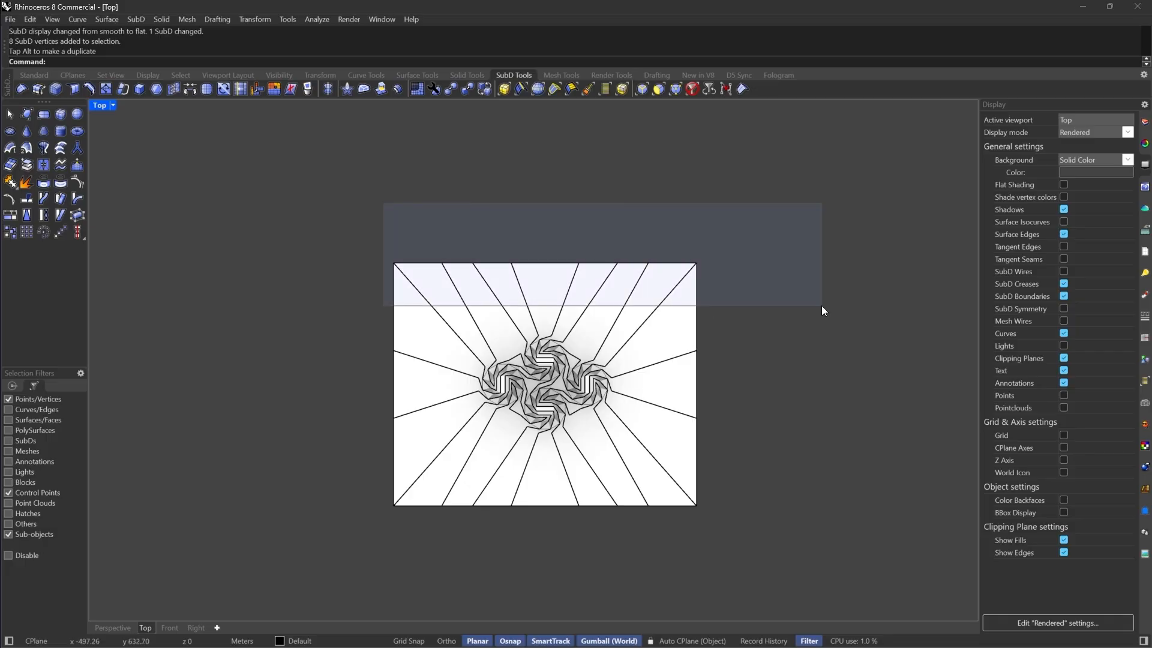
left_click_drag(822, 310, 822, 310)
scroll(504, 309, "up", 3)
left_click_drag(576, 268, 548, 260)
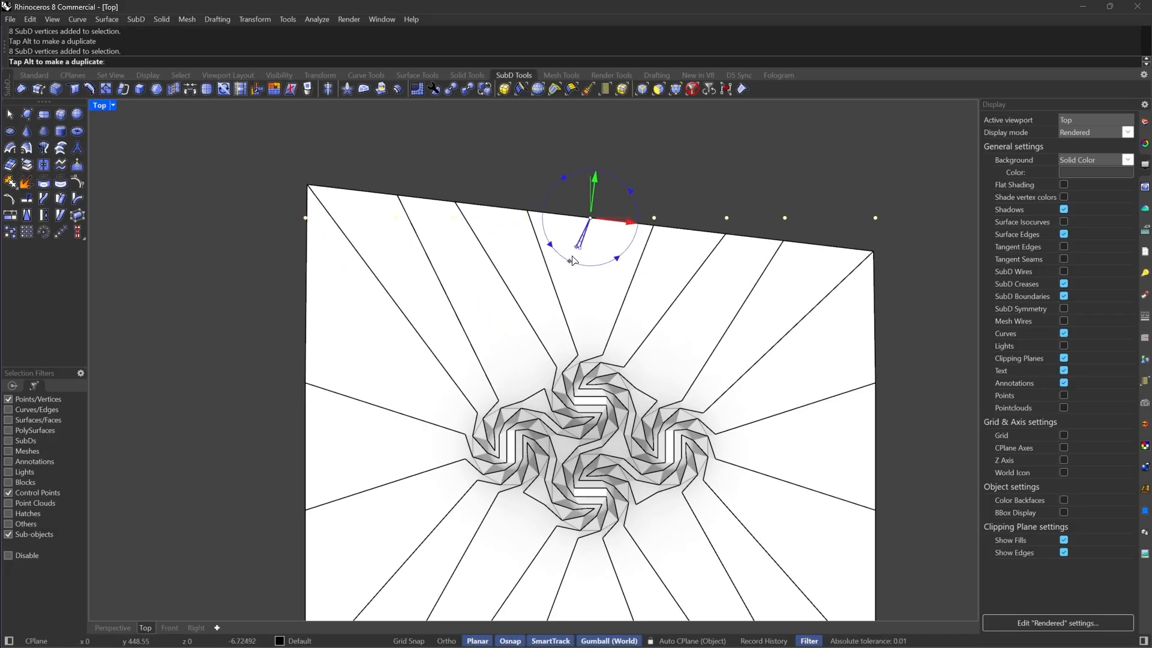
right_click_drag(782, 363, 724, 327)
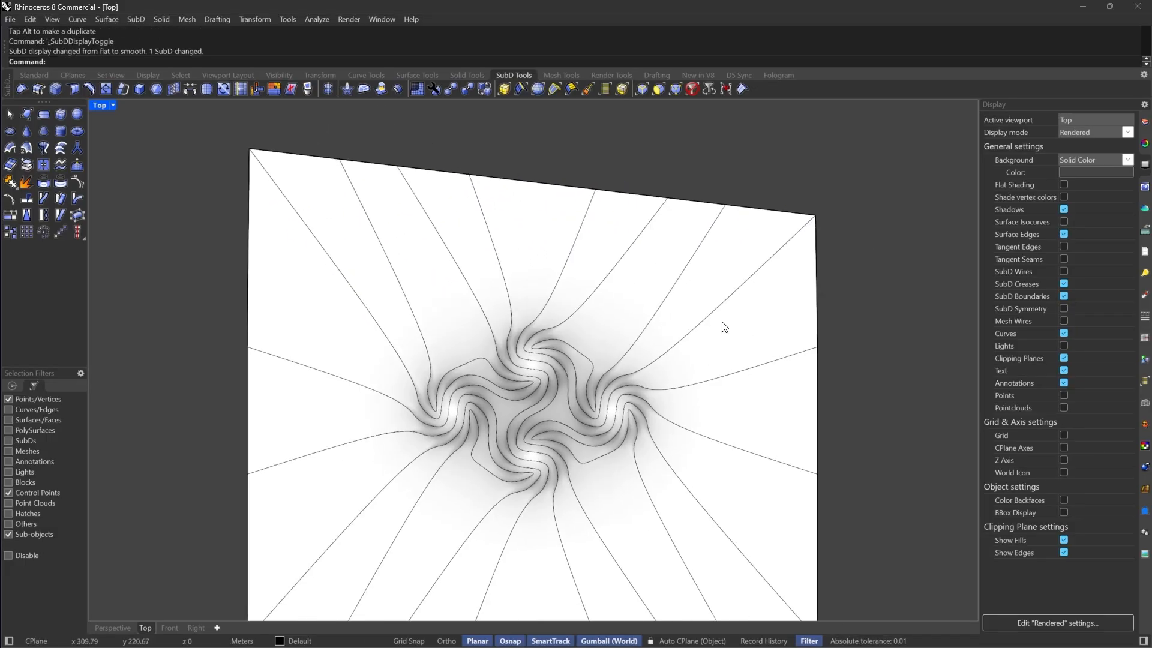
key("Escape")
right_click_drag(583, 362, 676, 321)
Inspect the model in the Perspective viewport
left_click(113, 628)
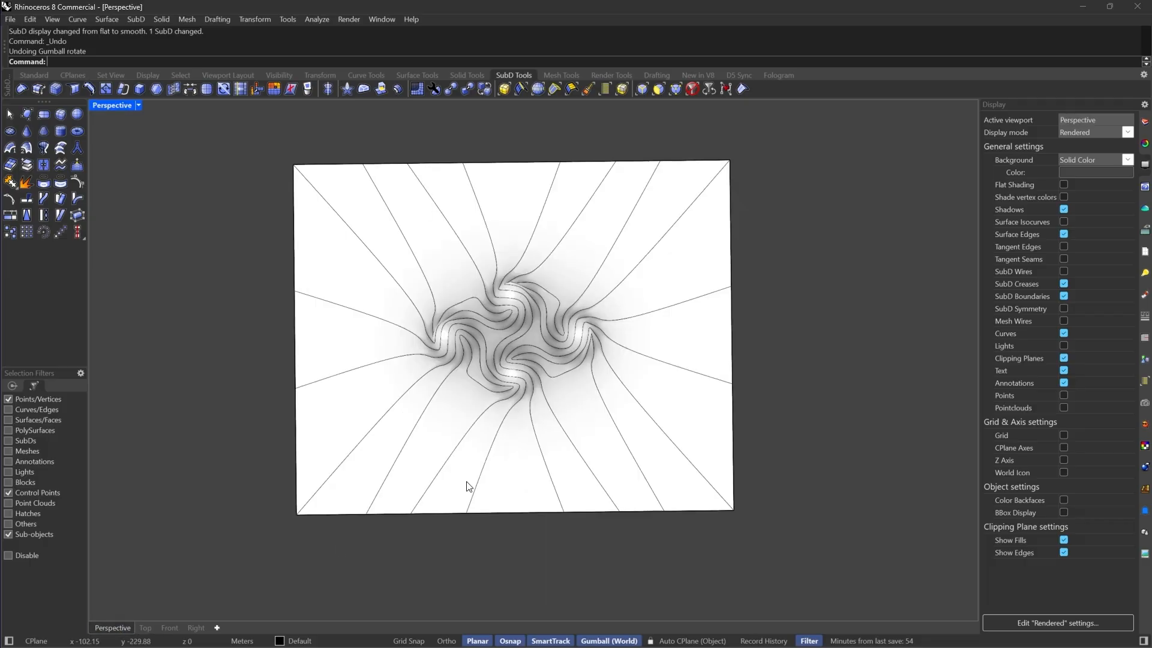
scroll(448, 353, "up", 3)
right_click_drag(448, 352, 430, 335)
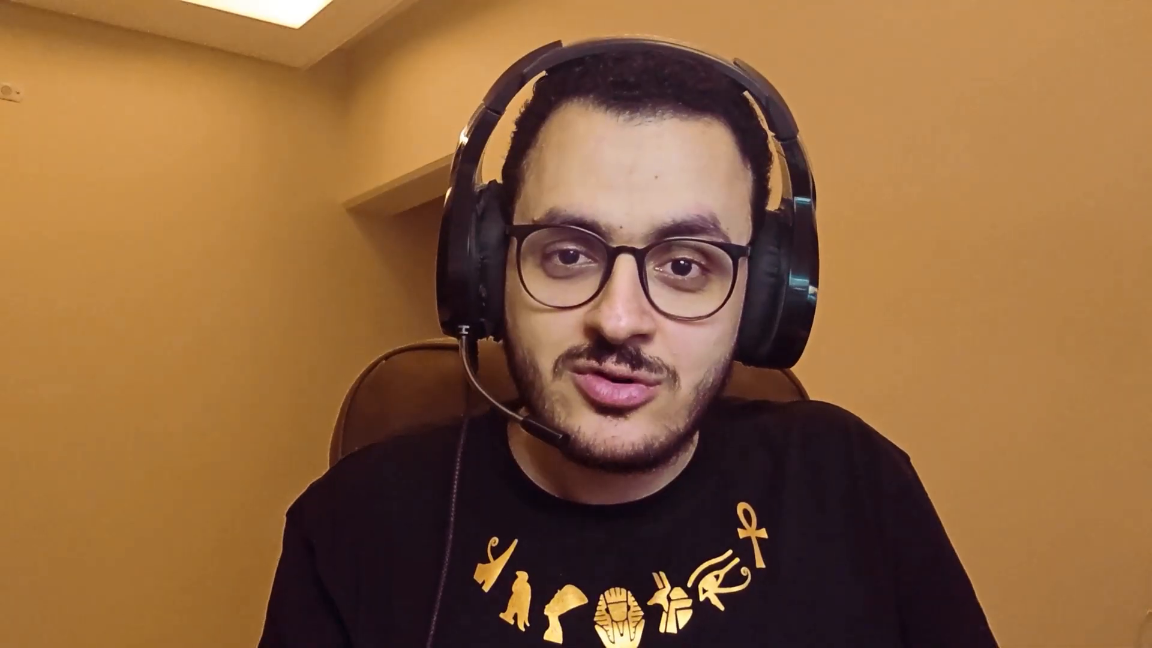